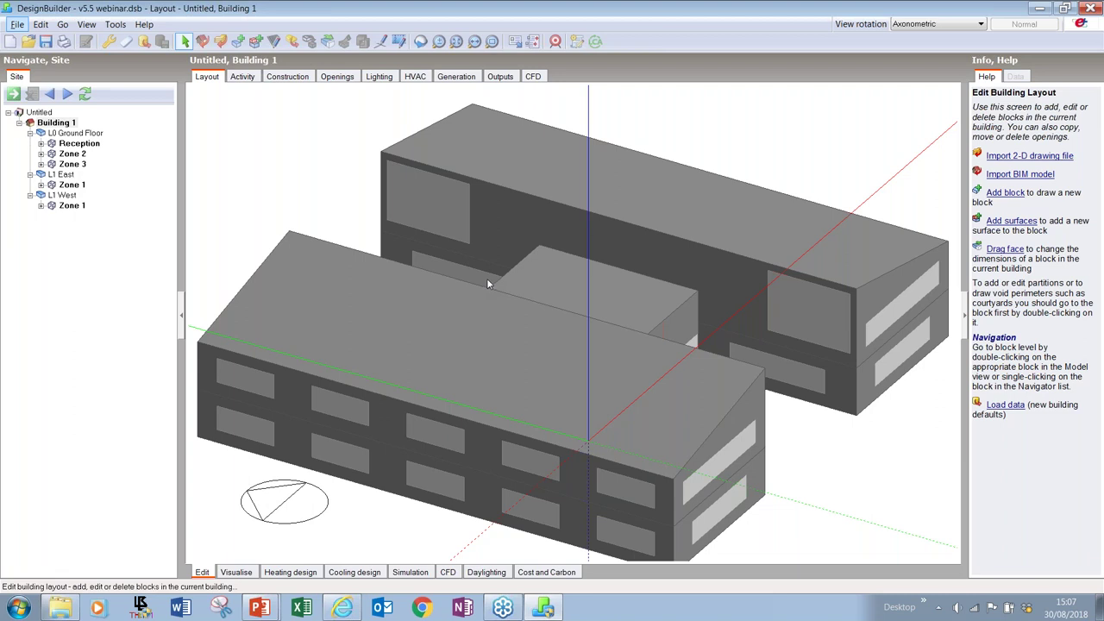
Inspect the L0 Ground Floor block, its Zone 3 and the partition to Reception, and return to building level.
middle_click_drag(412, 288, 506, 224)
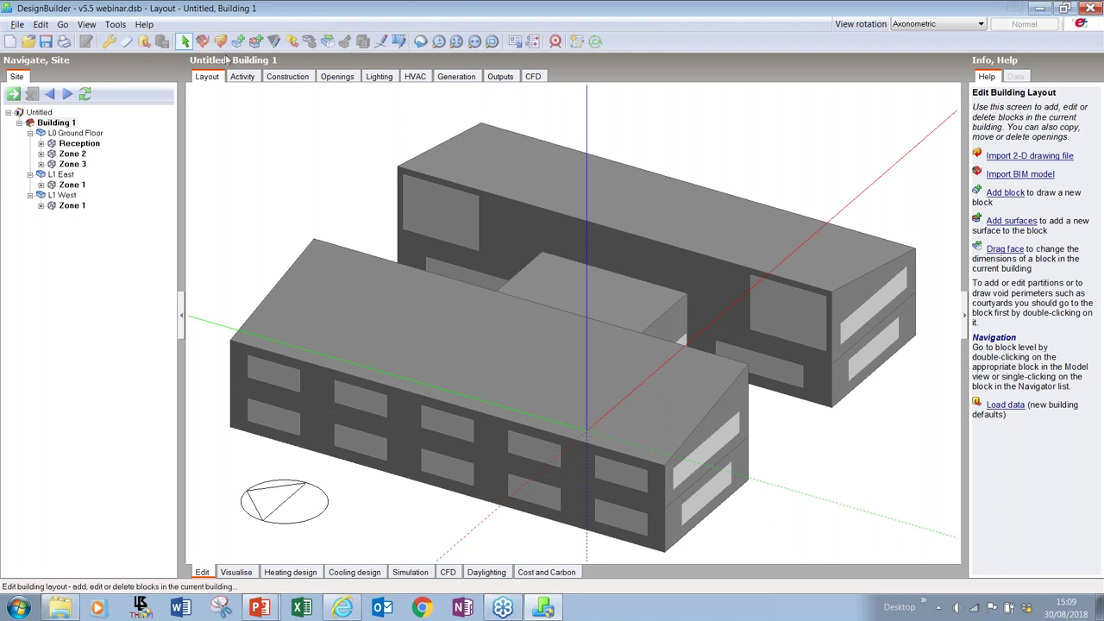
left_click(87, 134)
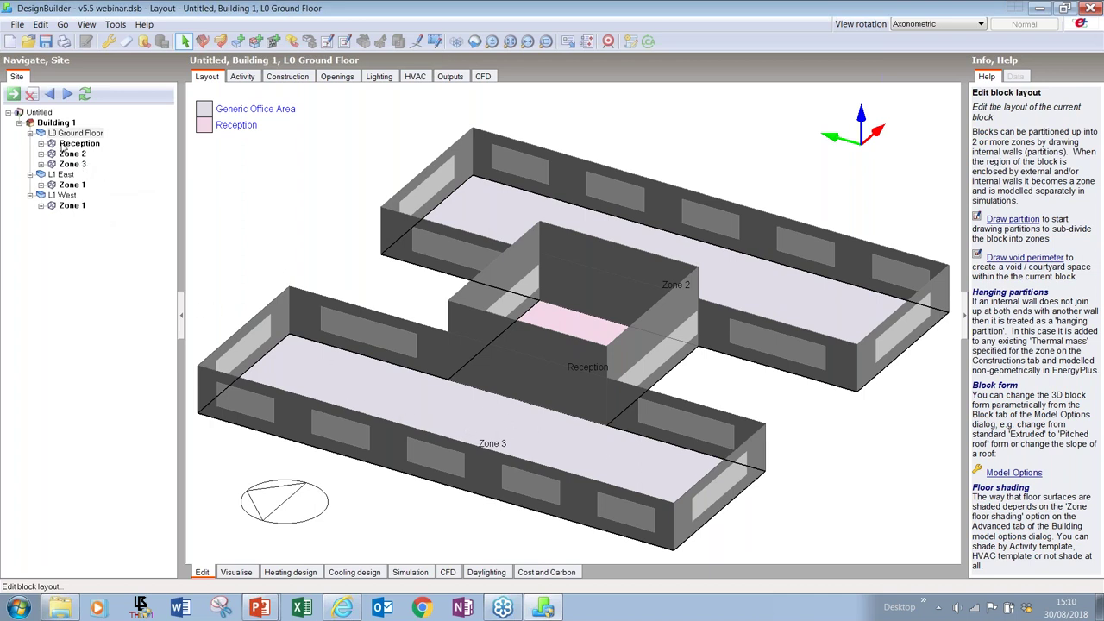
left_click(72, 164)
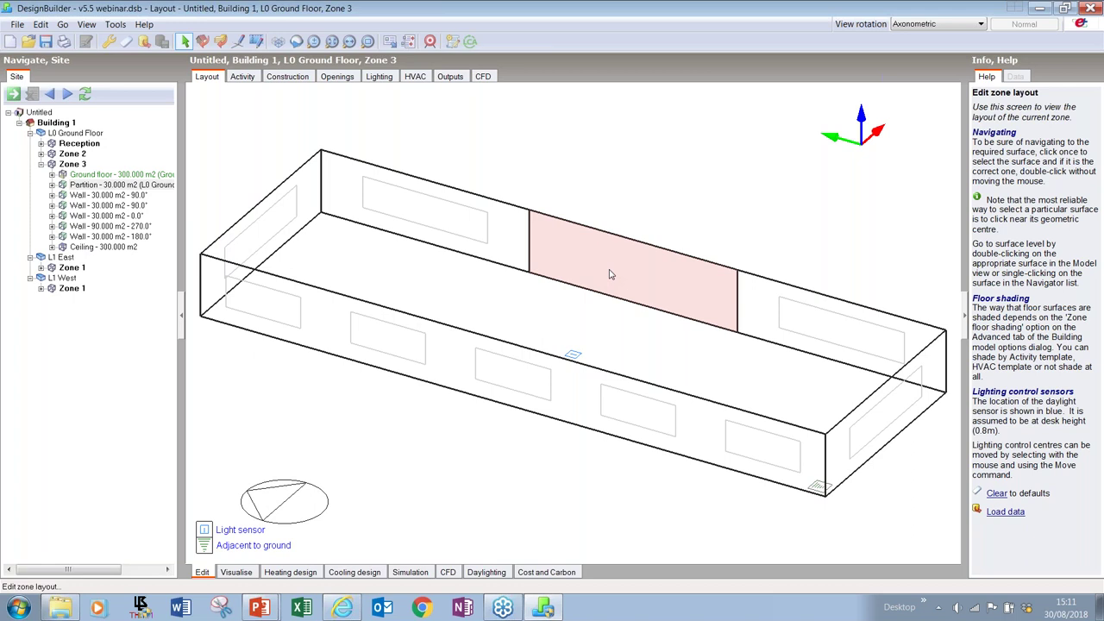
double_click(617, 278)
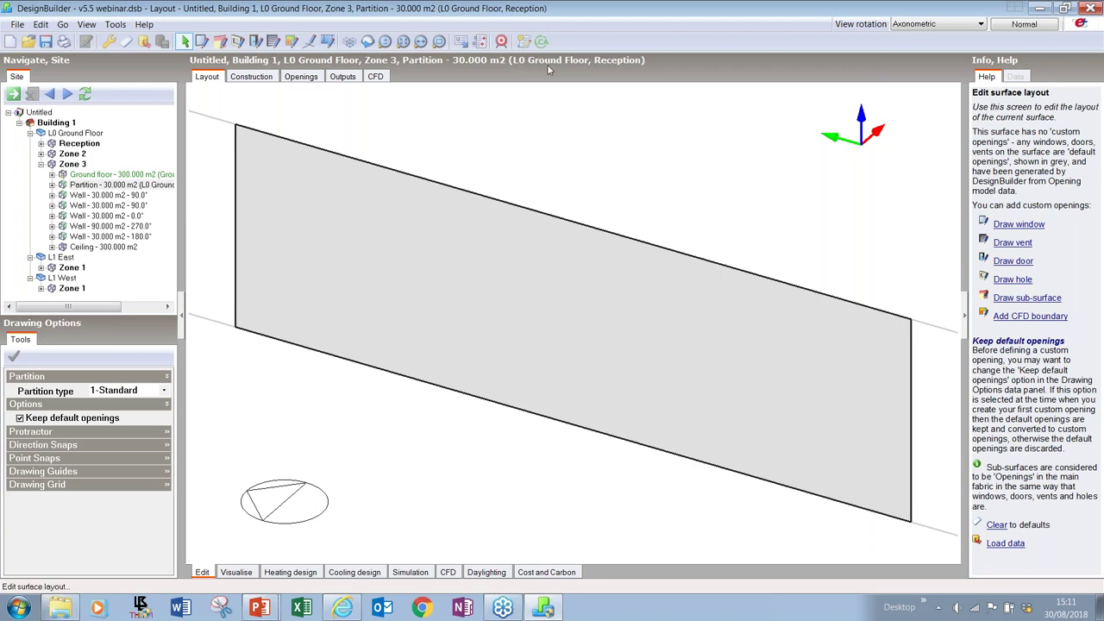
left_click(59, 123)
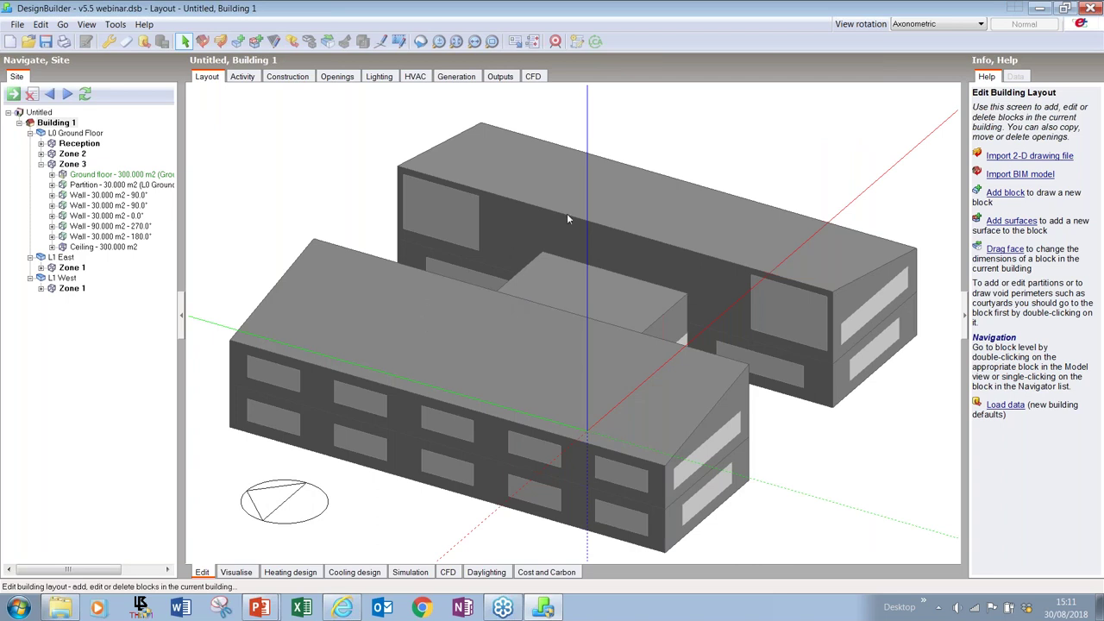
Ghost the two upper-floor blocks to examine the ground floor block beneath, and restore the full building display.
left_click(486, 341)
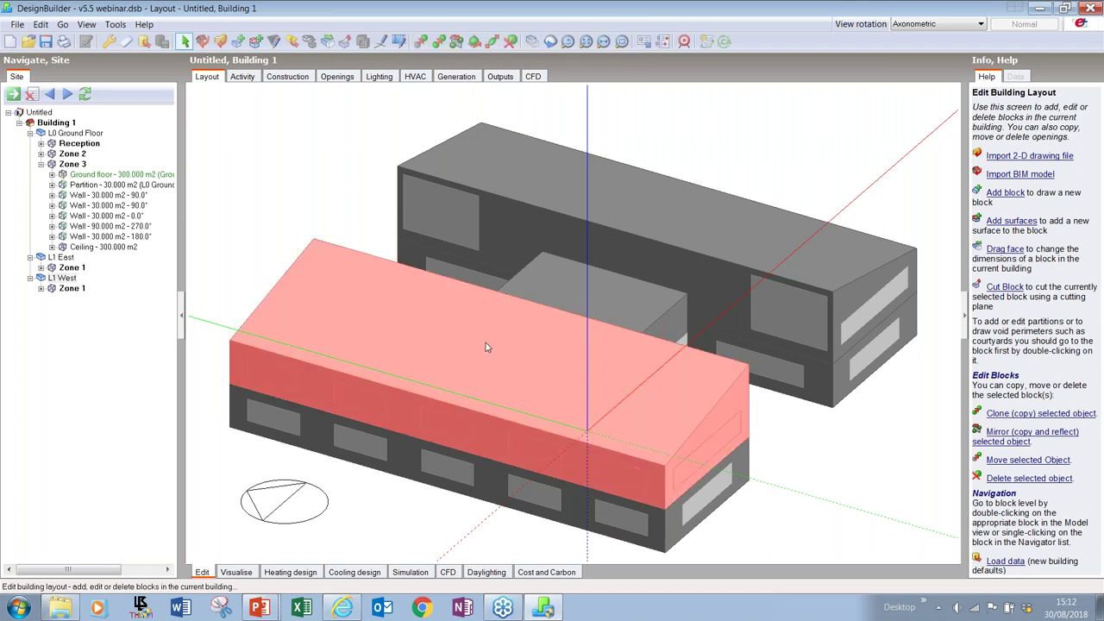
left_click(642, 213, "ctrl")
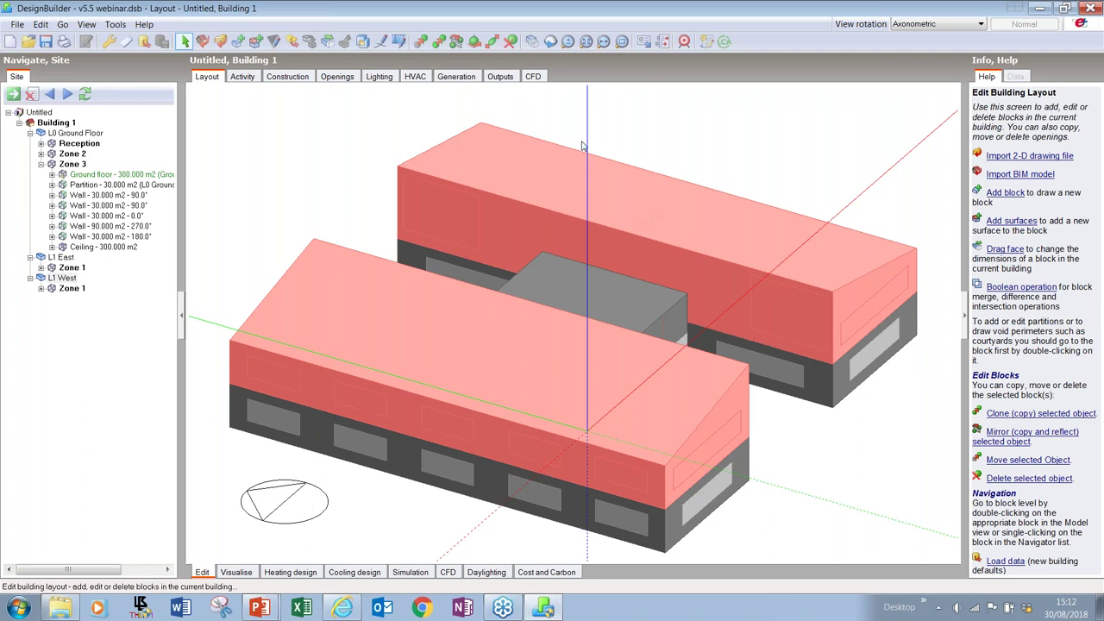
left_click(531, 43)
left_click(531, 42)
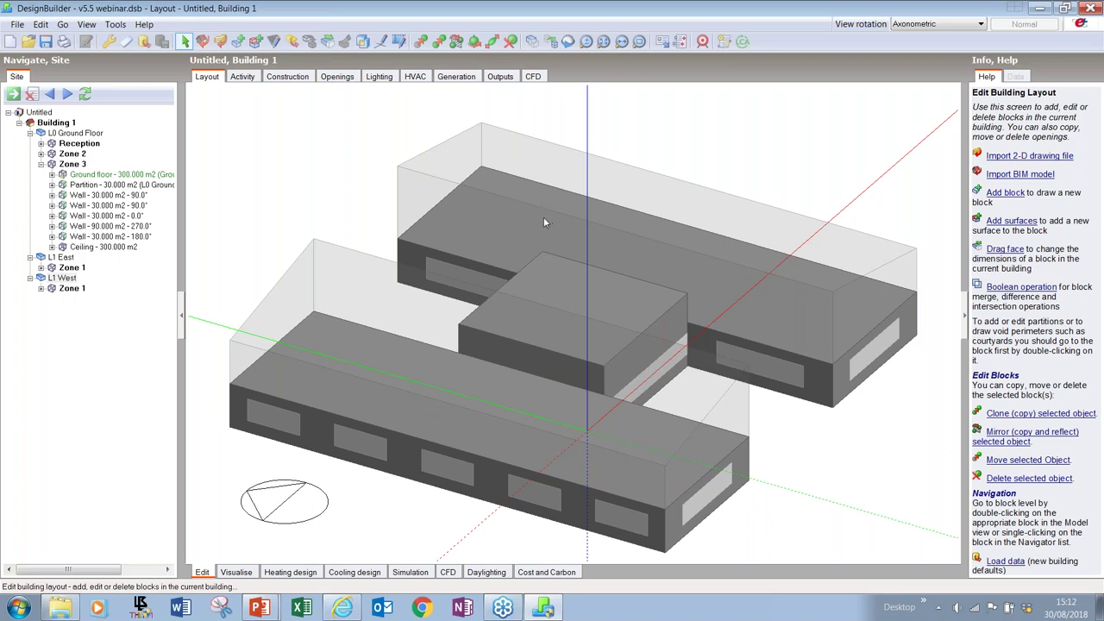
left_click(500, 401)
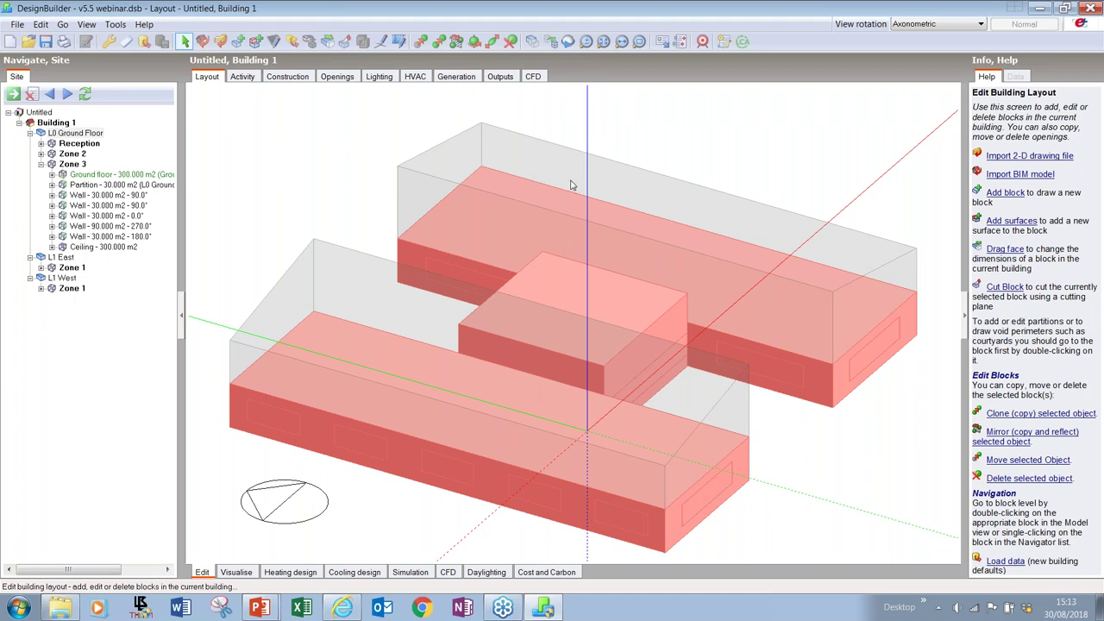
left_click(550, 41)
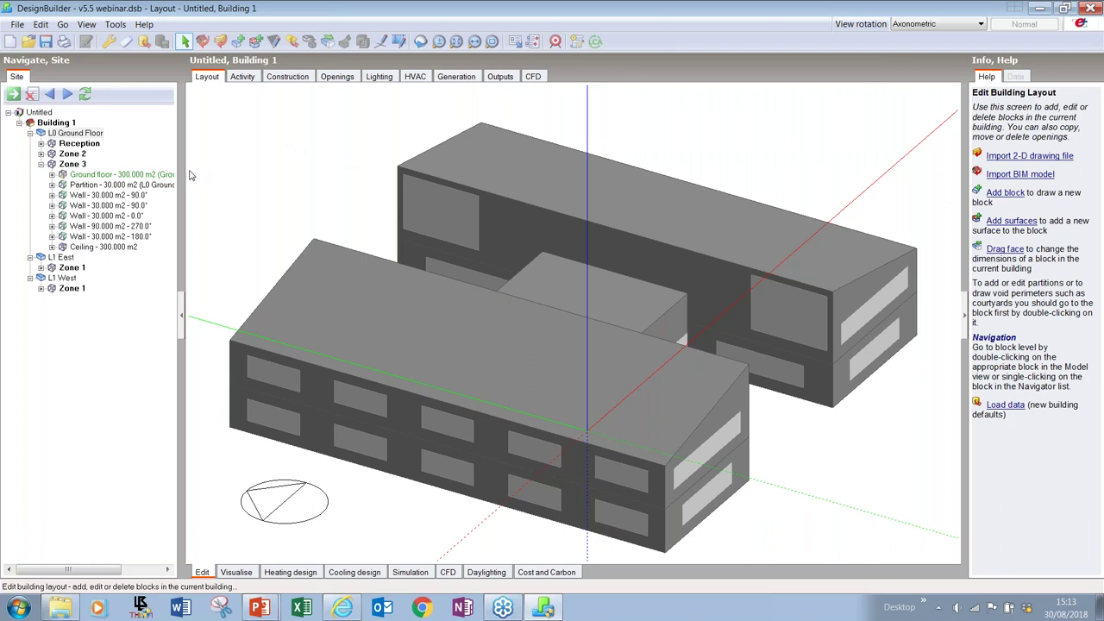
Open the L0 Ground Floor block and show the surrounding blocks as outlines.
left_click(77, 134)
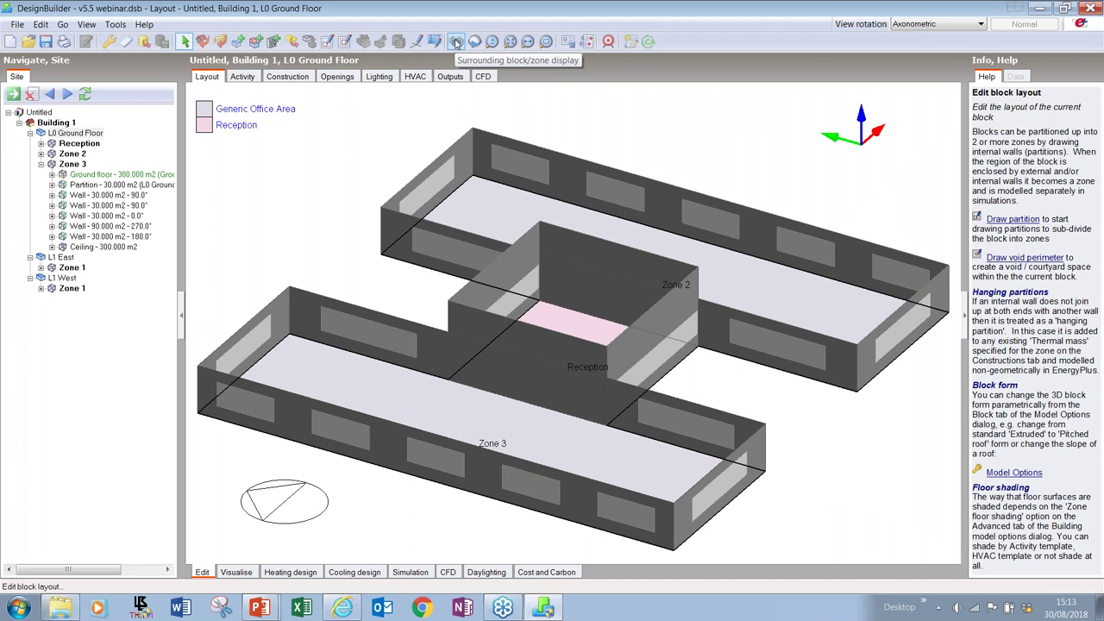
left_click(456, 43)
left_click(457, 42)
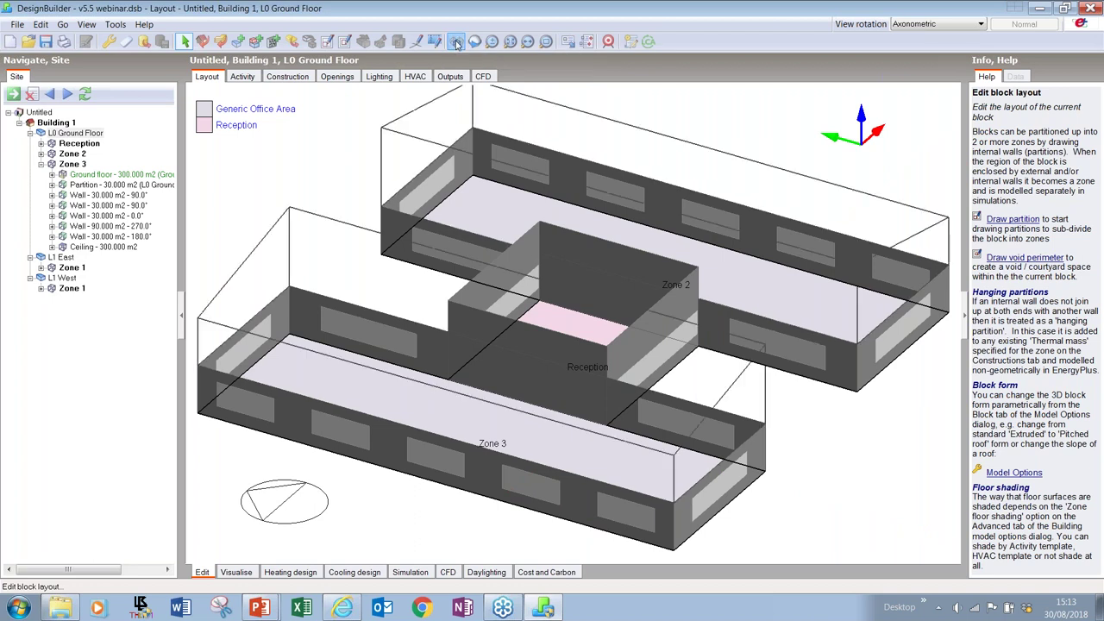
left_click_drag(465, 154, 458, 162)
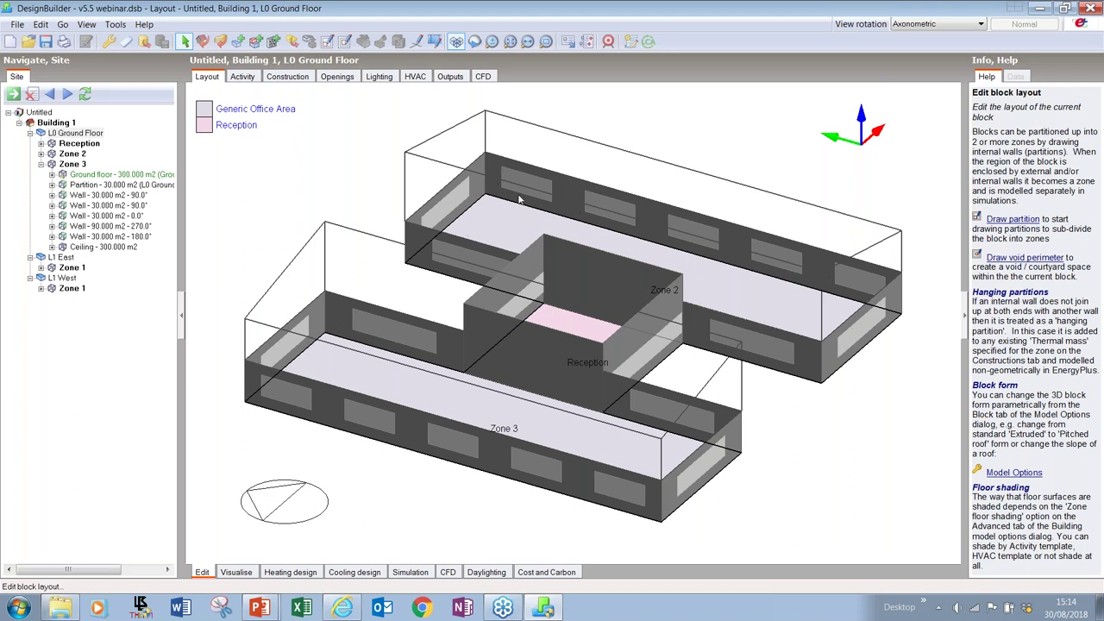
Open the Reception zone and show the surrounding zones as outlines around it.
left_click(79, 143)
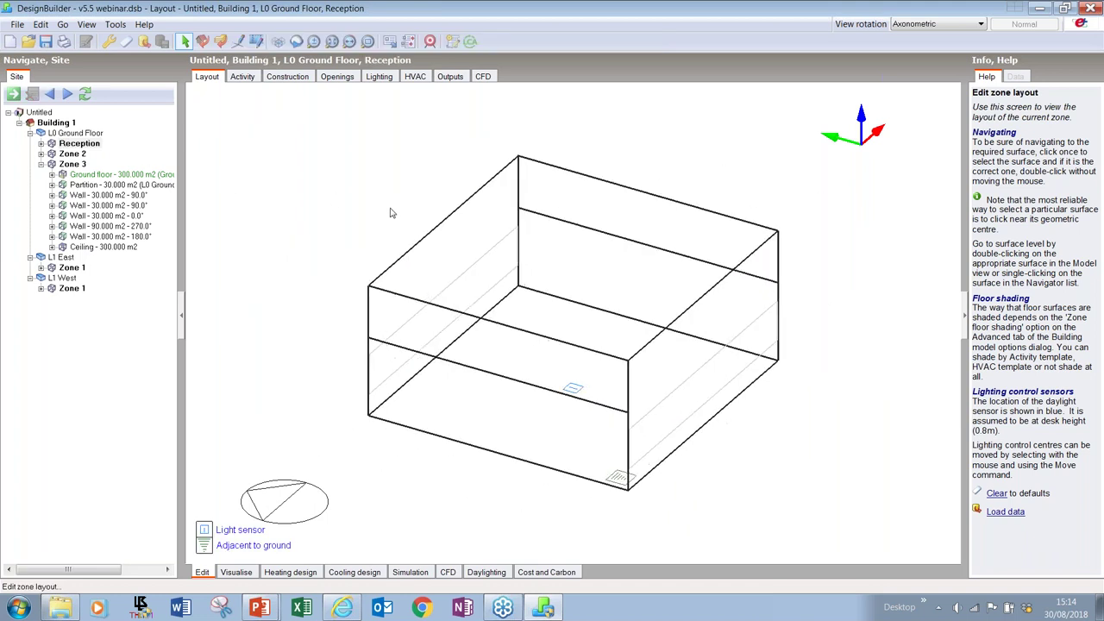
left_click(277, 43)
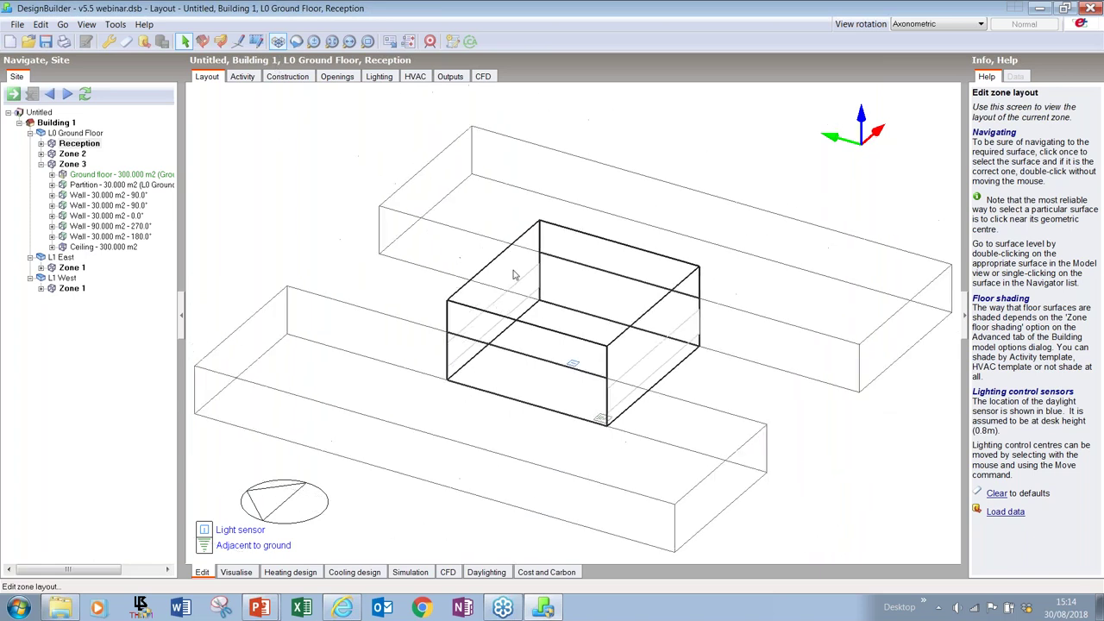
scroll(397, 383, "down", 1)
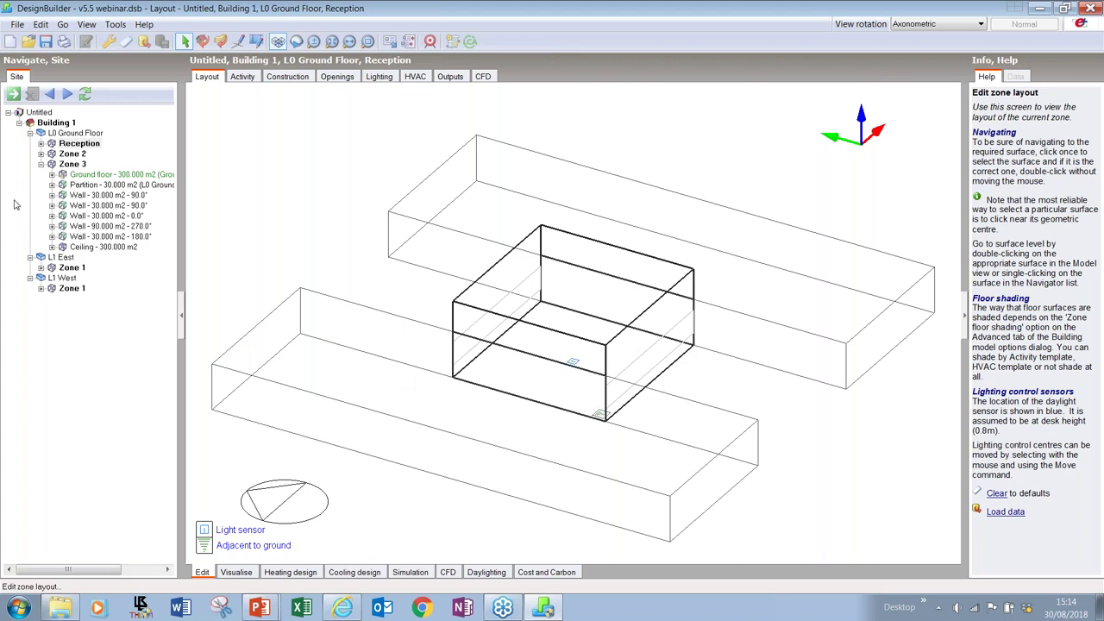
On the 90.0° wall of L1 East Zone 1, discard the default openings and draw one rectangular window spanning nearly the whole wall.
left_click(68, 124)
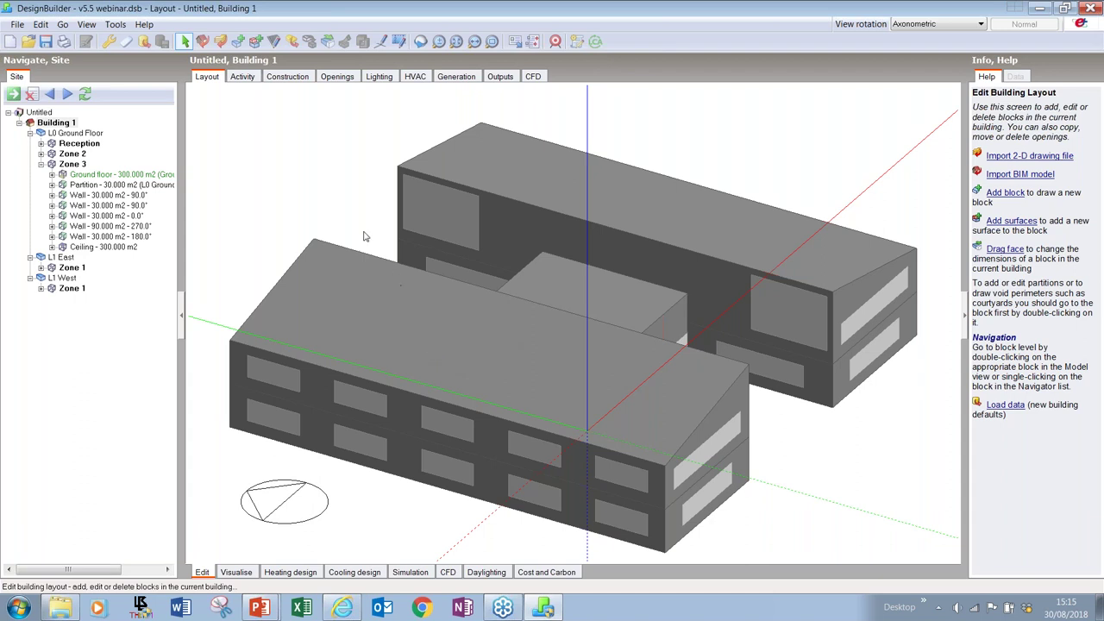
left_click(73, 268)
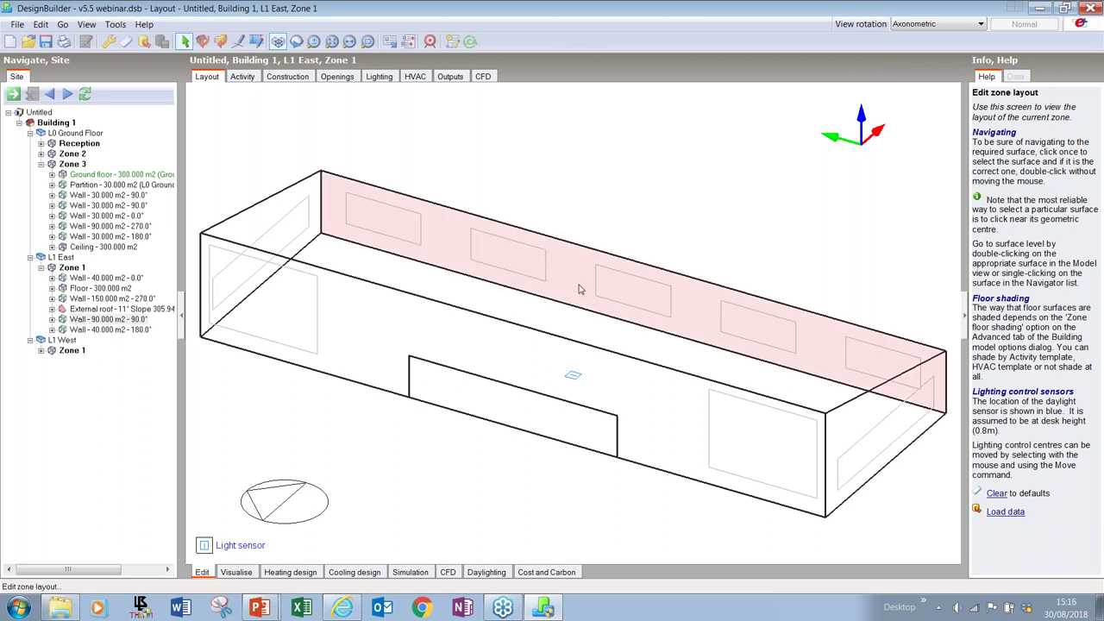
double_click(579, 289)
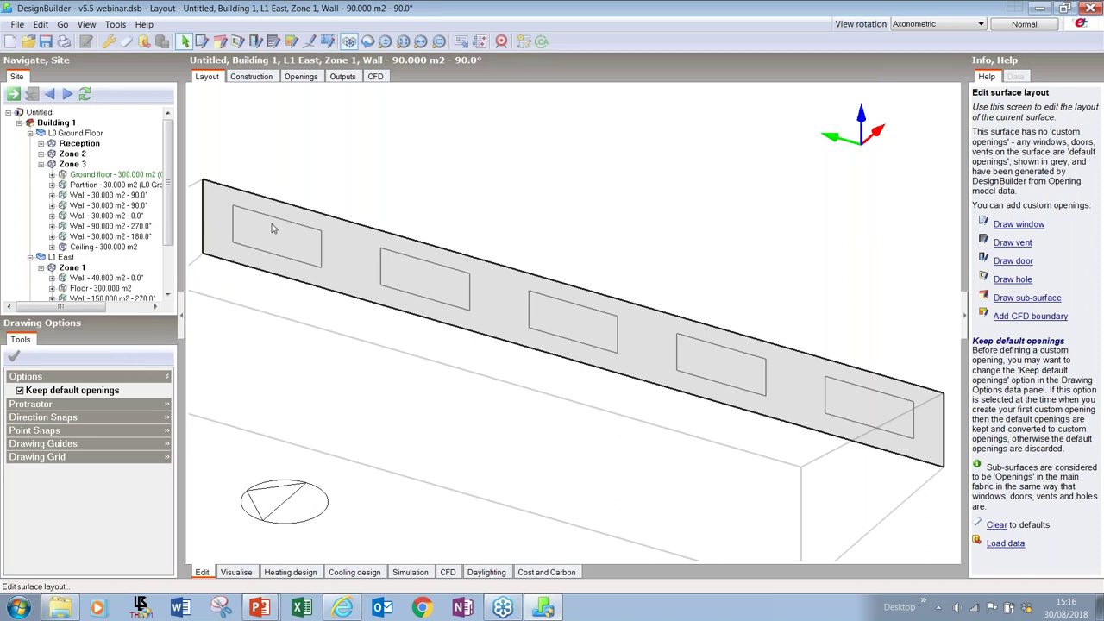
left_click(20, 391)
left_click(200, 42)
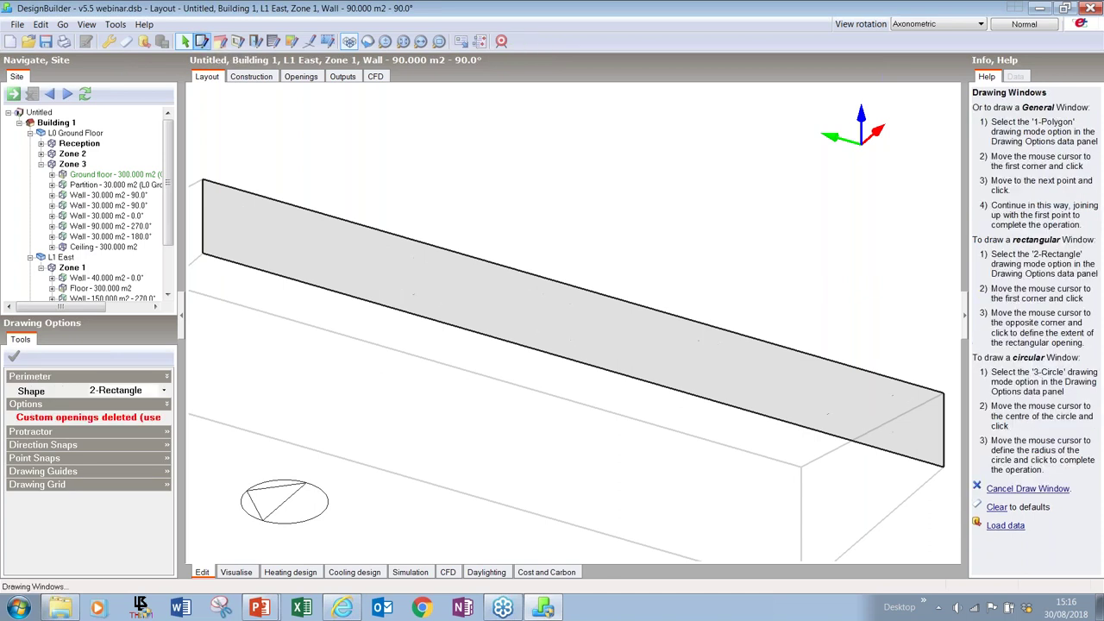
left_click(228, 208)
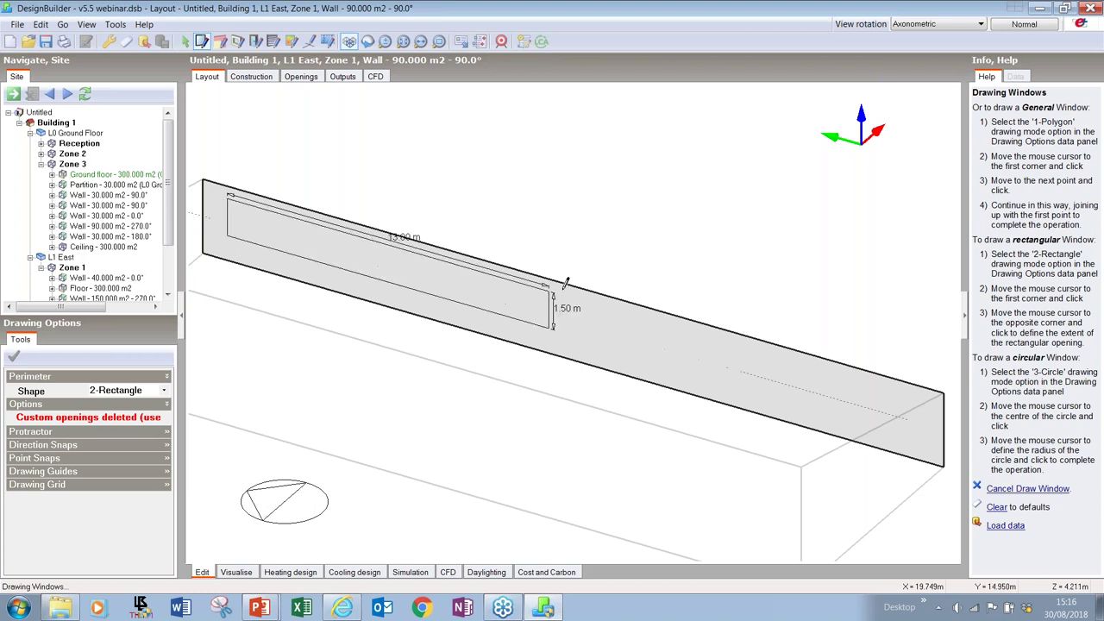
left_click(920, 403)
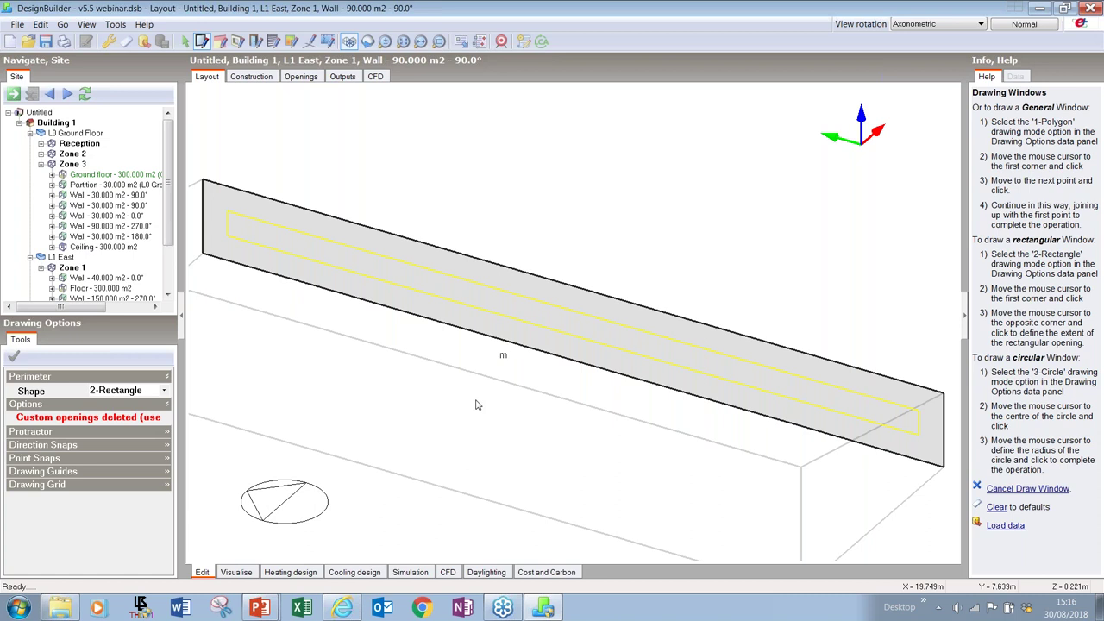
key("Escape")
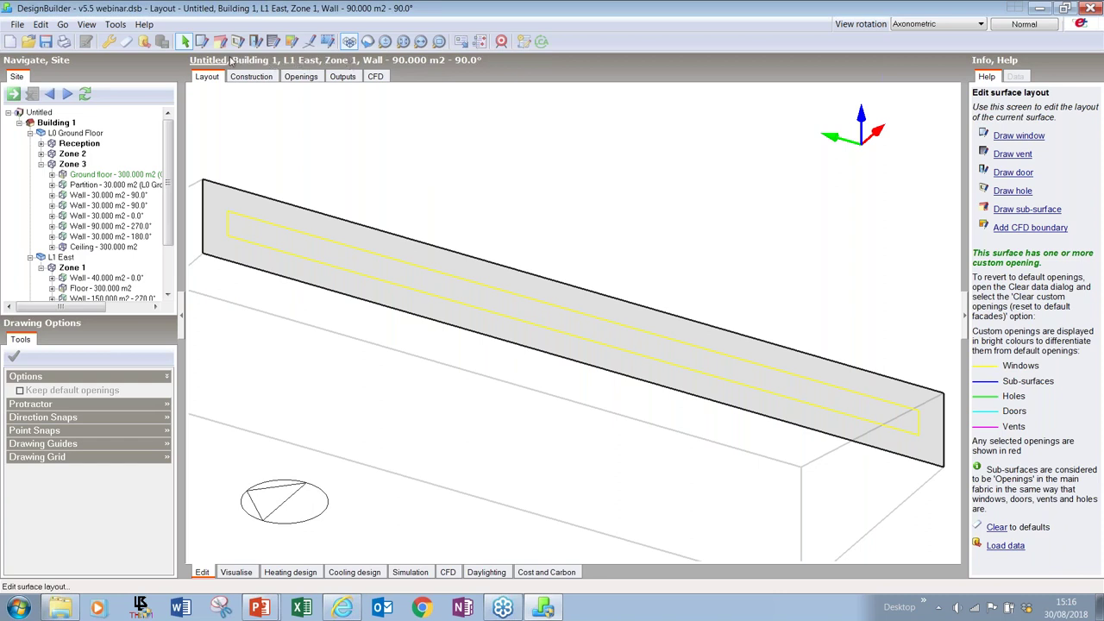
Divide the L1 East block into two zones with a straight standard partition drawn across its width near mid-length.
left_click(304, 60)
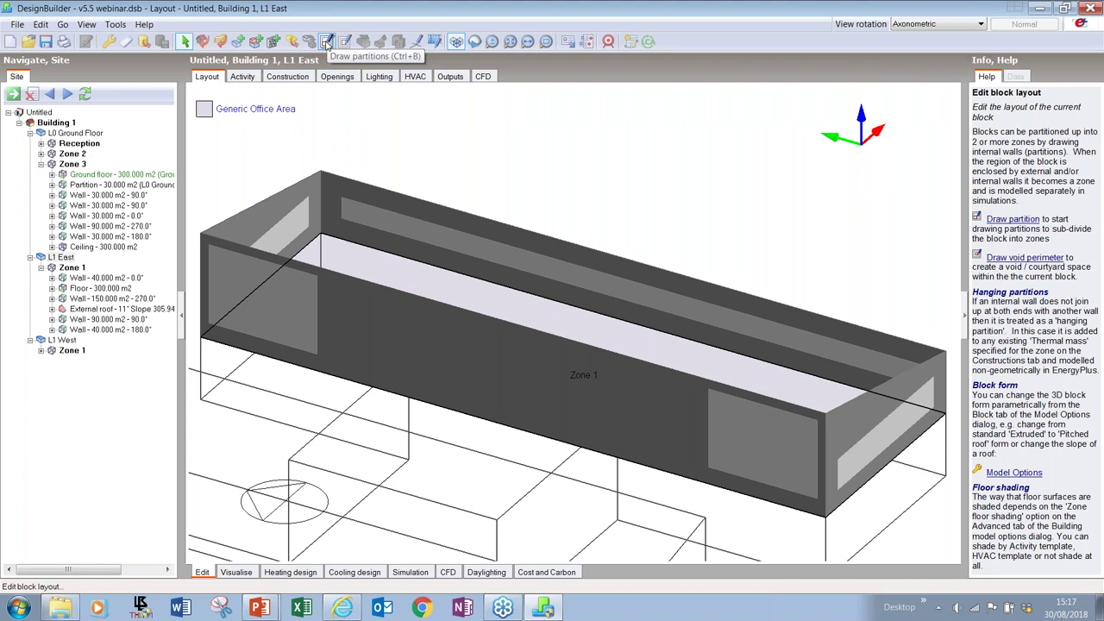
left_click(328, 43)
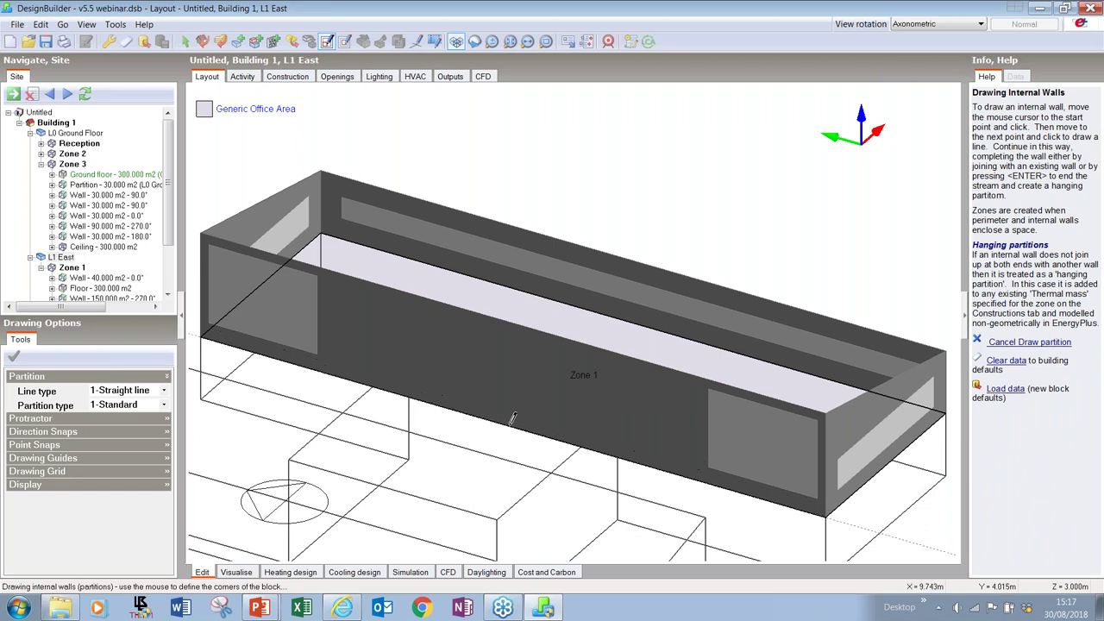
left_click(515, 423)
left_click(683, 276)
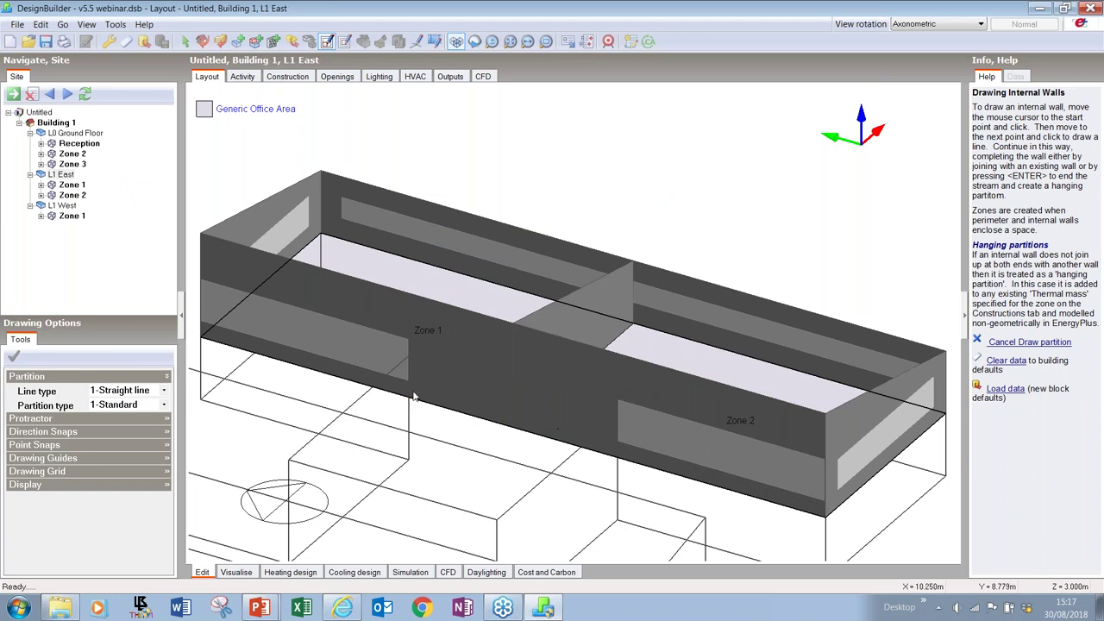
key("Escape")
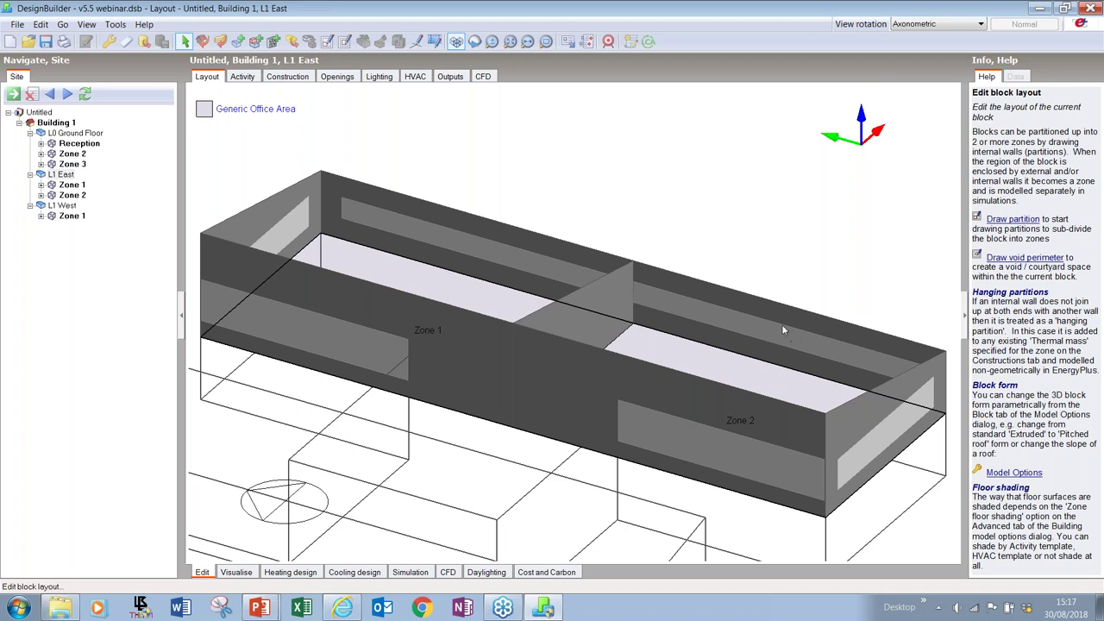
Import the DXF_Elevation R2013AS drawing at building level as DXF in millimetres, at height 0.000 m with layer 0 included.
left_click(69, 126)
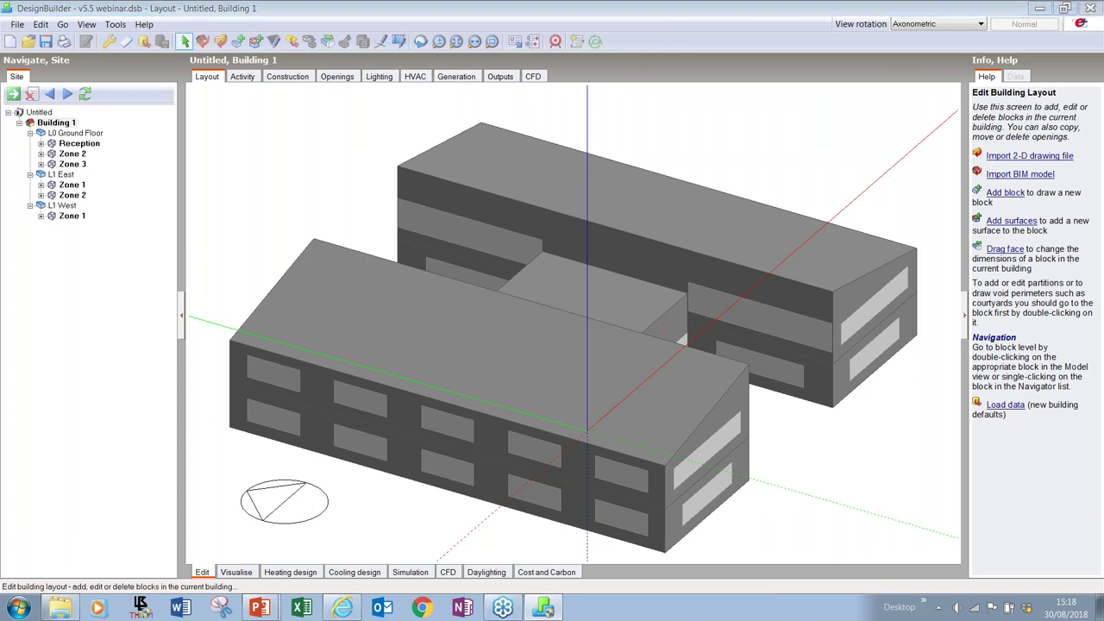
left_click(998, 157)
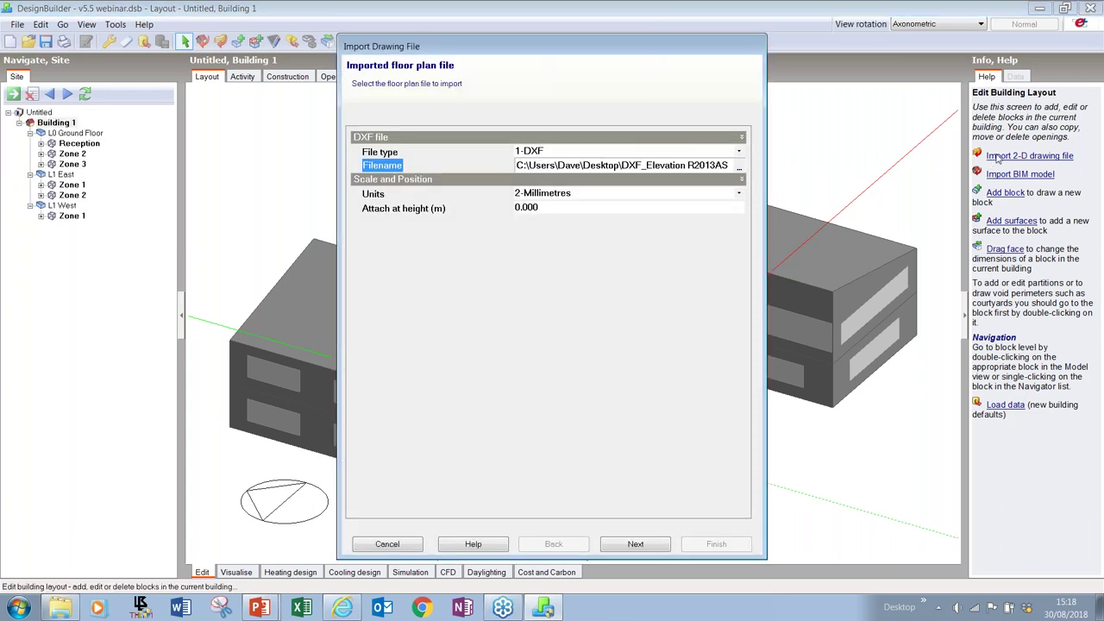
left_click(638, 545)
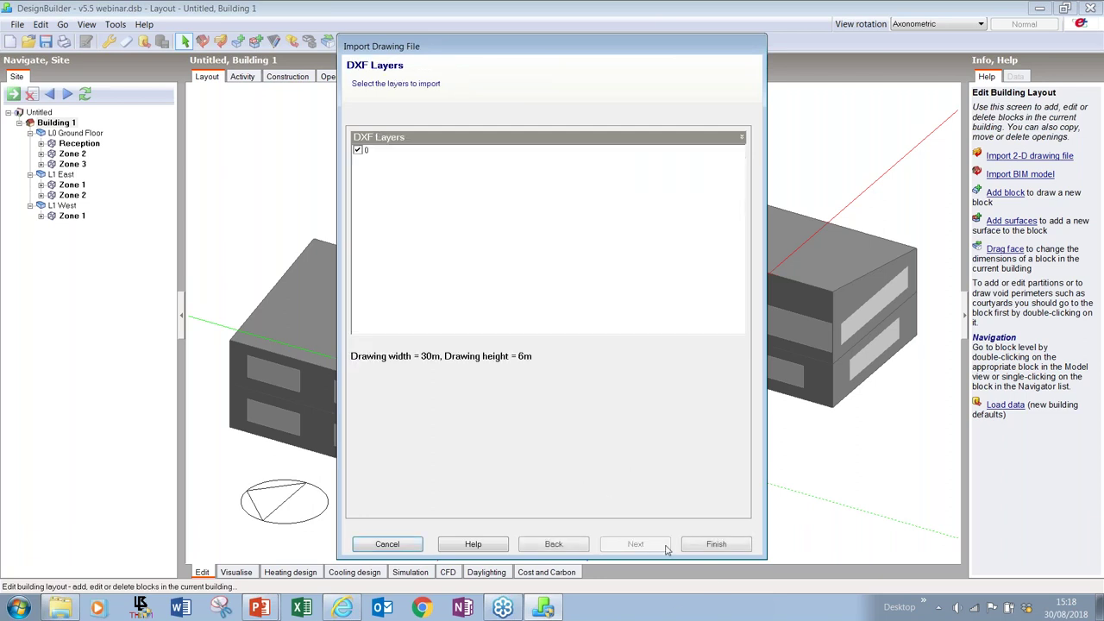
left_click(713, 545)
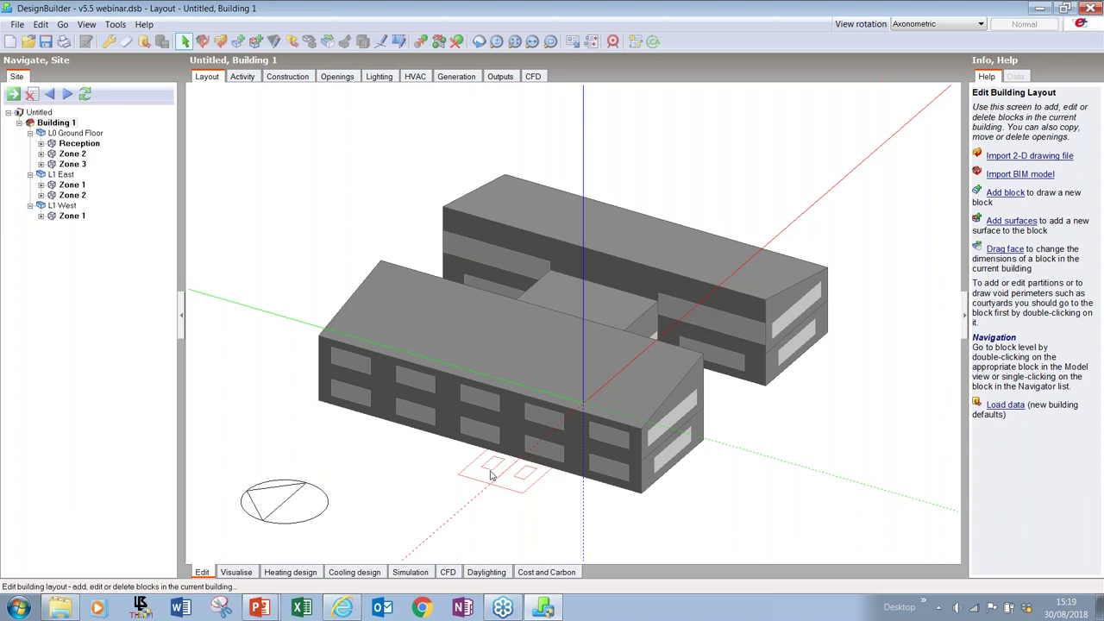
Move the imported elevation drawing by its corner onto the west facade, snapping it to the facade's lower corner farthest from the origin.
right_click(488, 470)
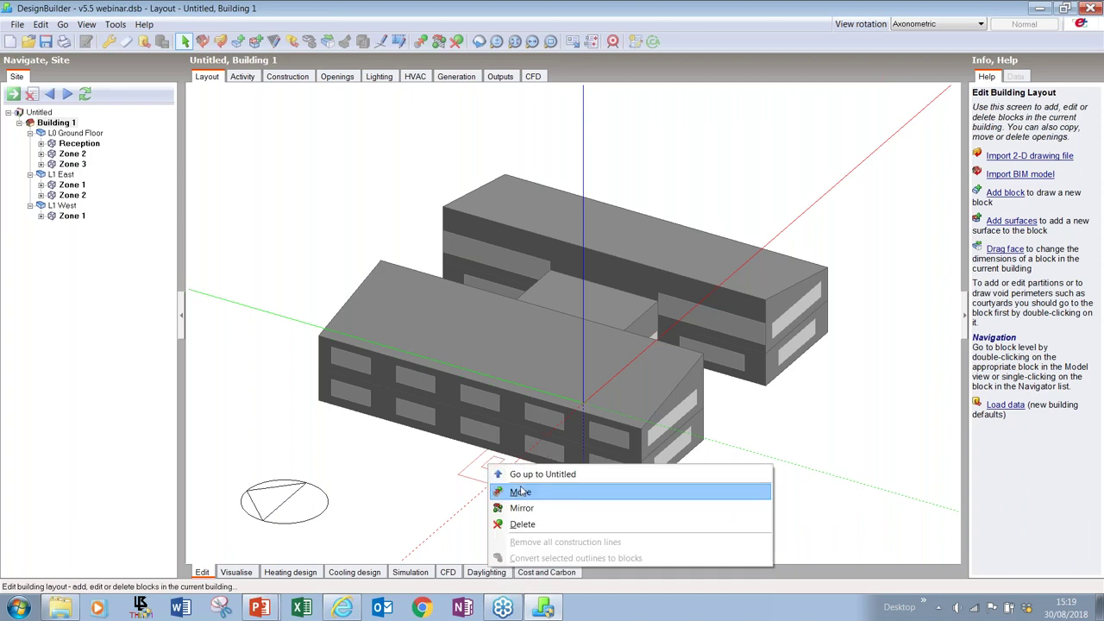
left_click(520, 492)
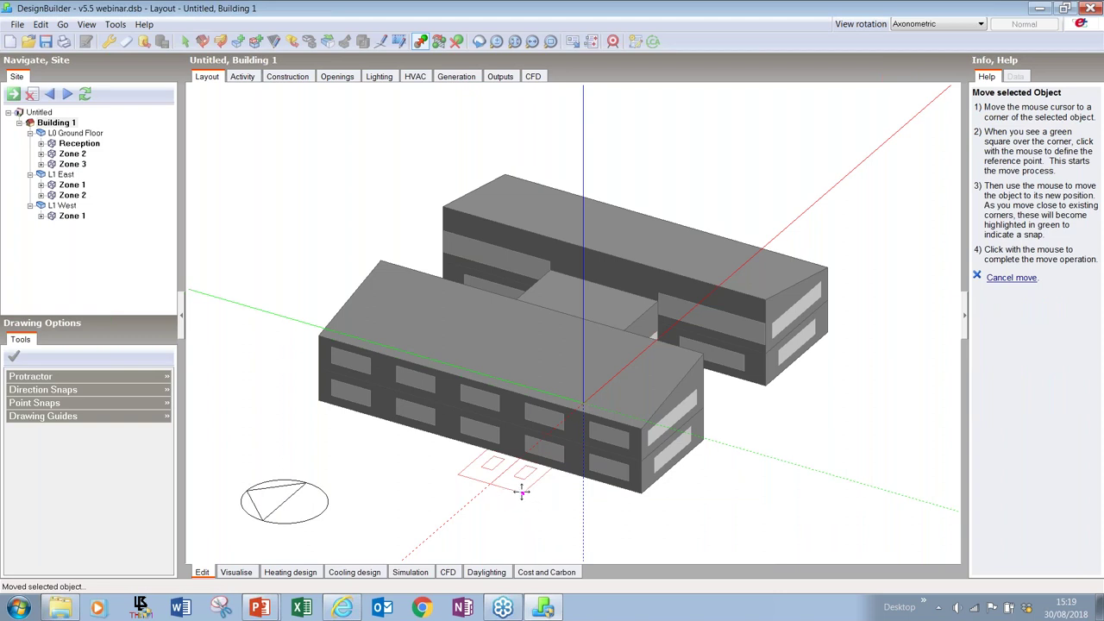
left_click(521, 491)
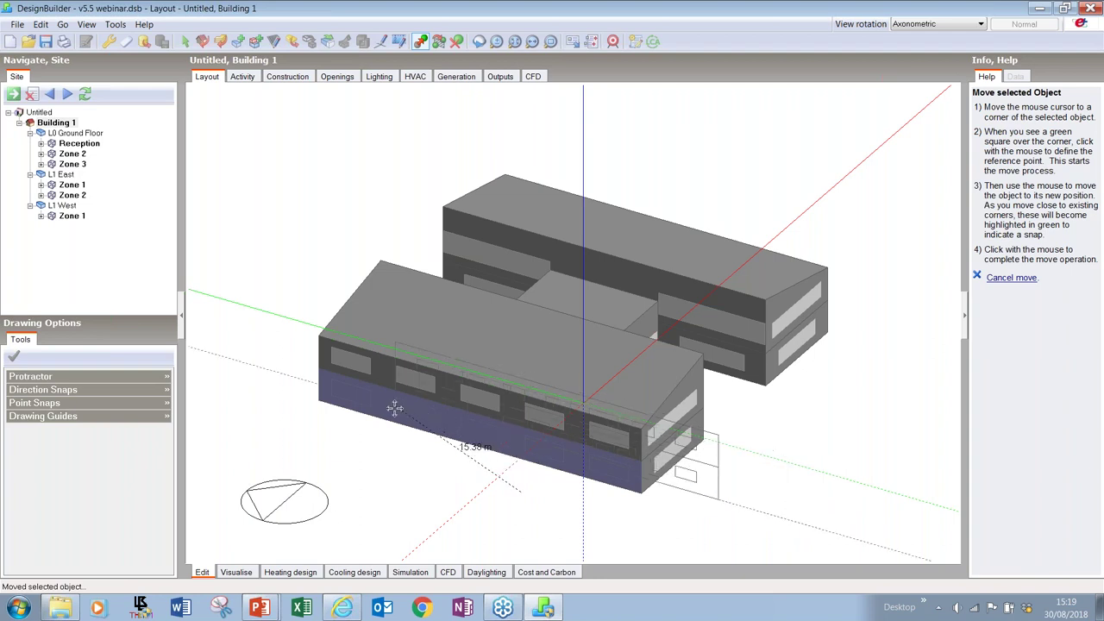
left_click(319, 399)
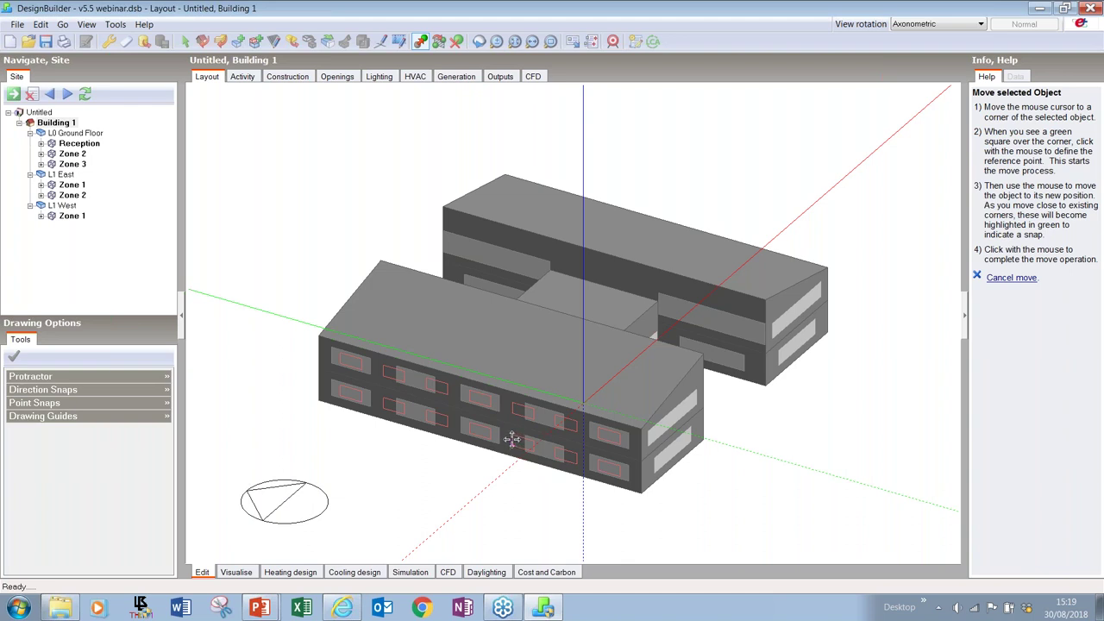
Go to Zone 1 of the L1 West block and open the Display settings of the building and block model options.
scroll(512, 441, "up", 2)
scroll(513, 442, "up", 1)
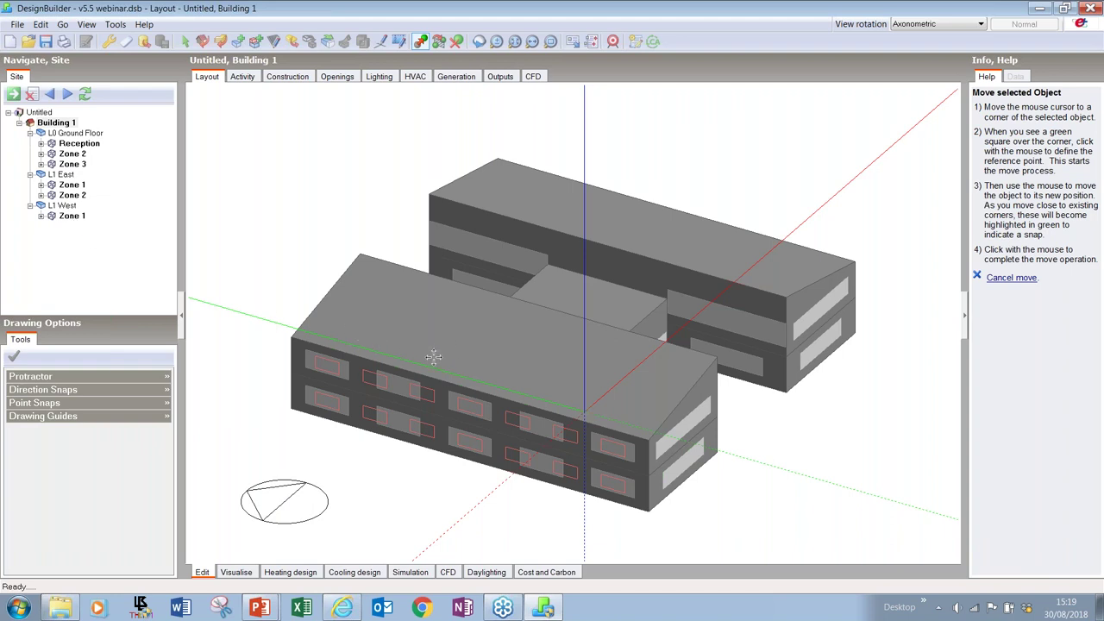
left_click(72, 217)
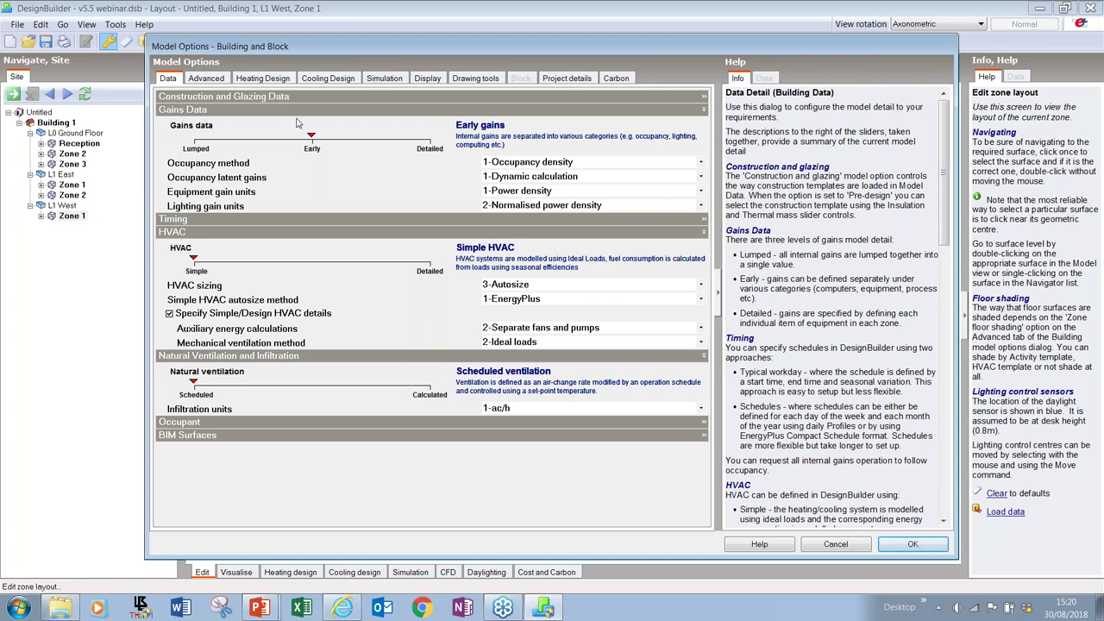
left_click(427, 79)
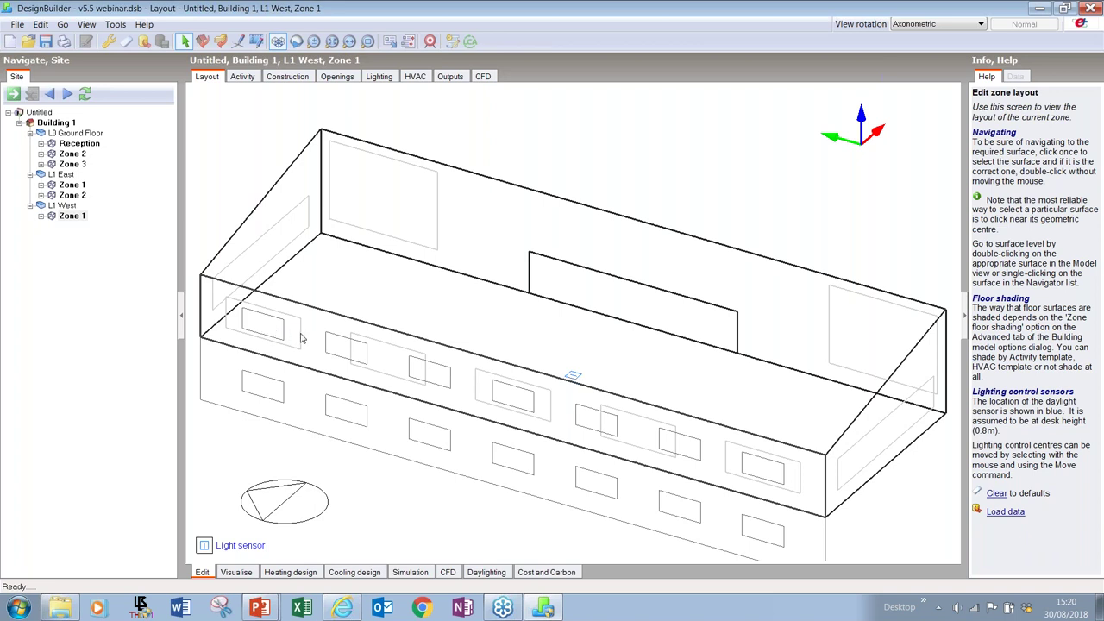
On the 270.0° wall of L1 West Zone 1, trace the four elevation windows farthest from the origin as rectangular windows of about 2.000 m2 each.
double_click(460, 371)
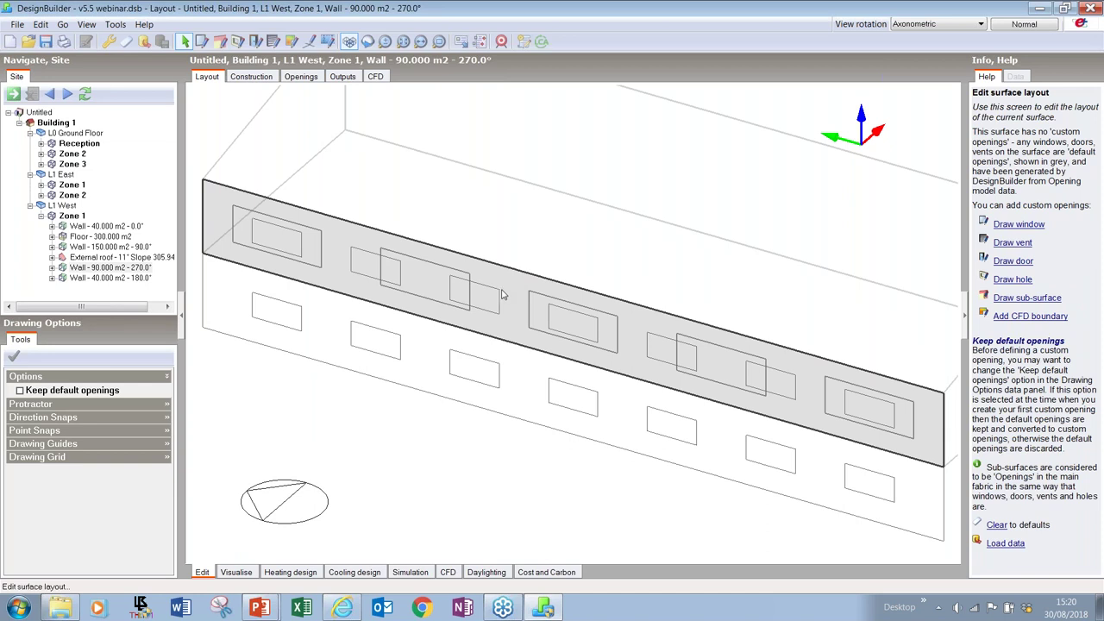
left_click(201, 42)
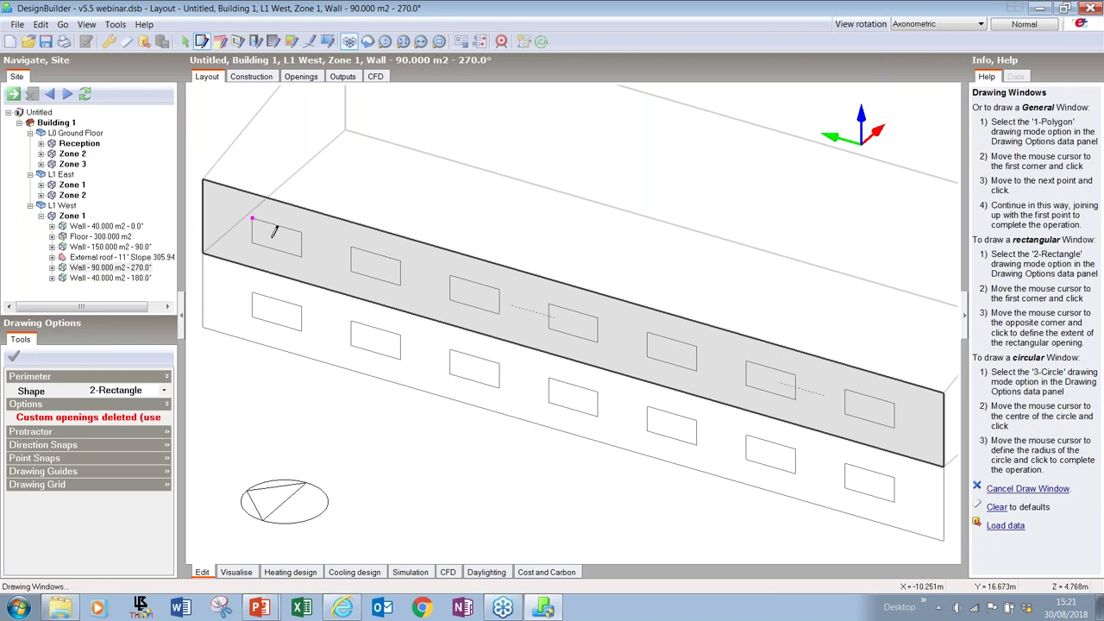
left_click(252, 217)
left_click(301, 254)
left_click(351, 248)
left_click(400, 285)
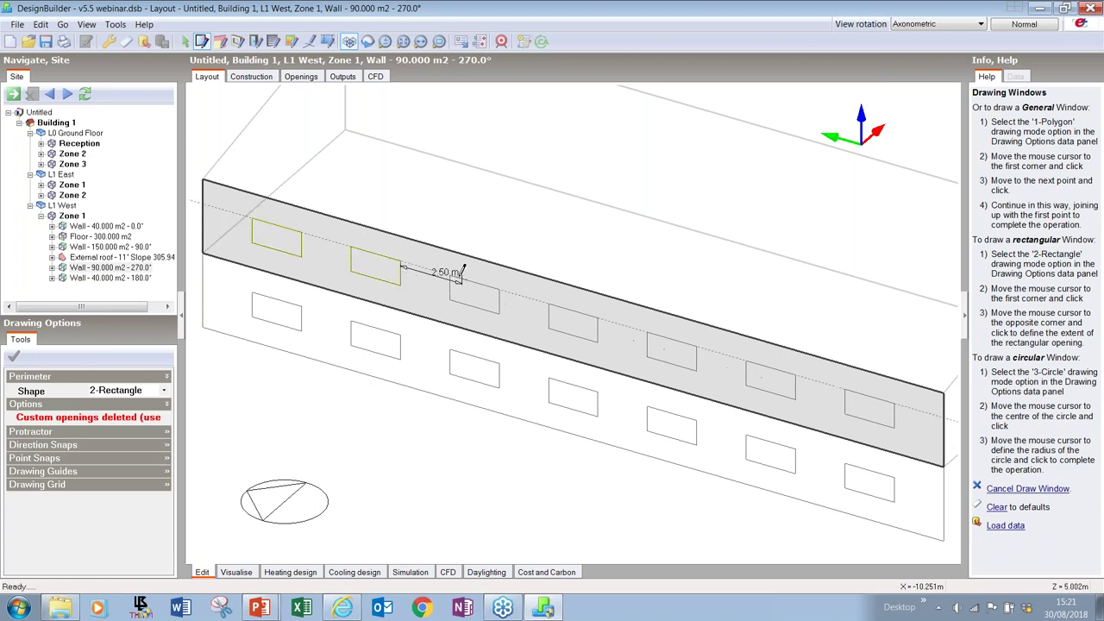
left_click(449, 274)
left_click(500, 311)
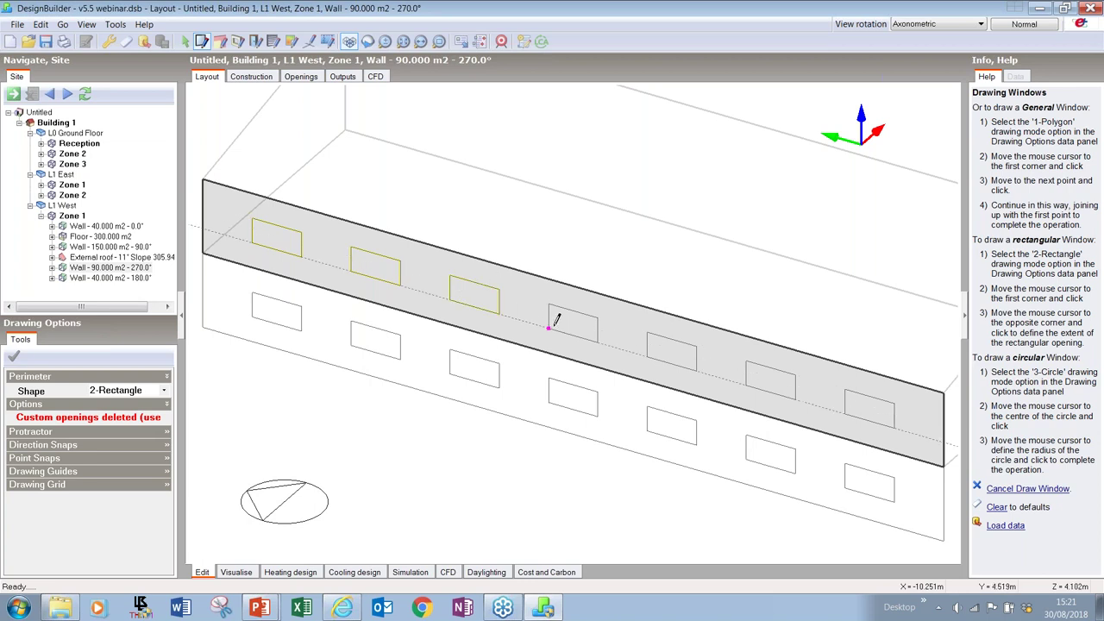
left_click(549, 300)
left_click(599, 340)
key("Escape")
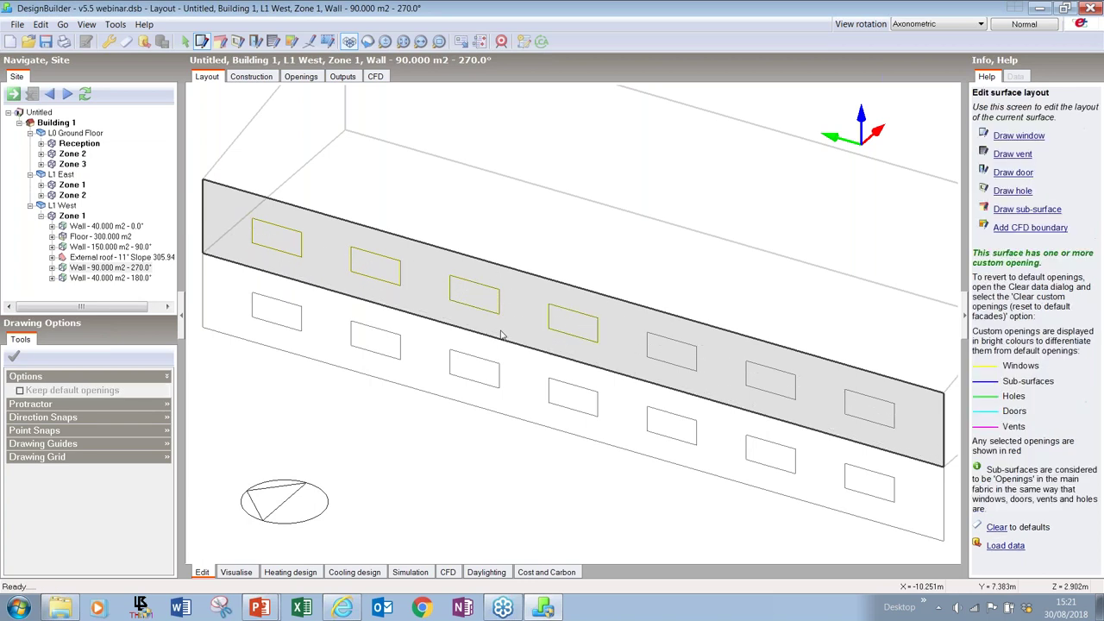
Clone the second, third and fourth custom windows together onto the last three outlines of the elevation drawing, snapping by a lower window corner.
left_click(567, 326)
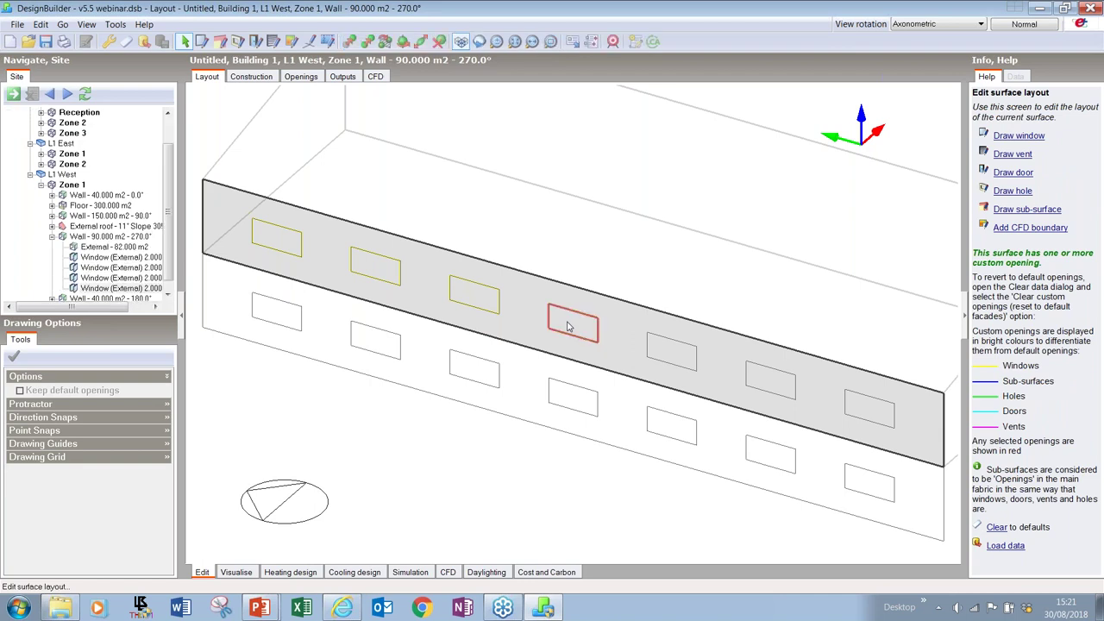
left_click(456, 299, "ctrl")
left_click(376, 269, "ctrl")
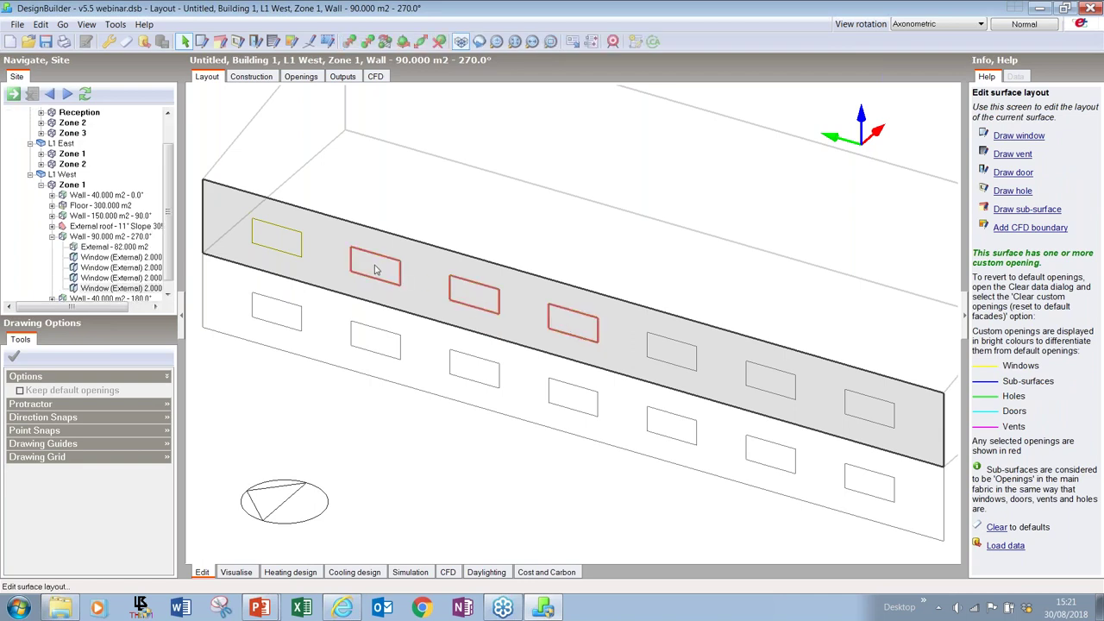
right_click(369, 267)
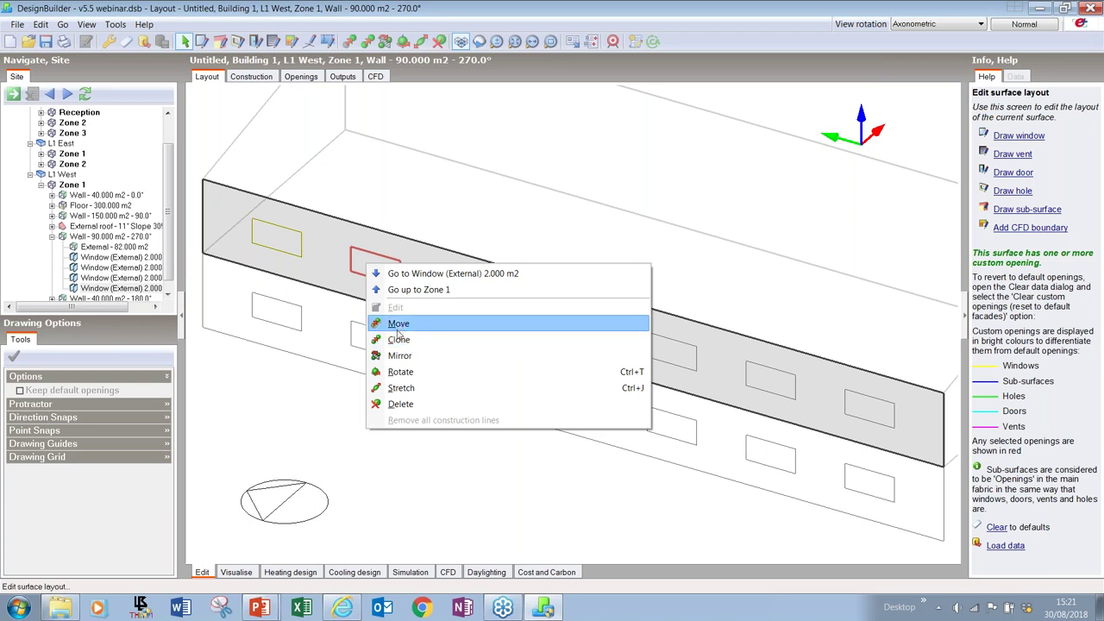
left_click(398, 340)
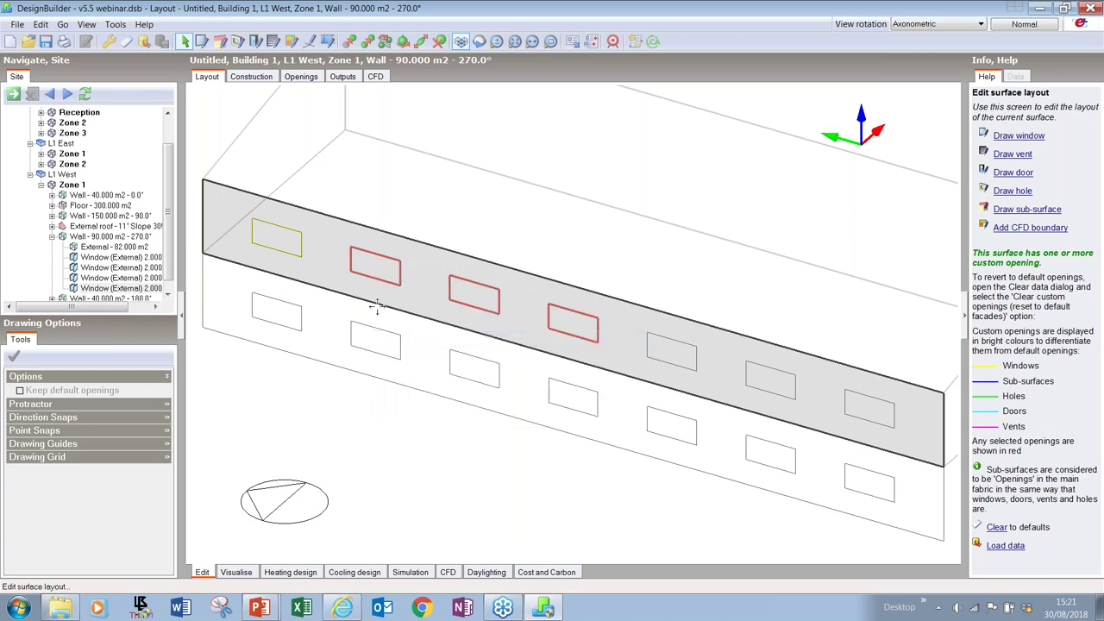
left_click(593, 342)
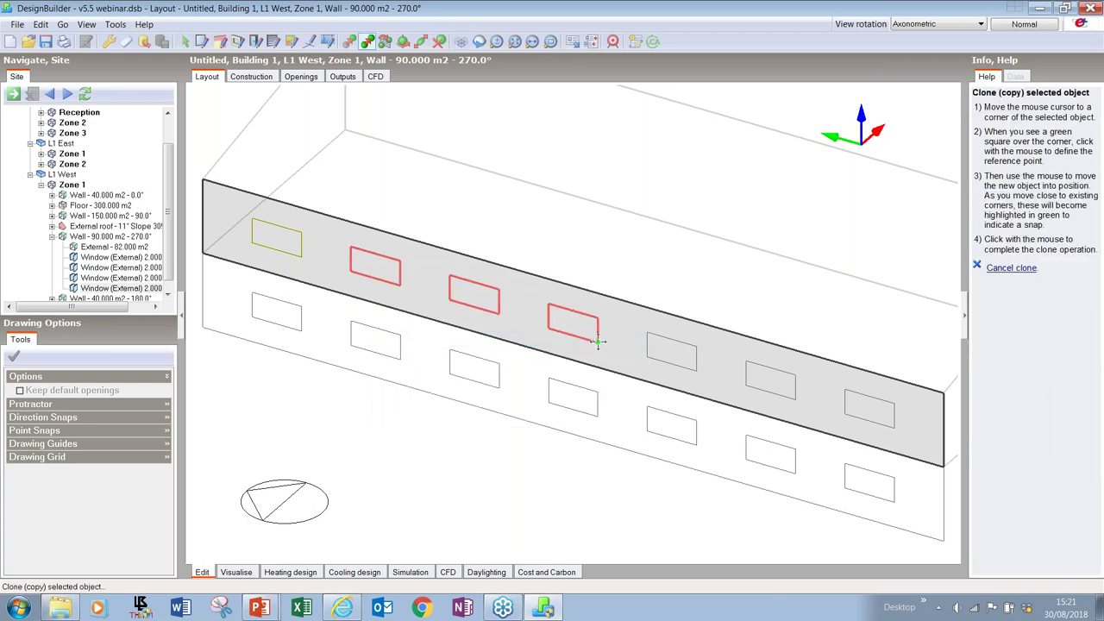
left_click(894, 424)
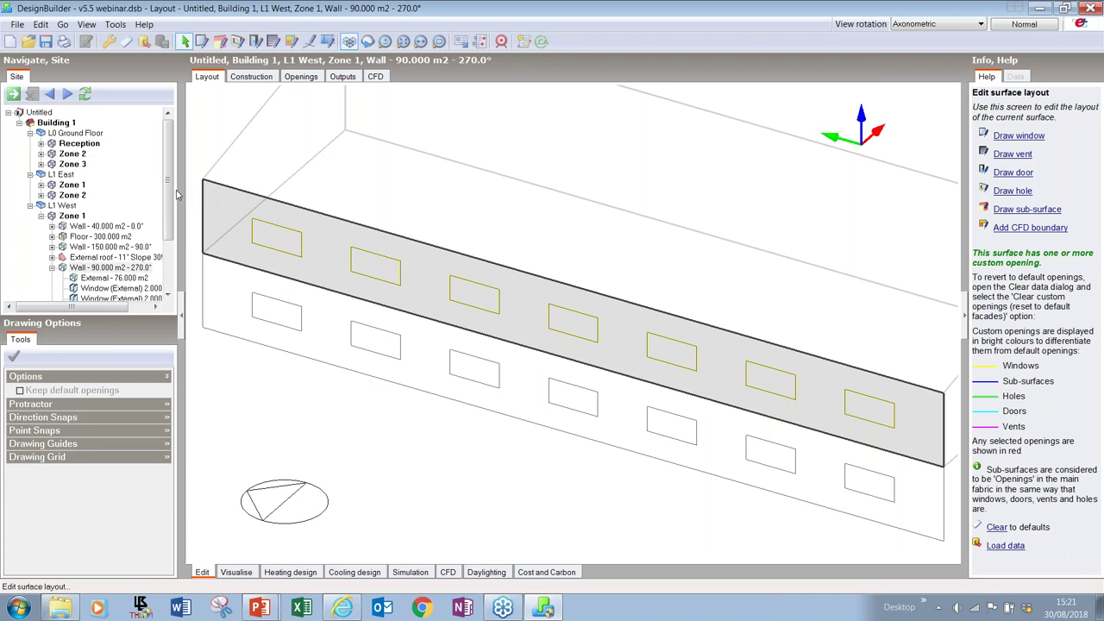
At building level, save the model and remove the imported DXF data.
left_click(58, 123)
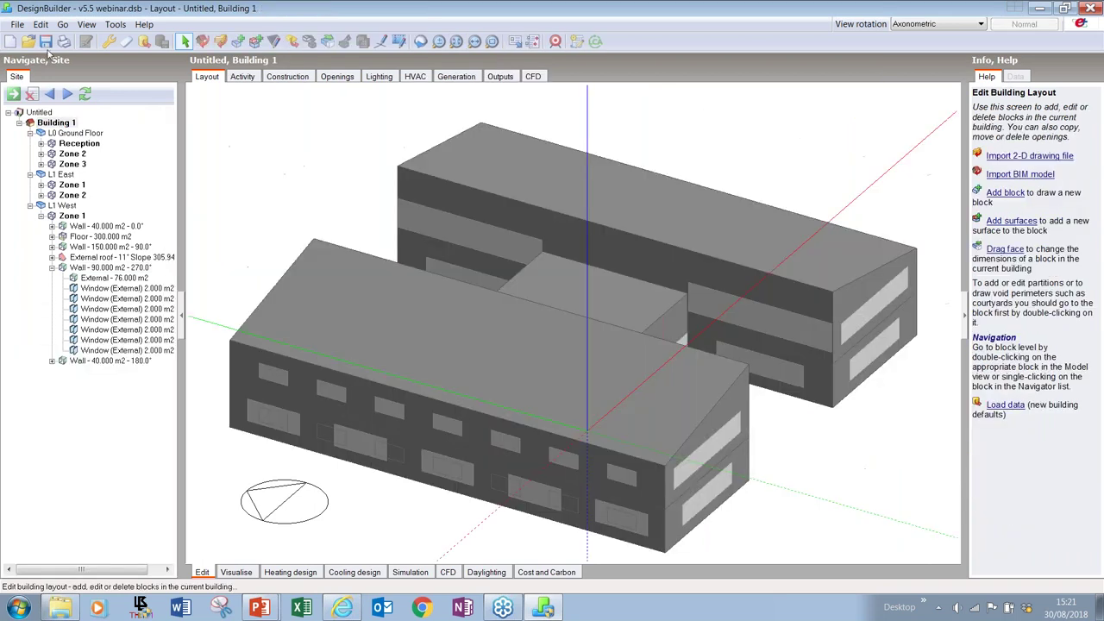
left_click(46, 40)
left_click(40, 25)
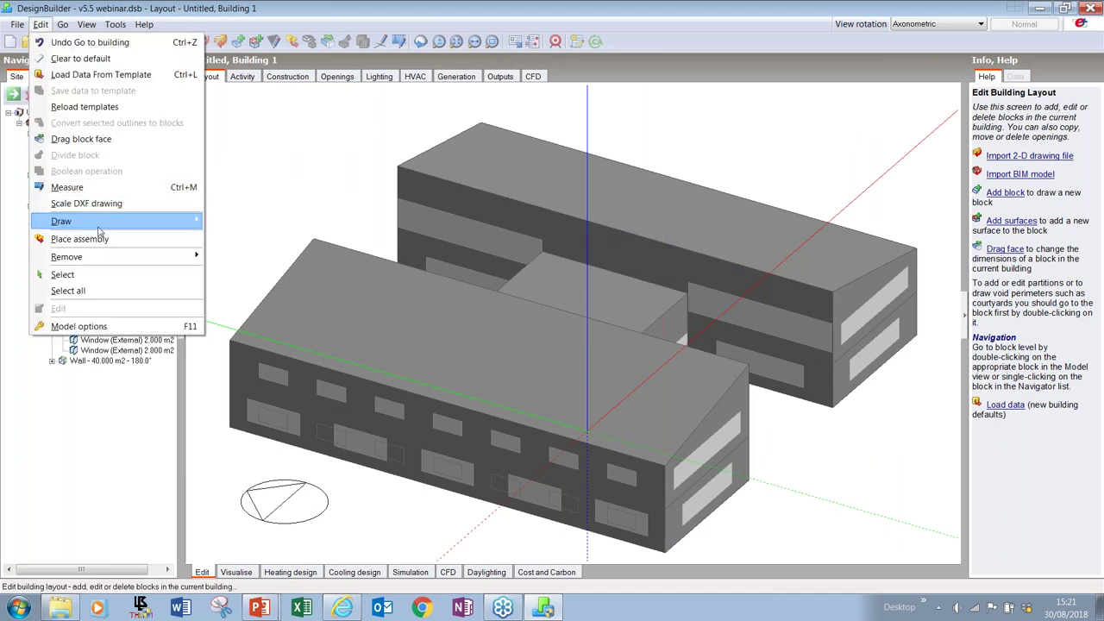
mouse_move(178, 254)
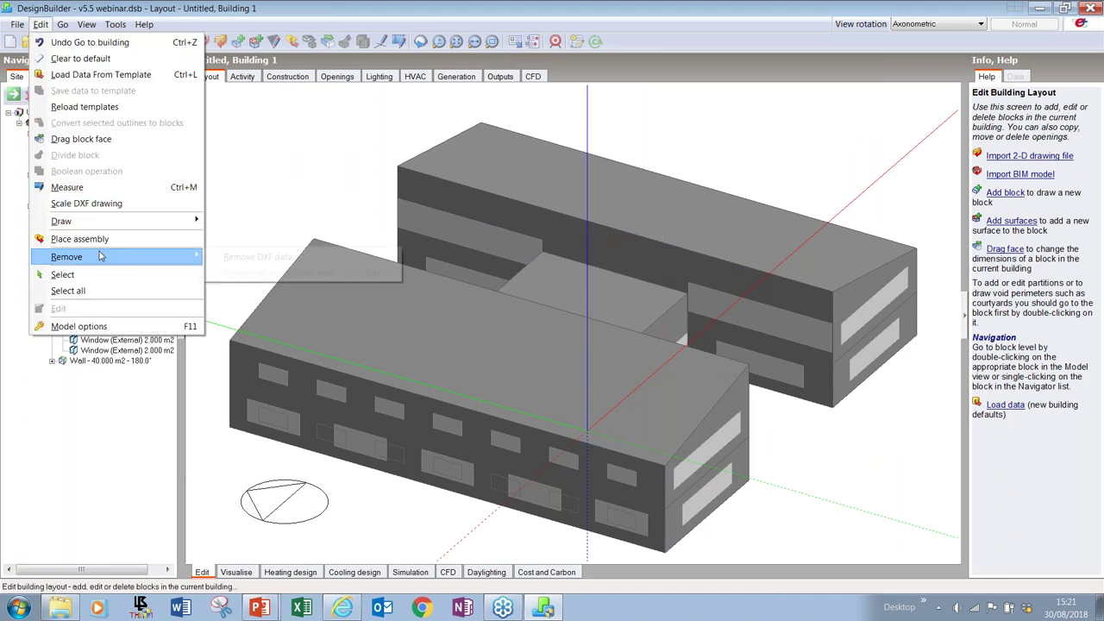
left_click(231, 259)
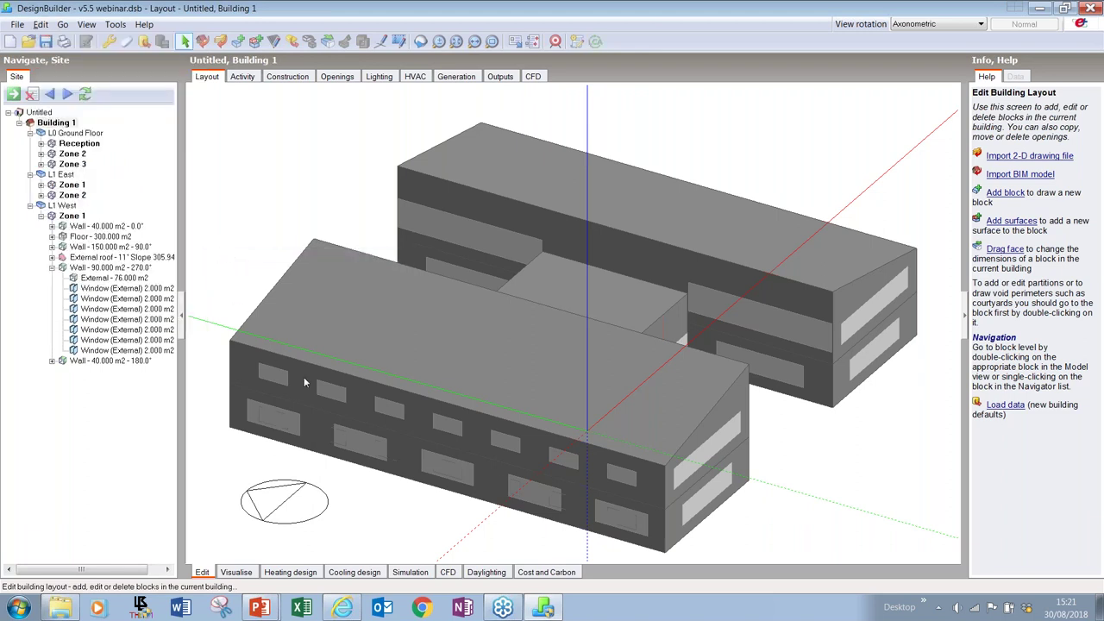
Clone the first, third, fifth and seventh upper-floor windows of the west facade together onto the sloping roof of the L1 East block.
left_click(274, 379)
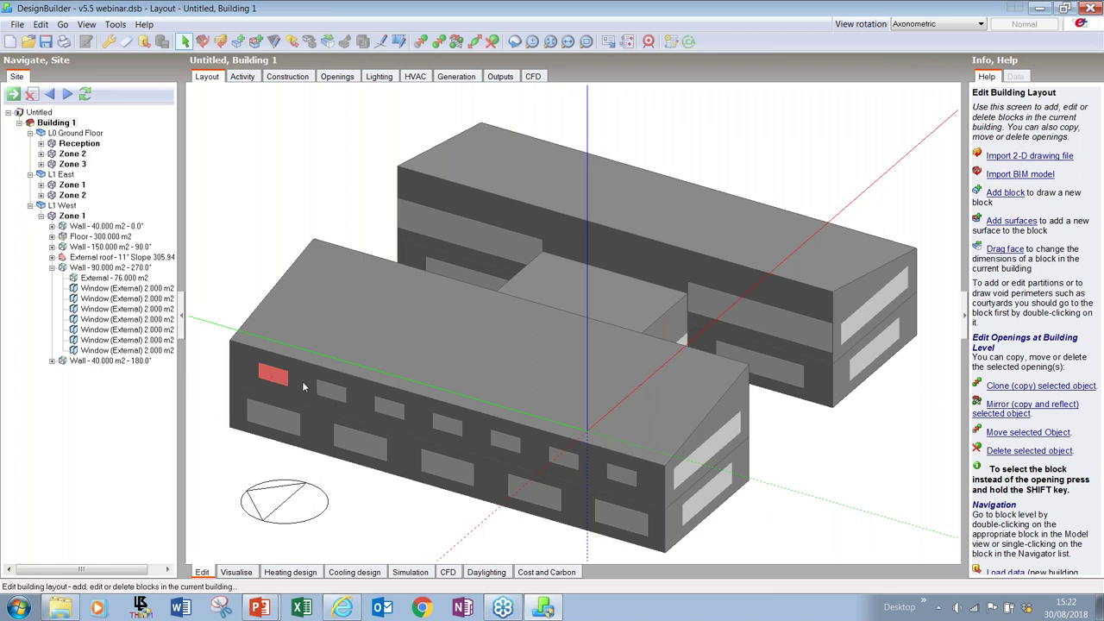
left_click(393, 411, "ctrl")
left_click(509, 444, "ctrl")
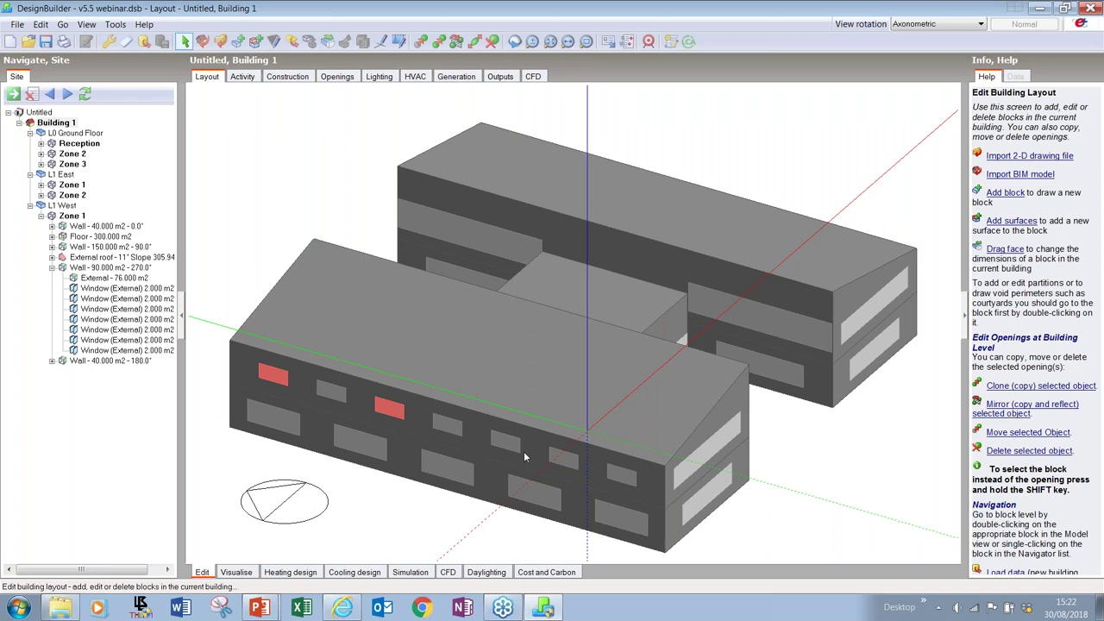
left_click(621, 476, "ctrl")
right_click(621, 476)
key("Escape")
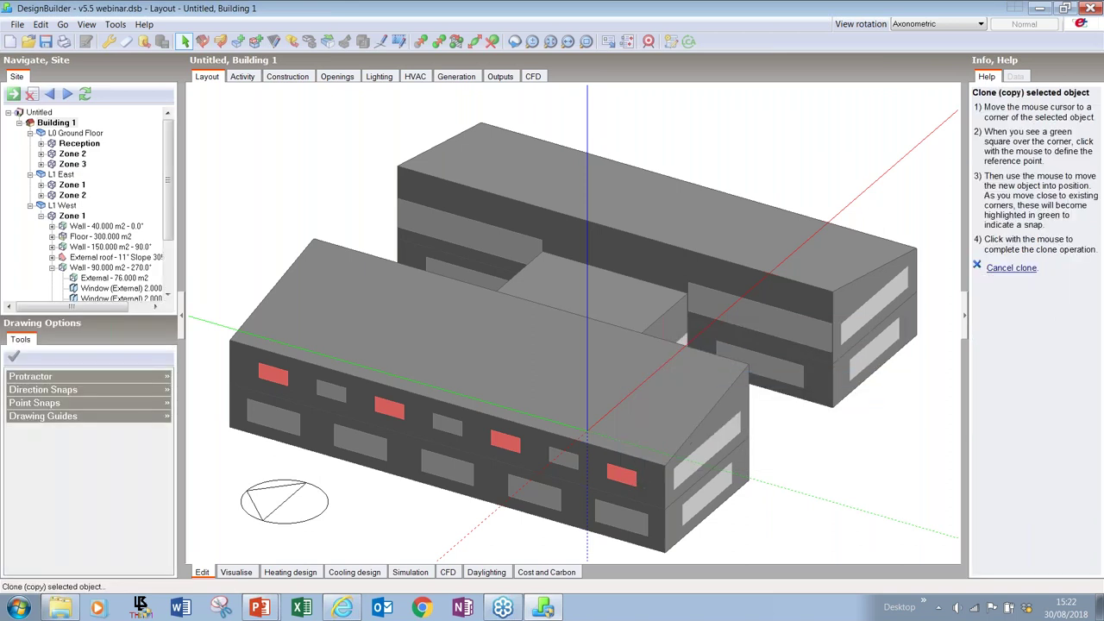
left_click(634, 484)
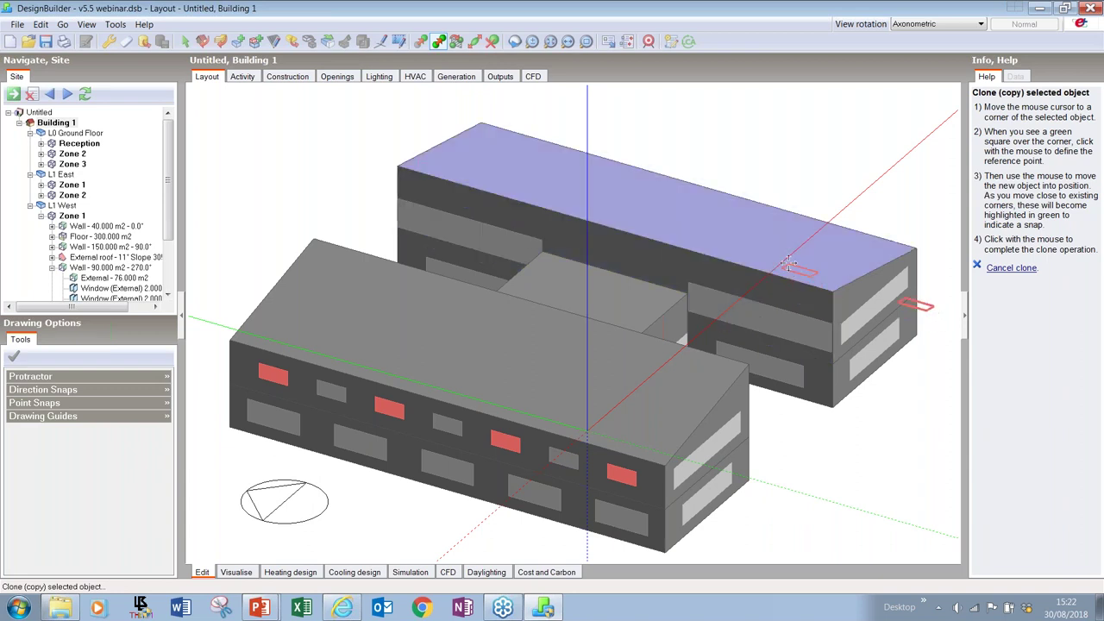
left_click(473, 148)
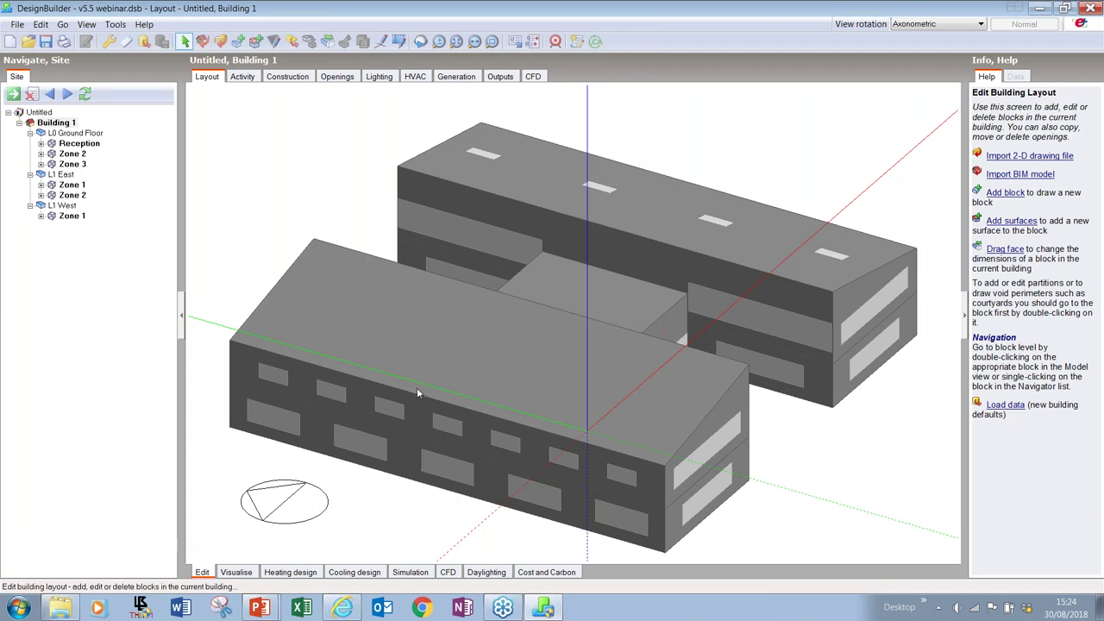
On the L1 West 270.0° wall, stretch the two windows farthest from the origin together lengthwise to an overall width of 7.00 m.
left_click(393, 410)
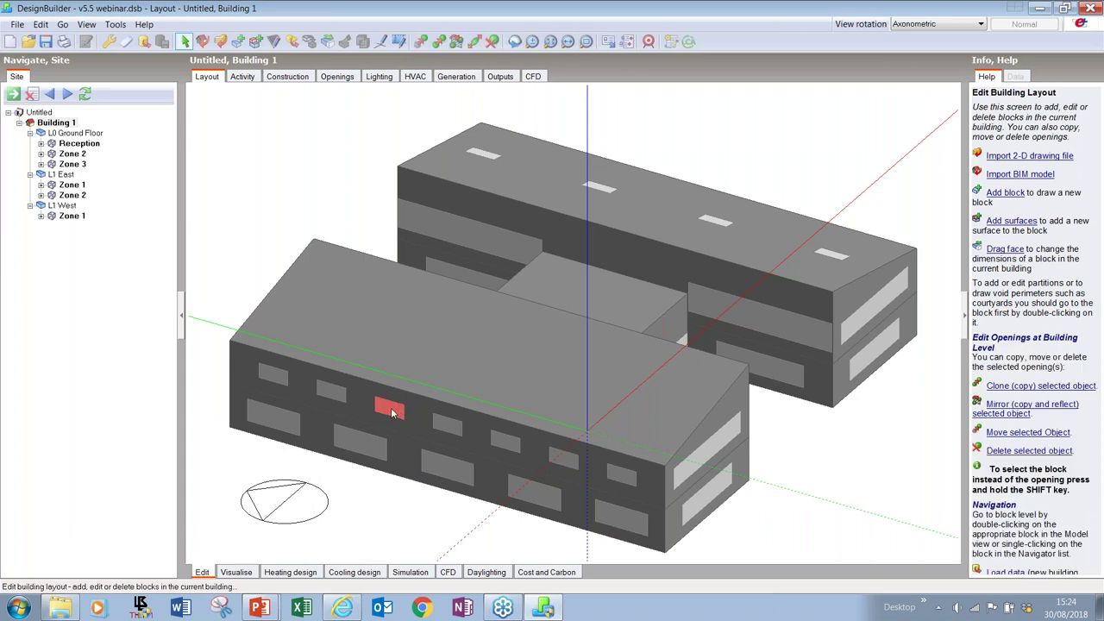
double_click(392, 410)
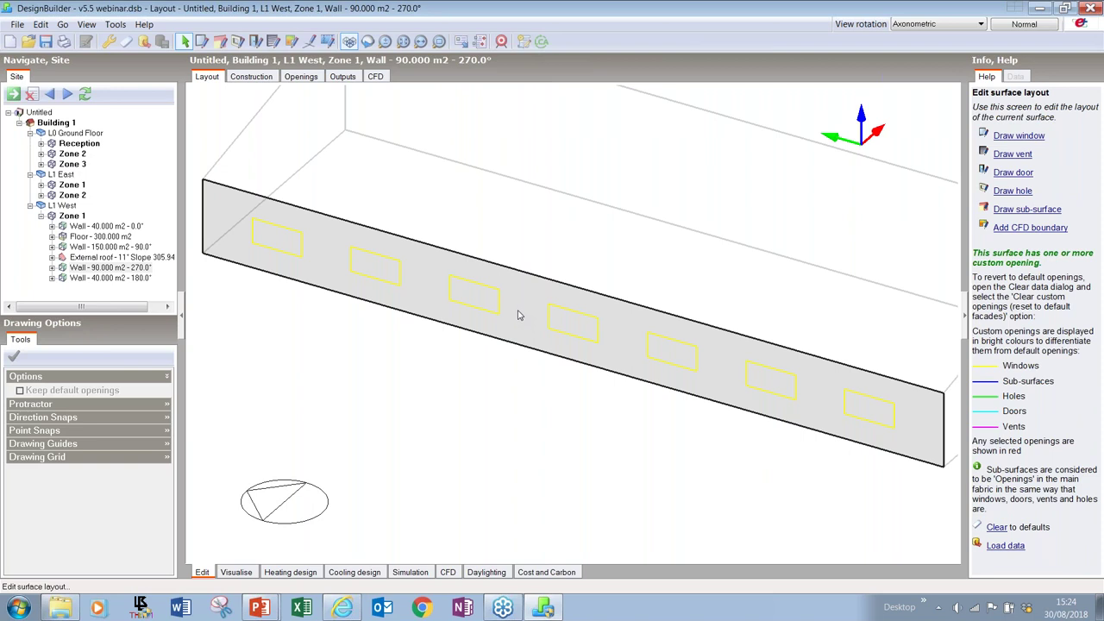
left_click(278, 243)
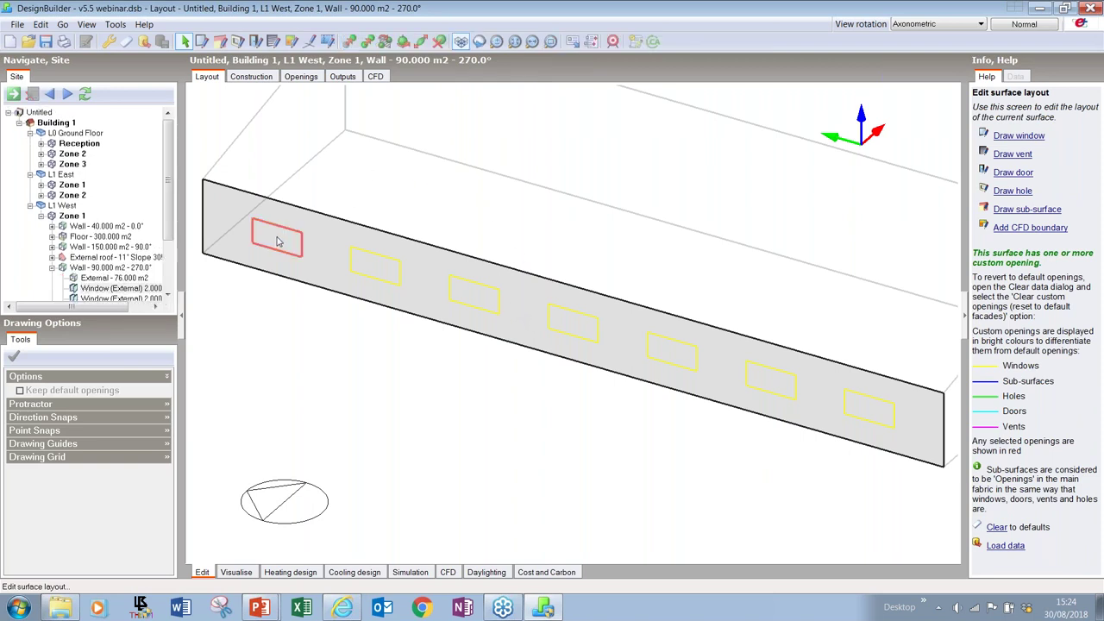
left_click(369, 269, "ctrl")
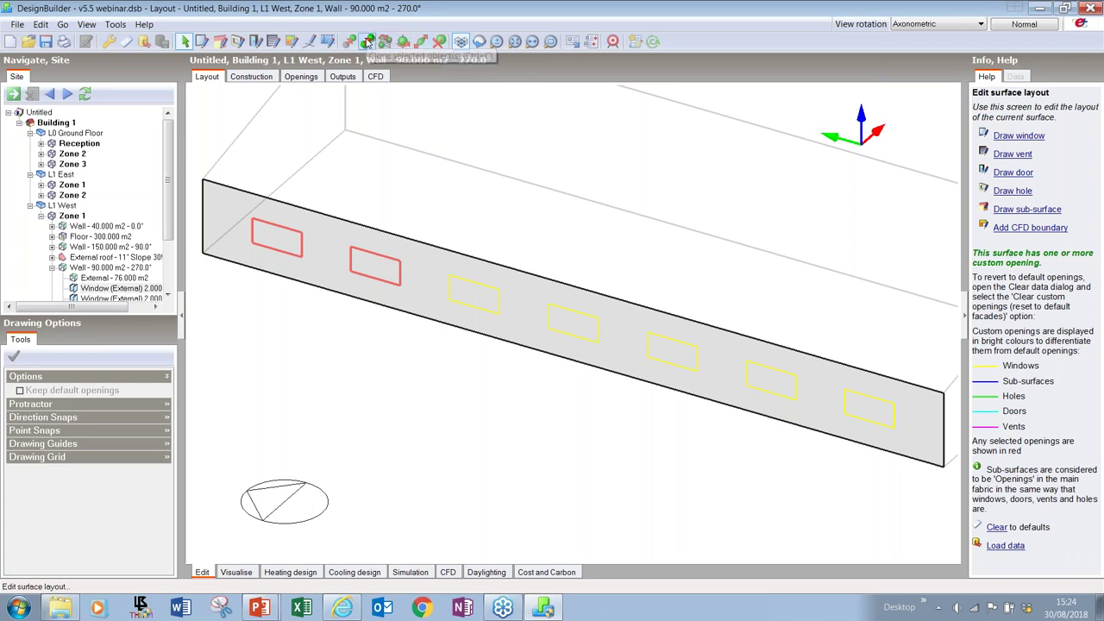
left_click(420, 43)
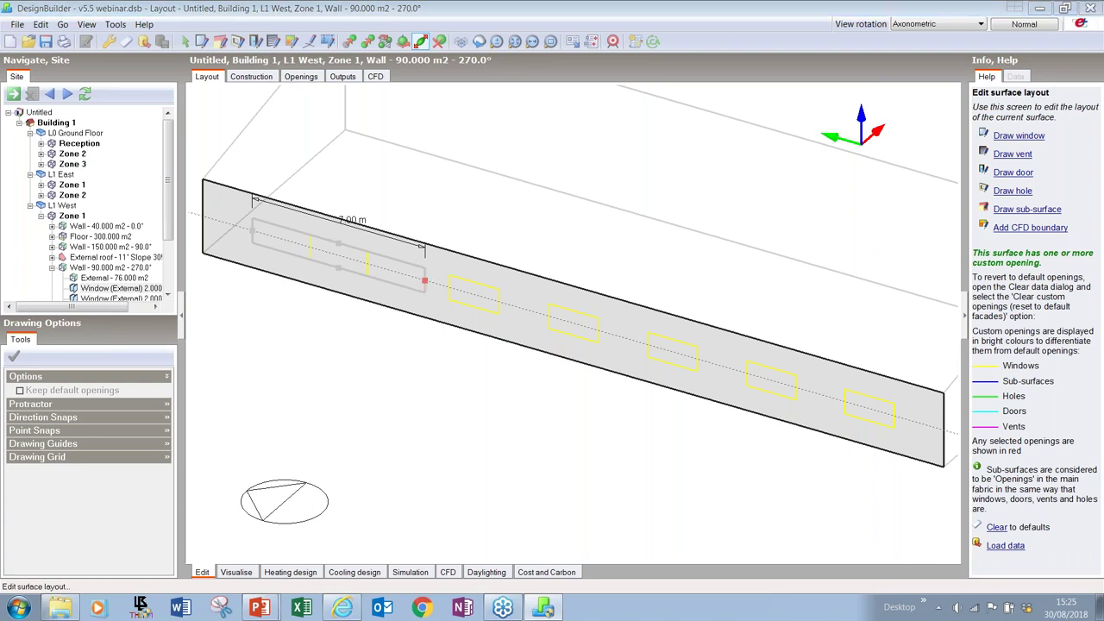
left_click(425, 281)
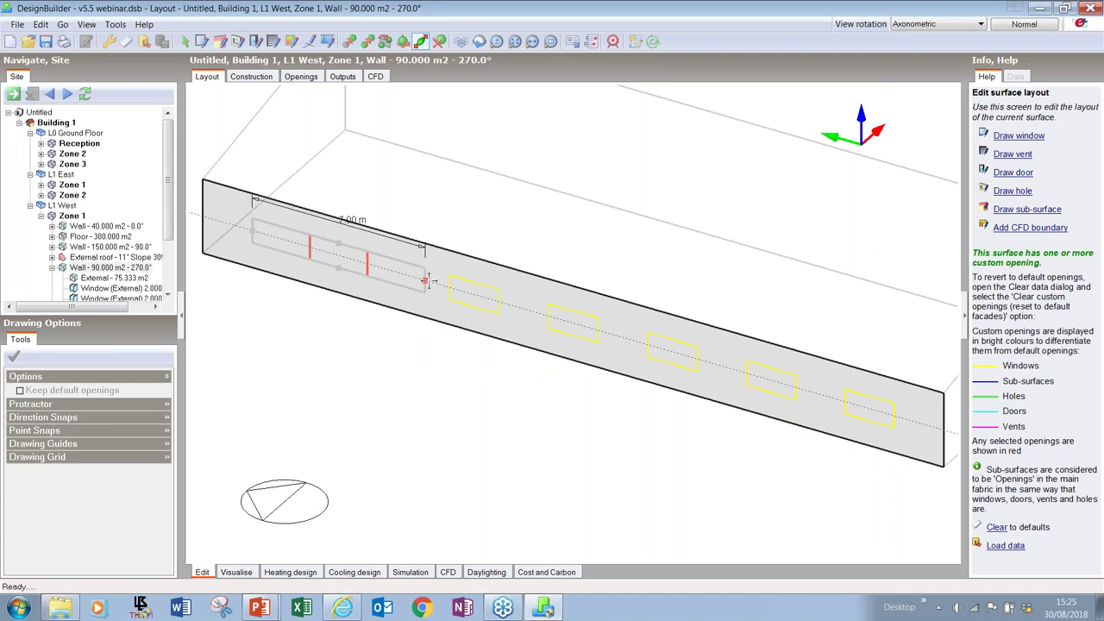
Stretch the same two windows downward to a height of 1.50 m, end the stretch and return to building level.
left_click(337, 268)
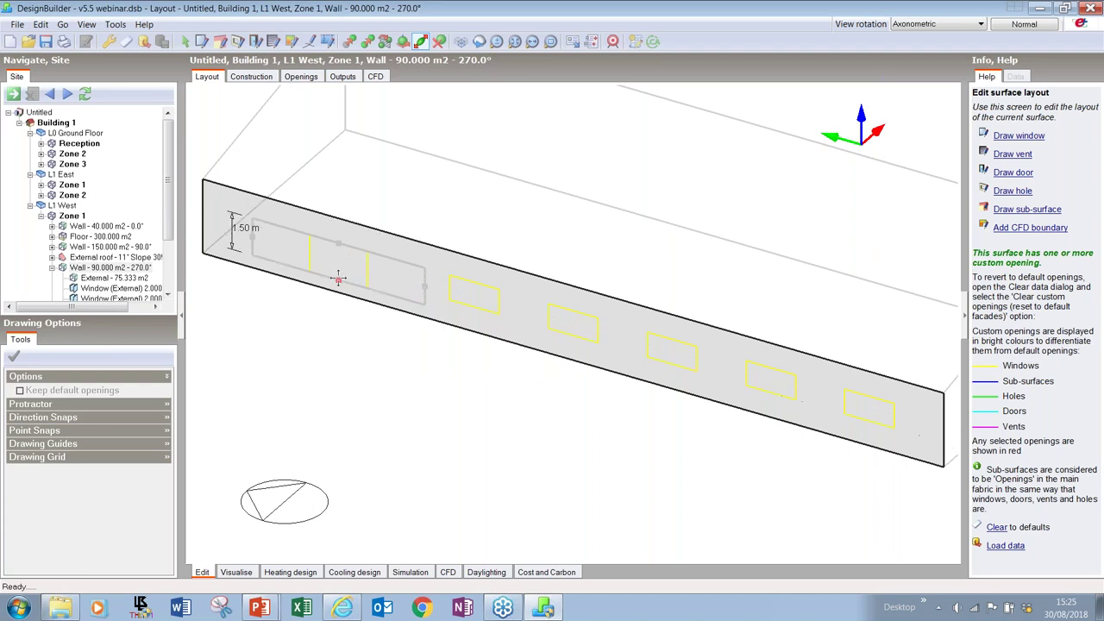
left_click(338, 278)
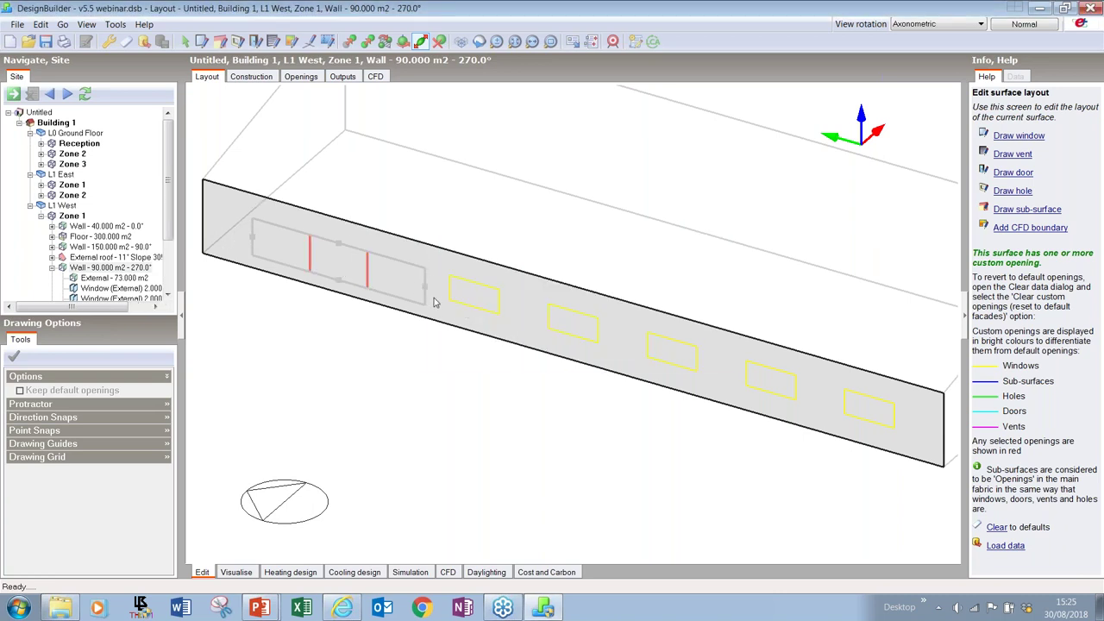
right_click(435, 292)
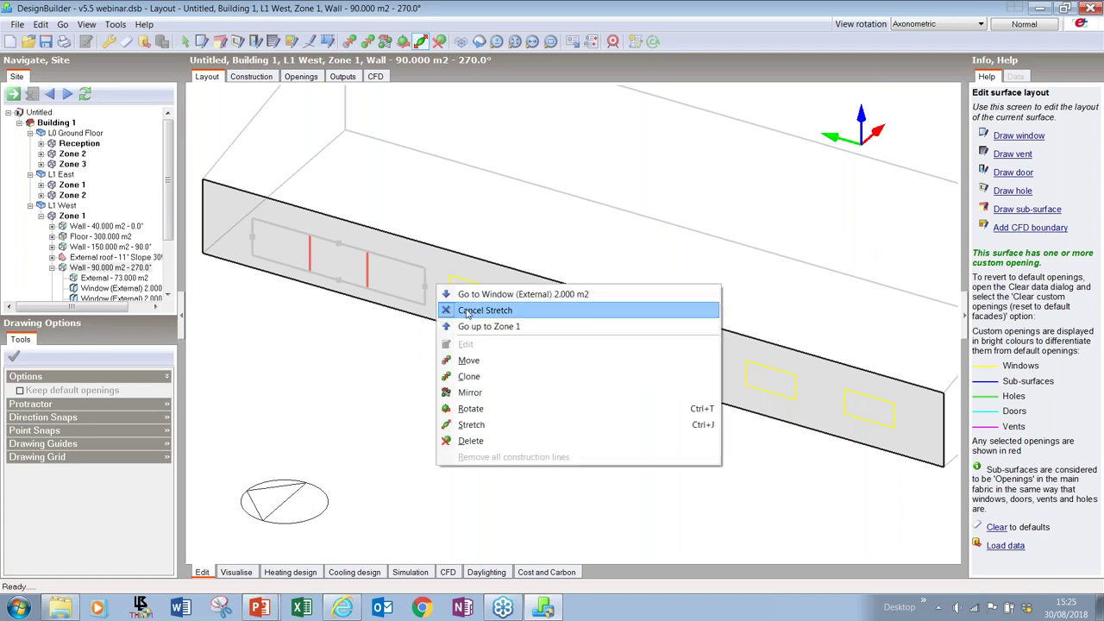
left_click(470, 312)
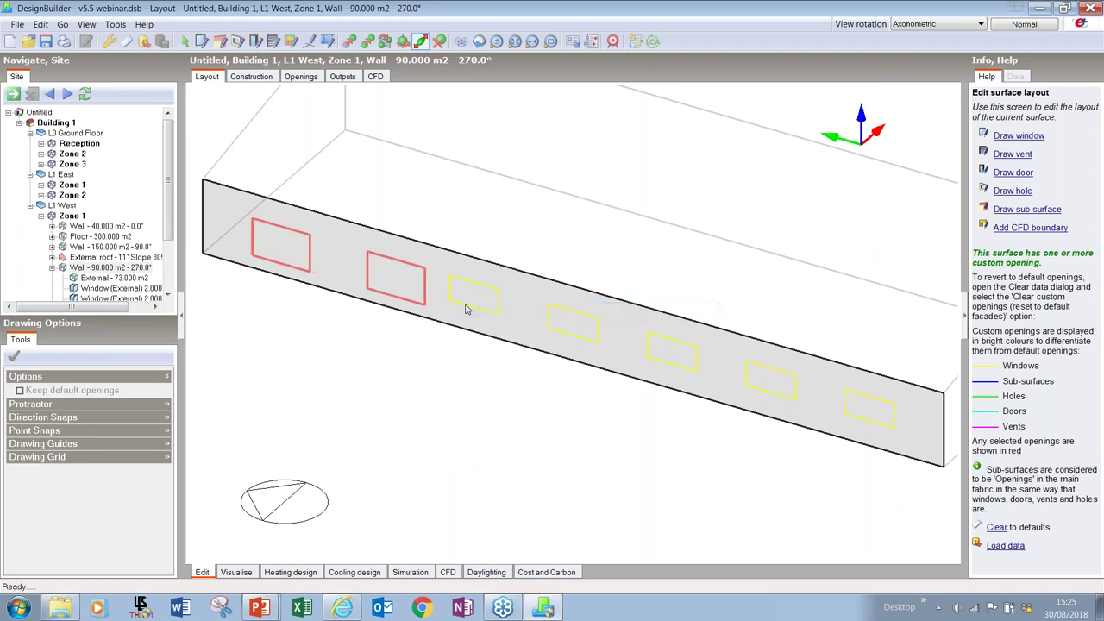
left_click(389, 330)
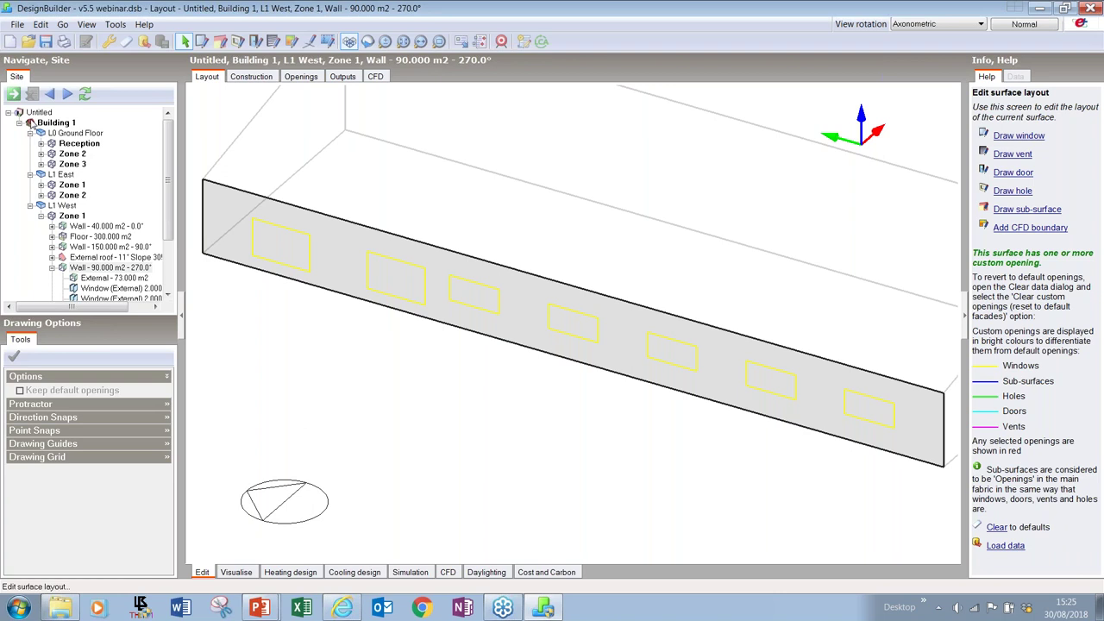
left_click(55, 123)
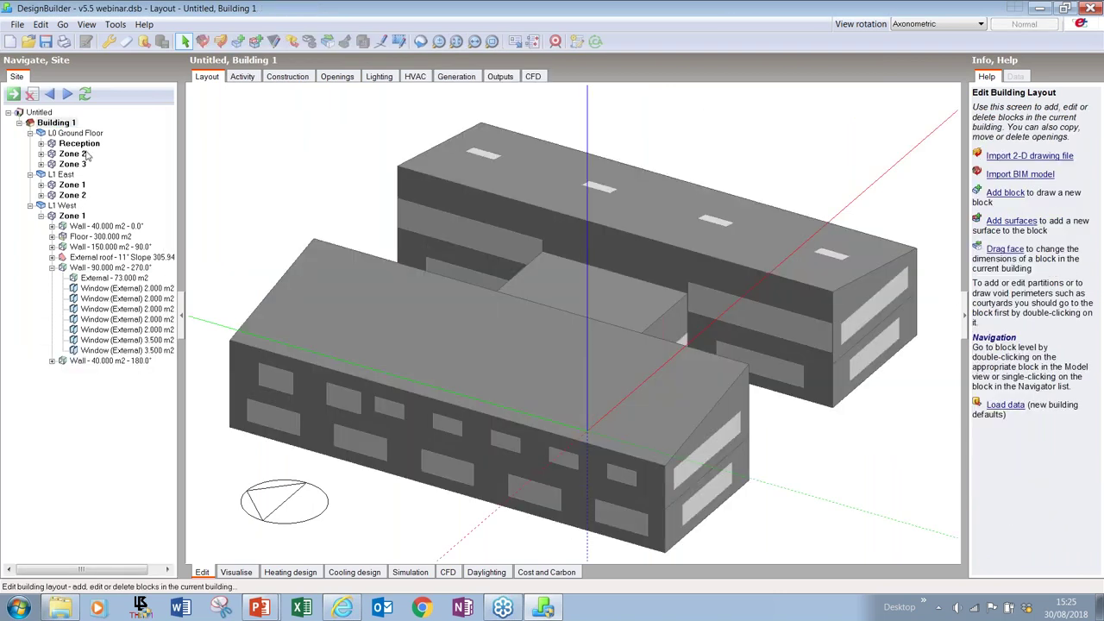
Save the model and show its zone data in the model data grid view with the Zone Activities - Internal Gains template.
left_click(46, 41)
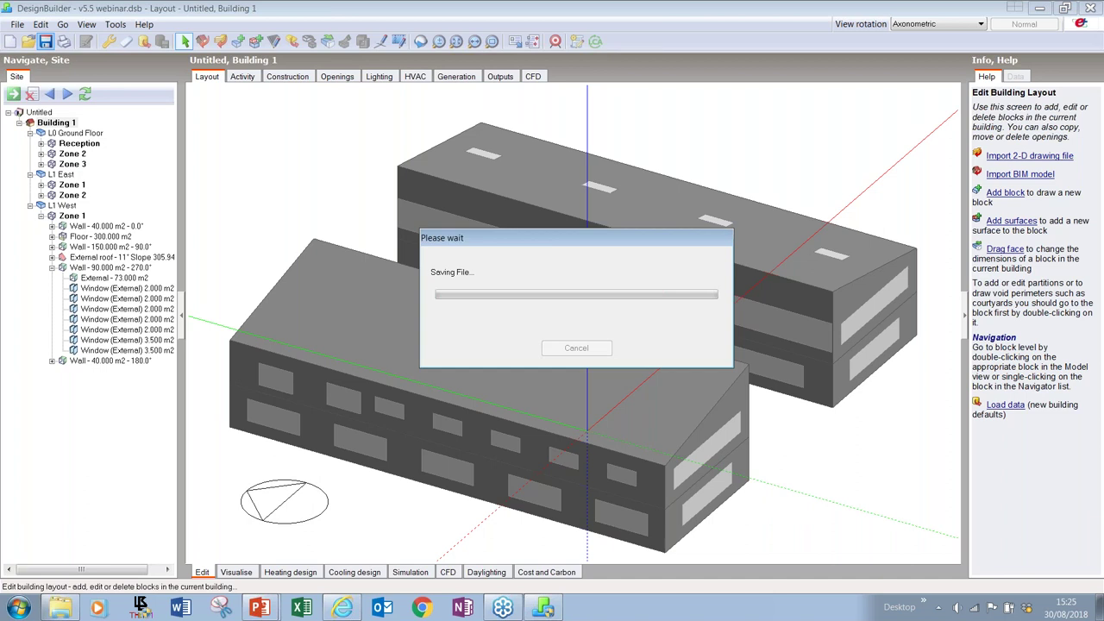
left_click(116, 24)
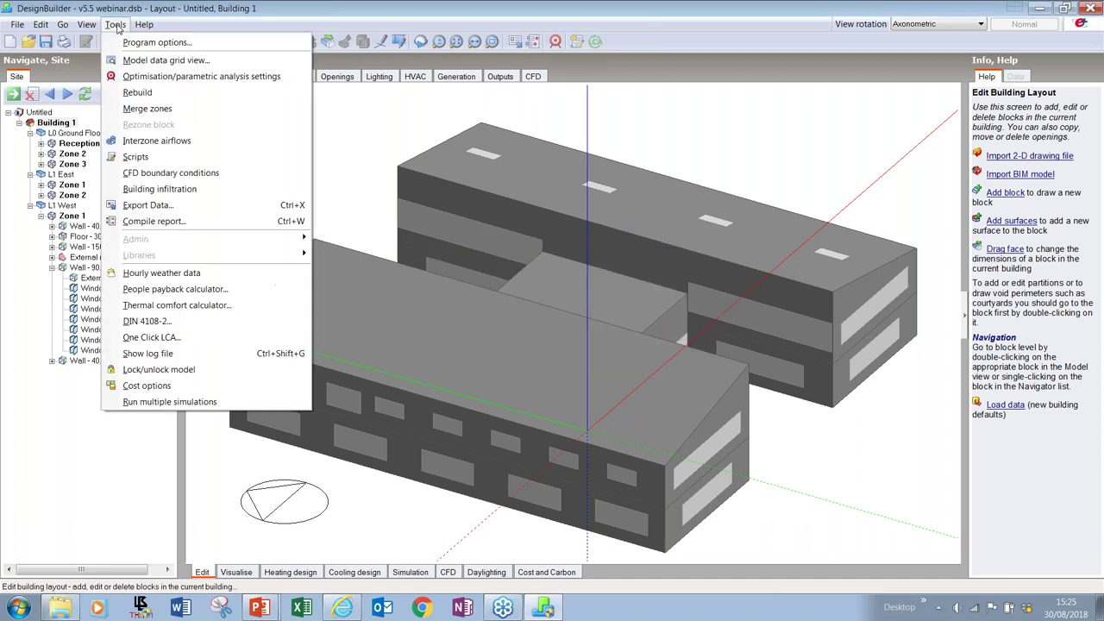
left_click(158, 60)
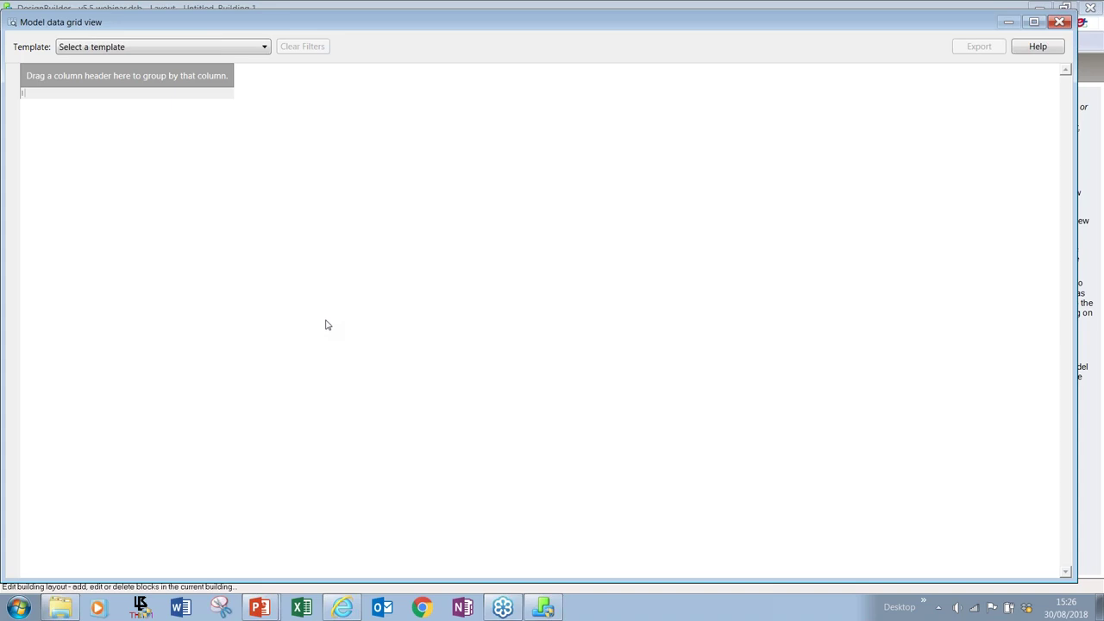
left_click(212, 50)
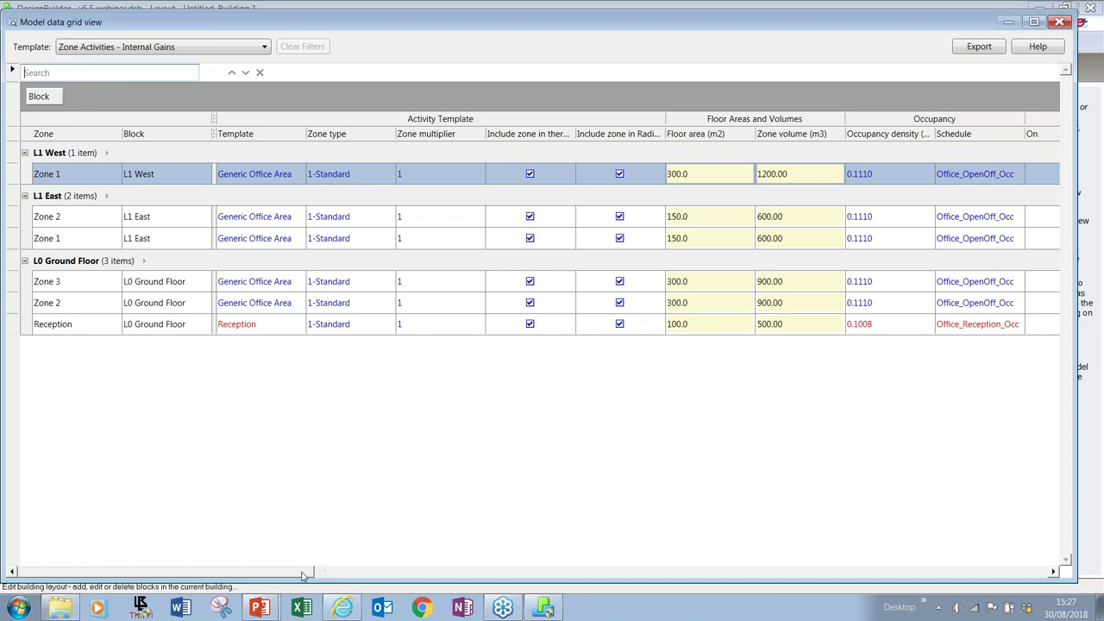
Review the floor area, occupancy and computer gains columns for every zone in the internal gains grid.
scroll(289, 574, "right", 1)
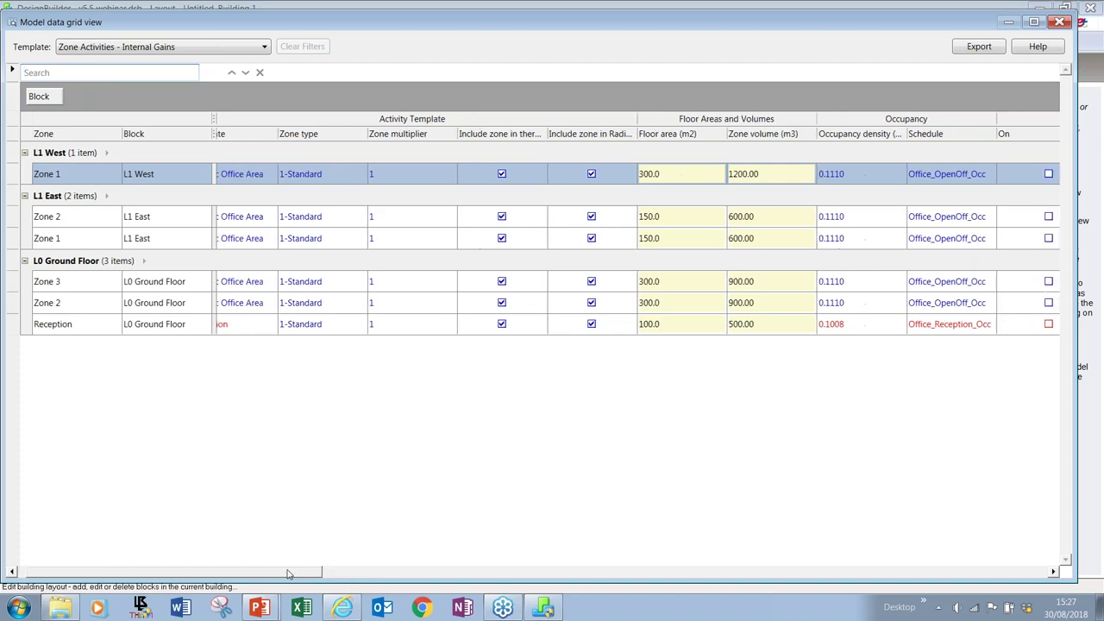
scroll(289, 574, "right", 5)
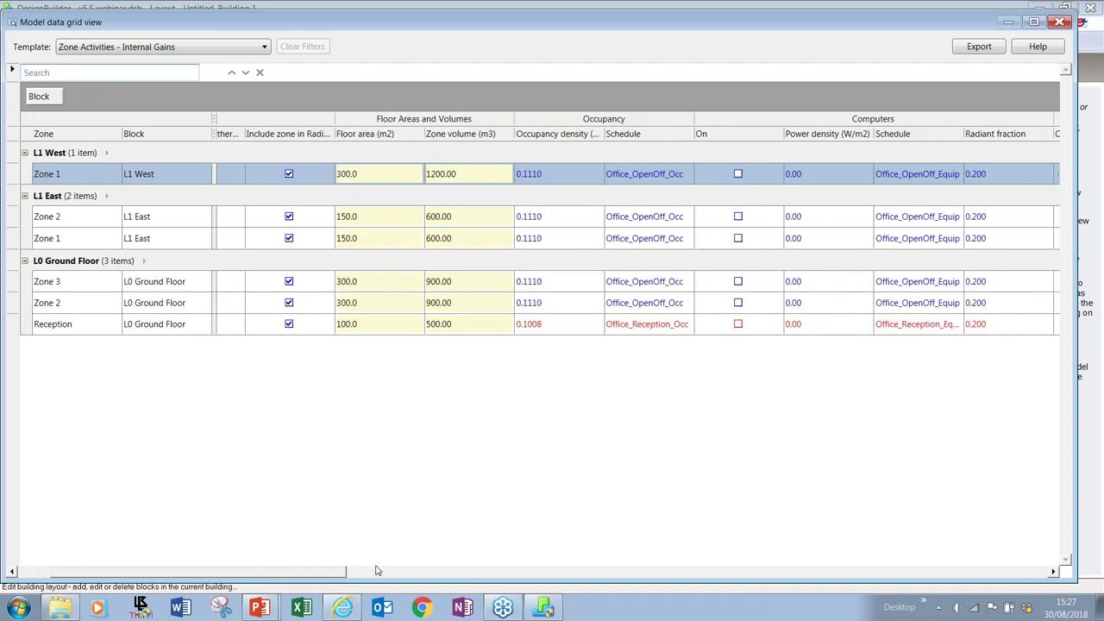
scroll(377, 570, "right", 8)
left_click_drag(523, 562, 239, 580)
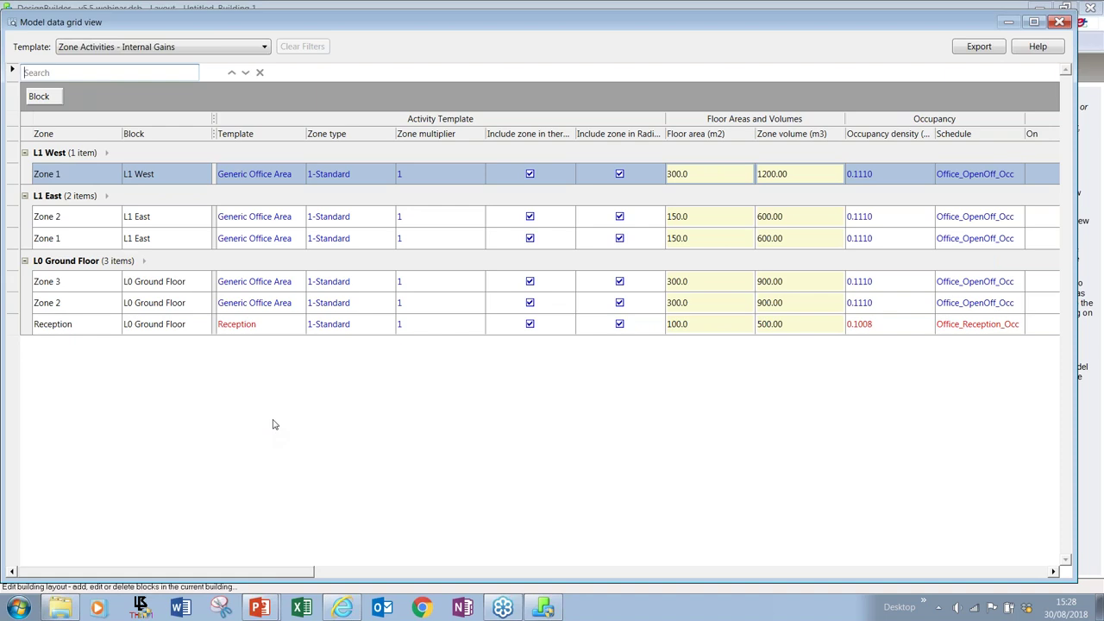
Switch the data grid to Surface Construction Summary, inspect the Reception wall with the differing construction template, and close the grid.
left_click(163, 49)
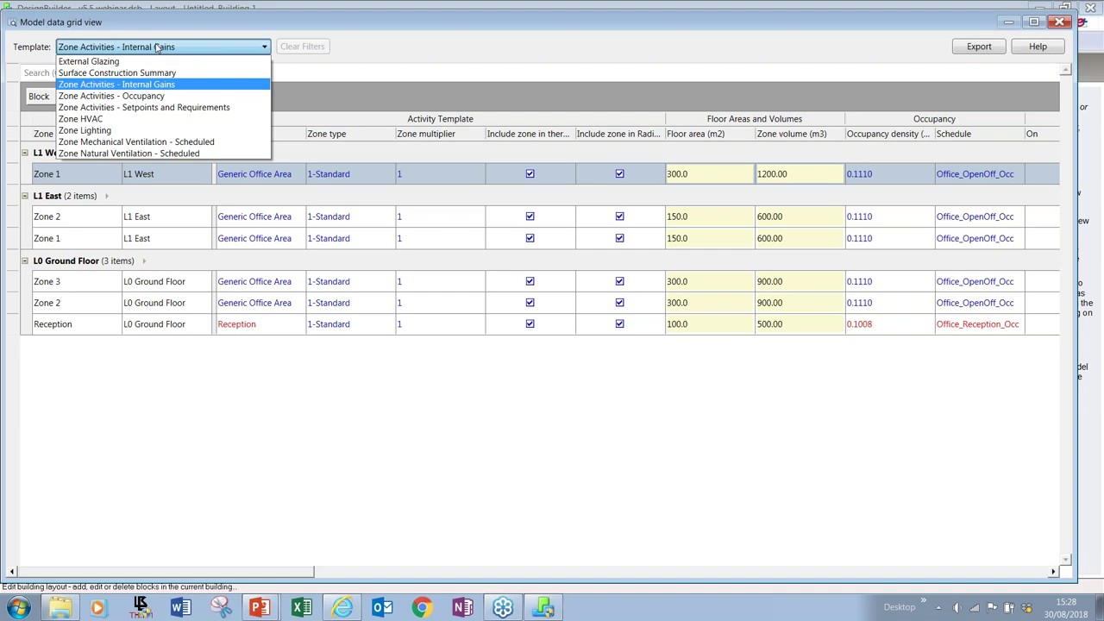
key("Escape")
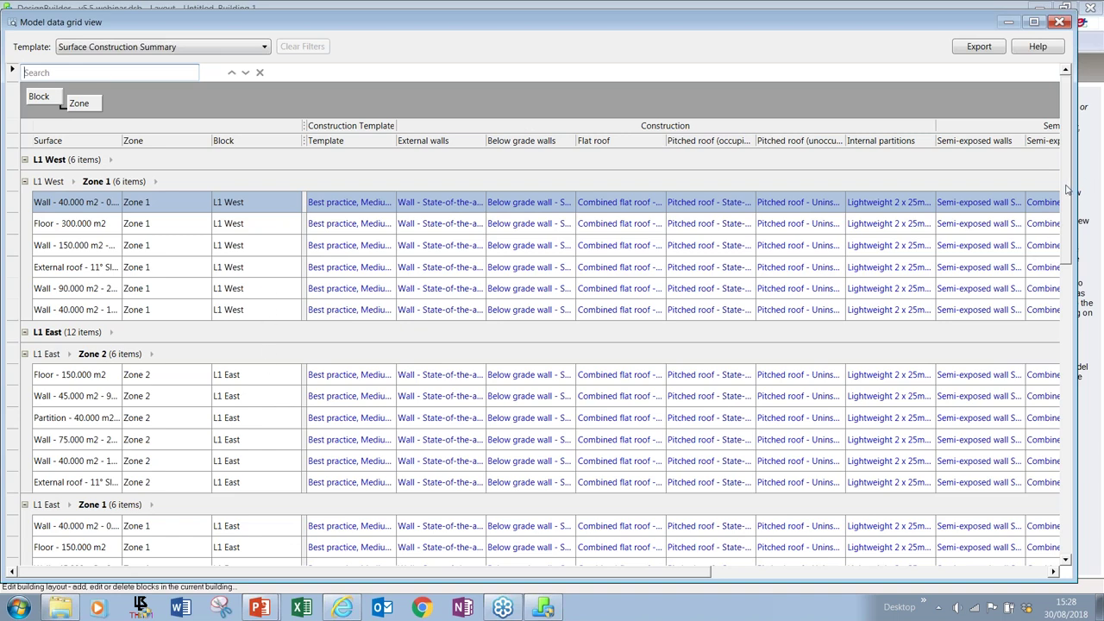
scroll(1066, 188, "down", 1)
left_click_drag(1066, 190, 1102, 561)
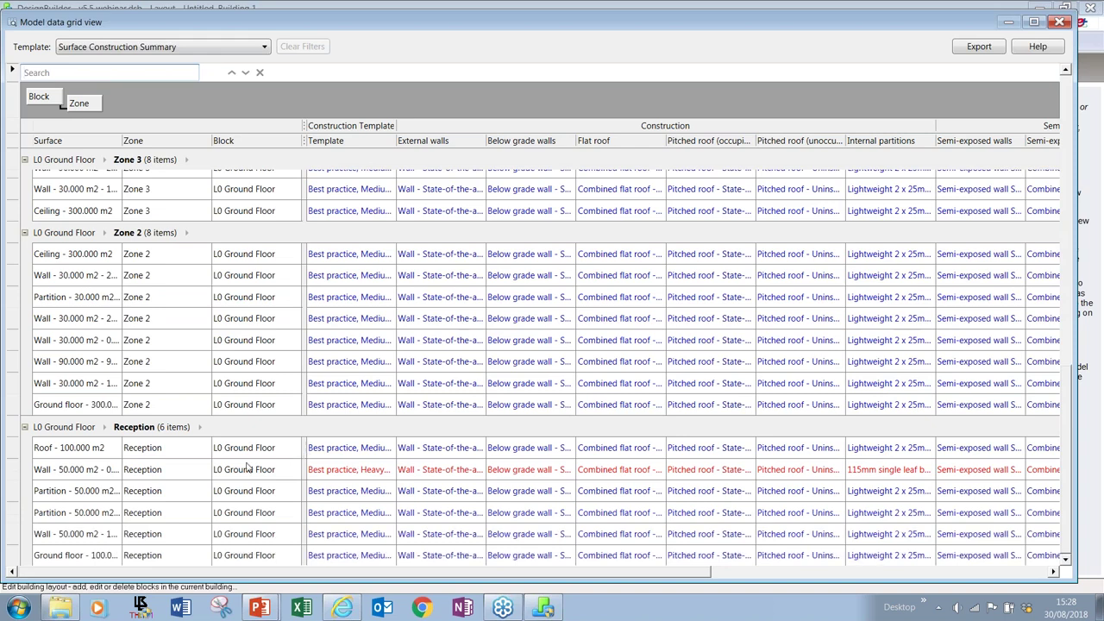
left_click(76, 471)
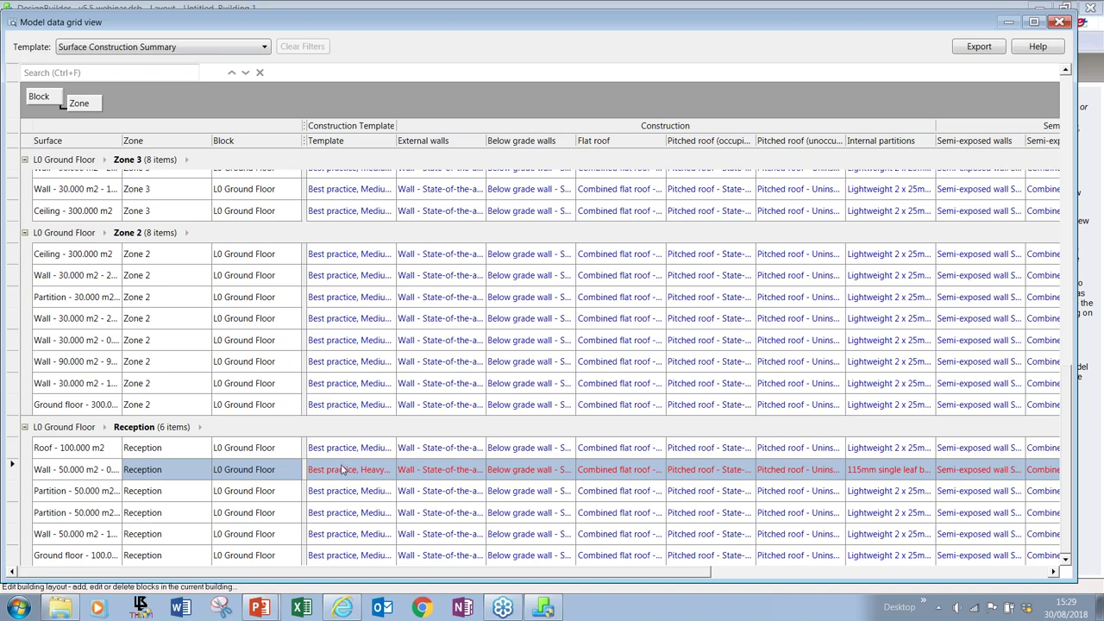
left_click(1057, 22)
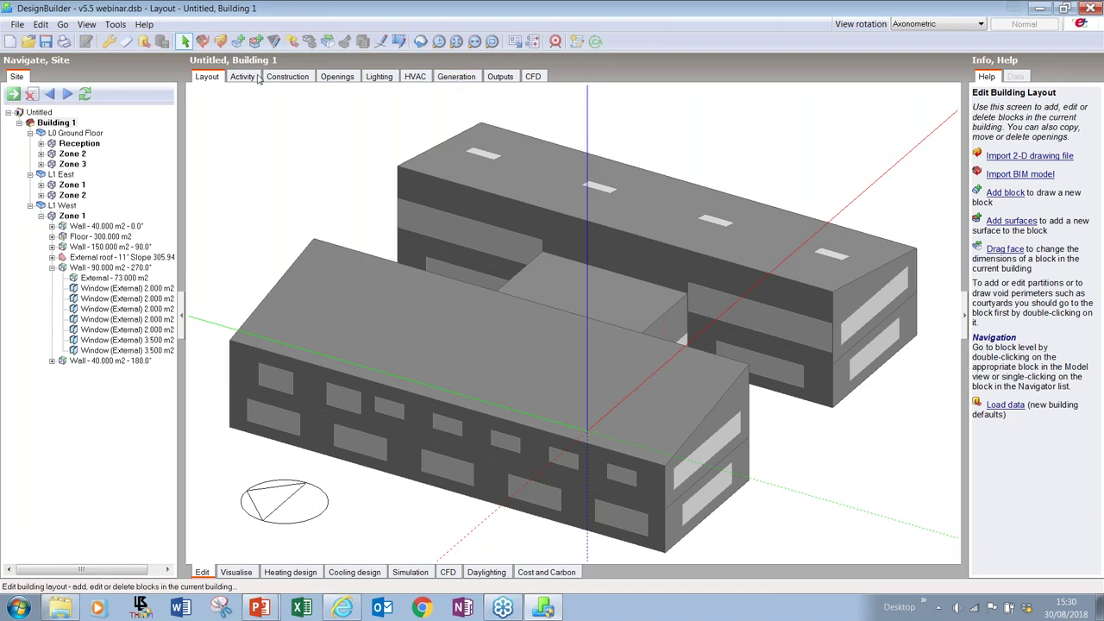
Start loading data from template at building level and include Activity data with the Toilet template.
left_click(145, 44)
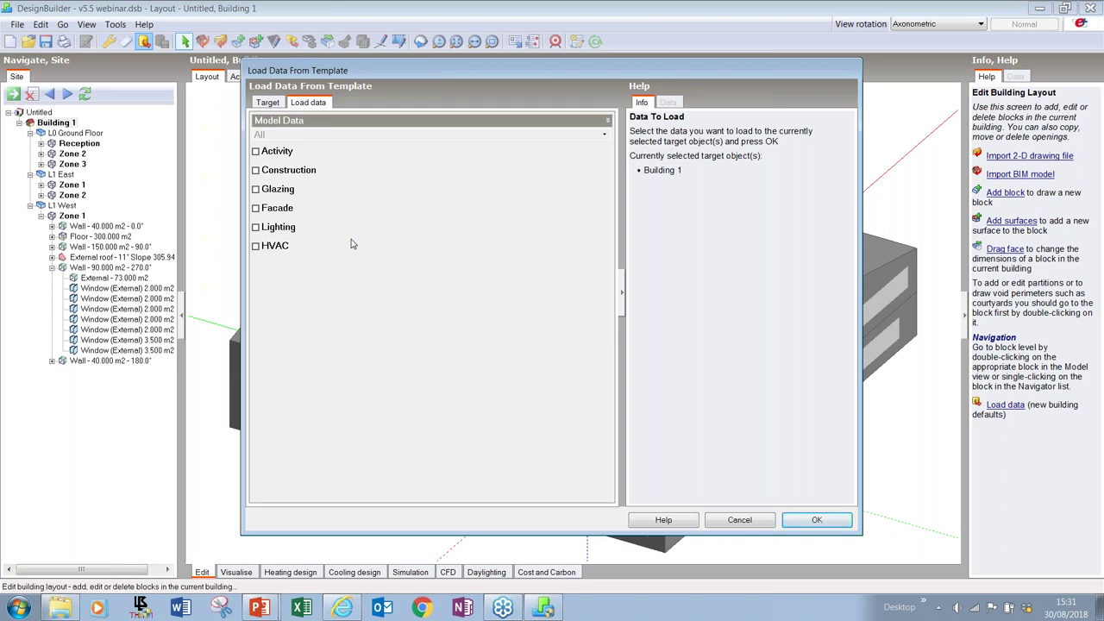
left_click(255, 152)
left_click(287, 174)
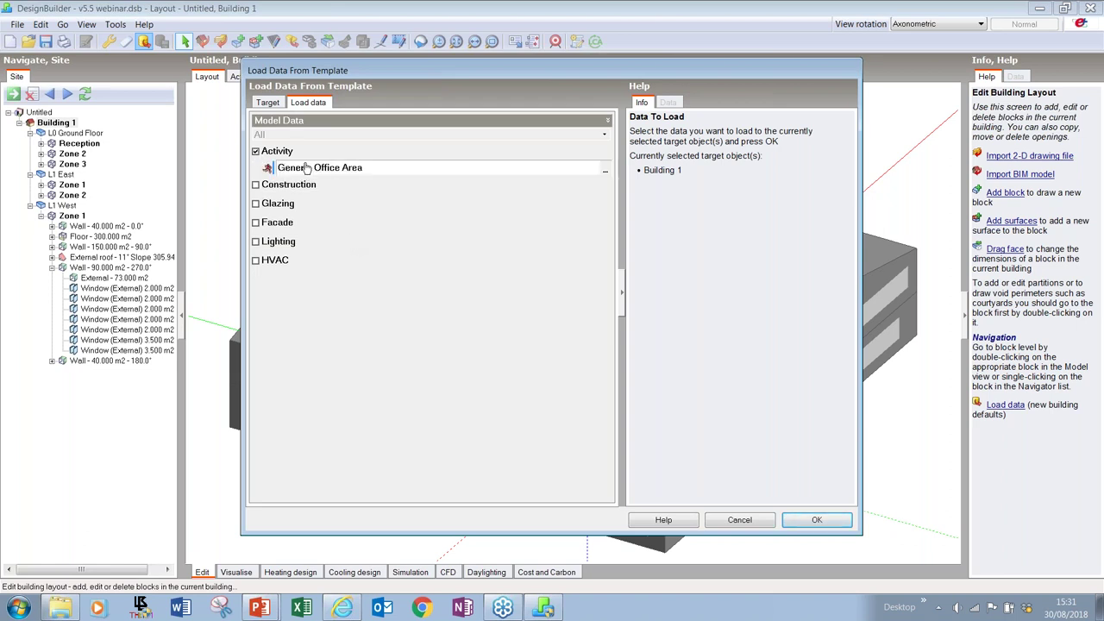
left_click(647, 197)
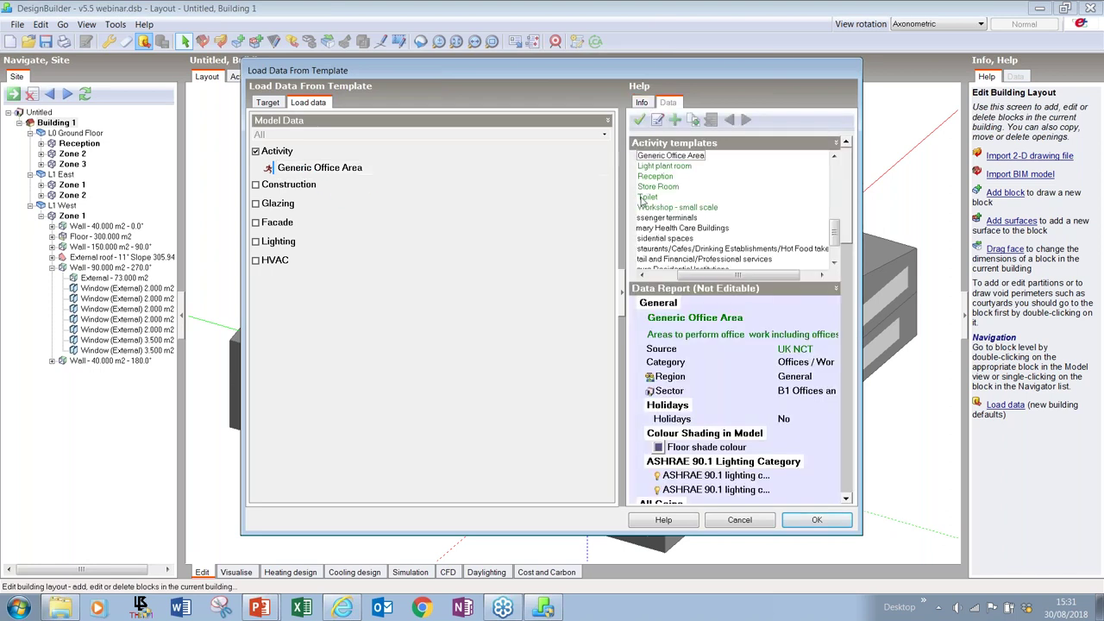
left_click(638, 121)
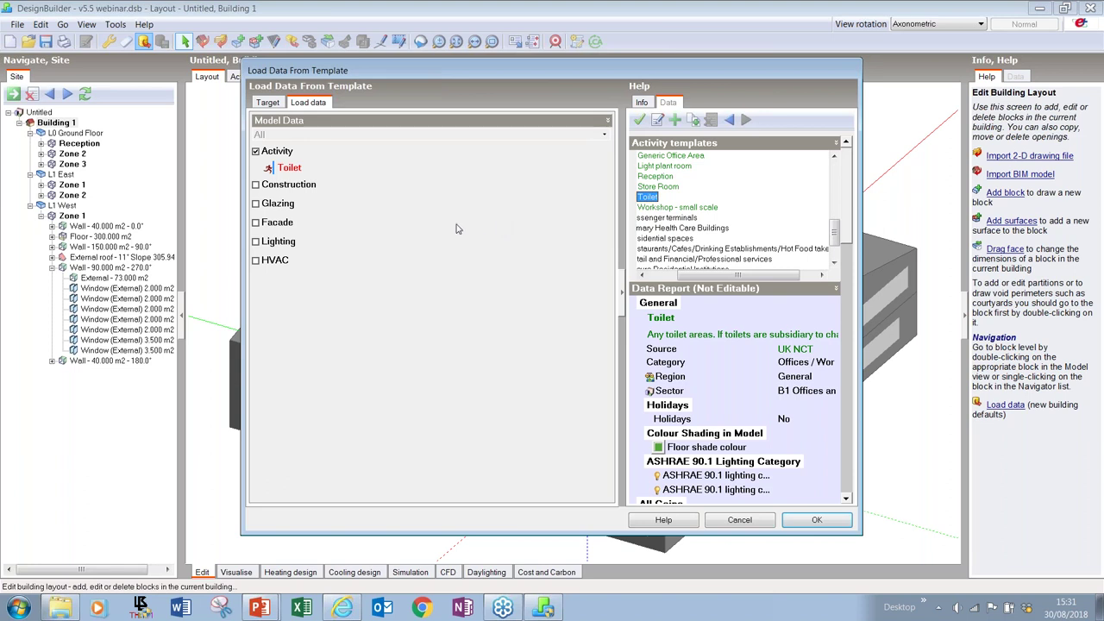
Include Lighting data in the load and choose the Fluorescent, compact (CFL) template.
left_click(256, 243)
left_click(304, 259)
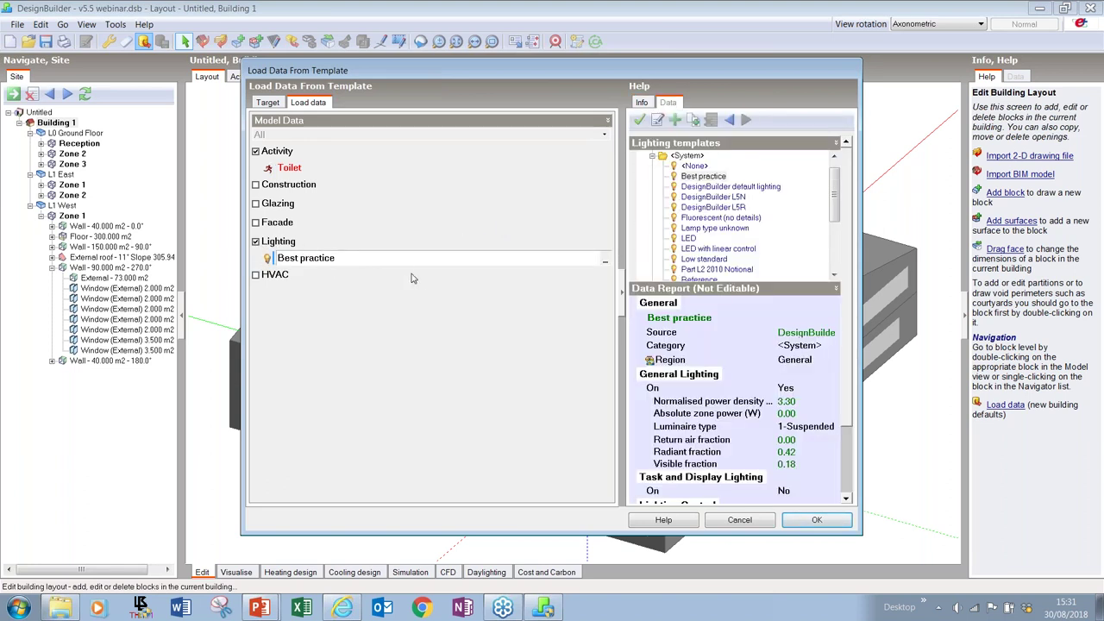
left_click(652, 156)
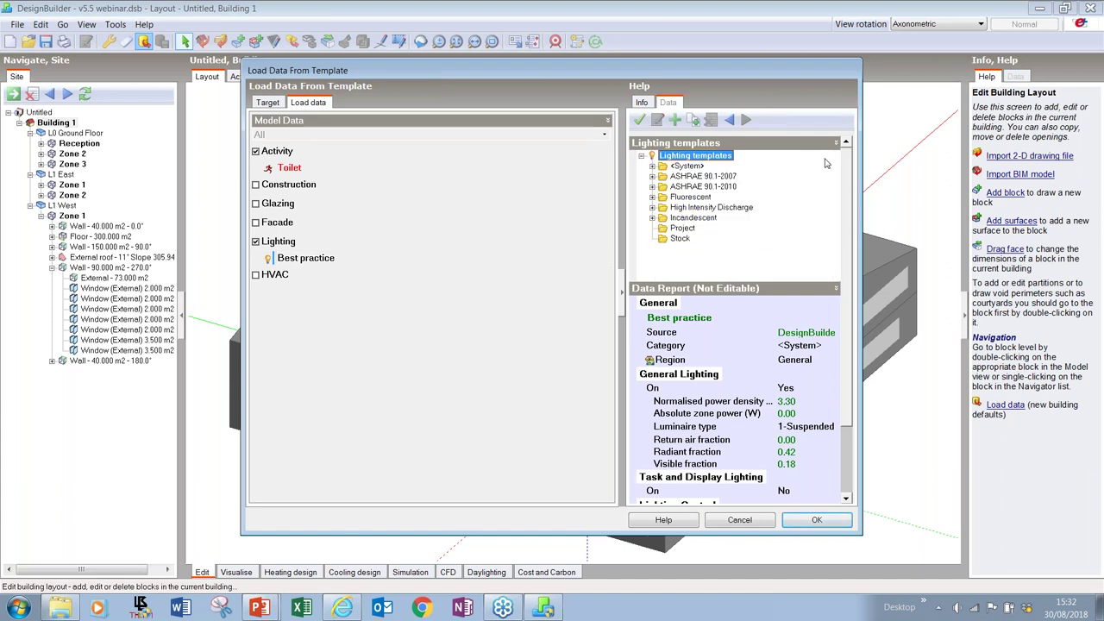
left_click(652, 196)
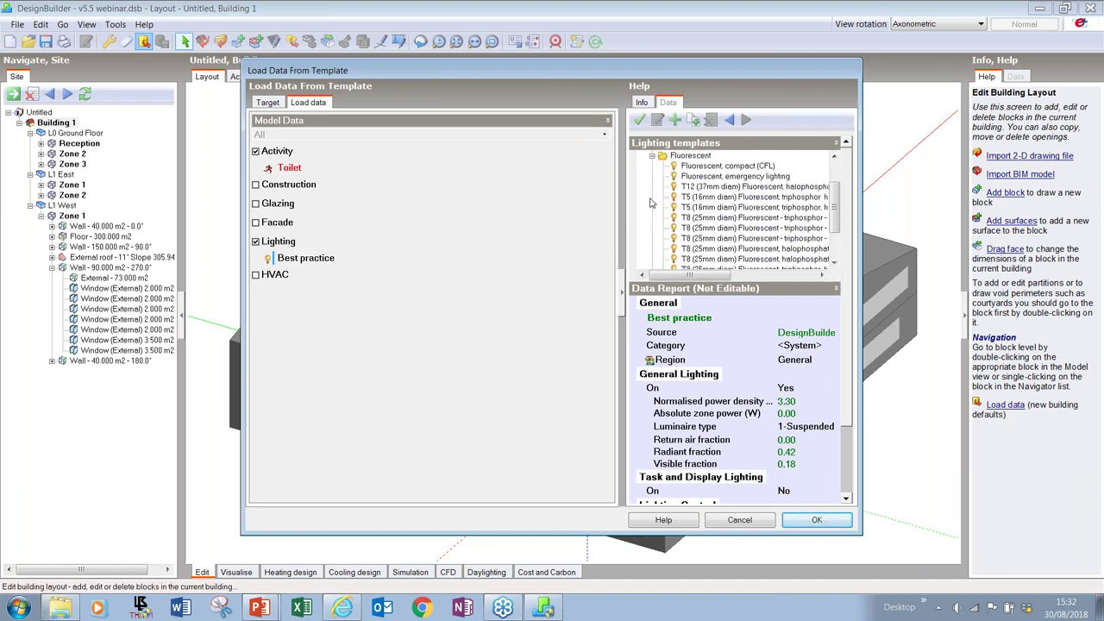
left_click(727, 166)
left_click(639, 120)
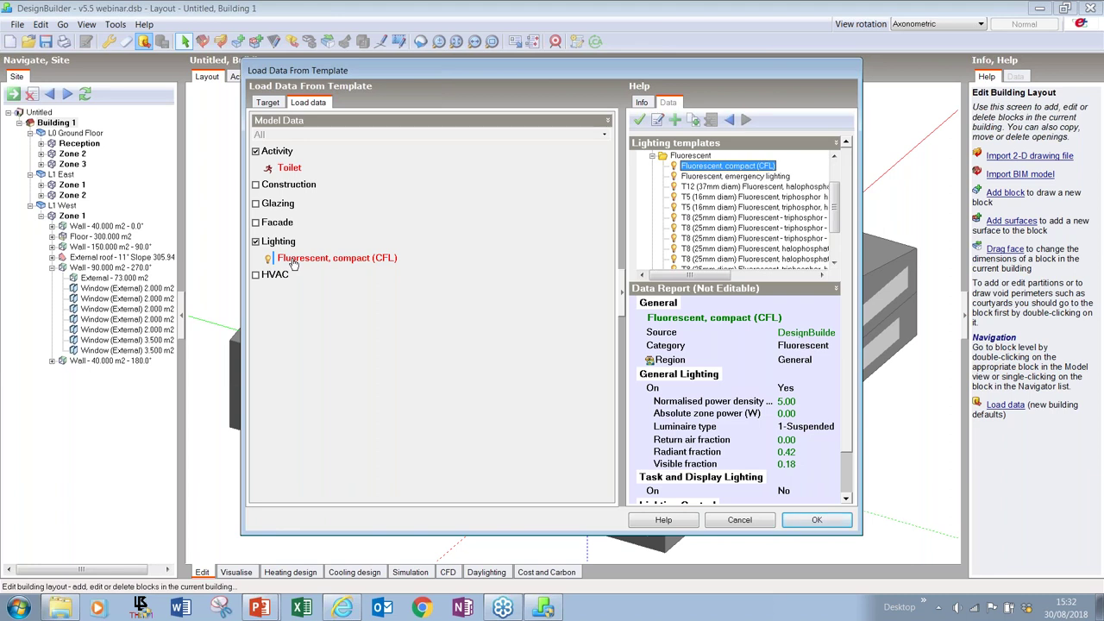
Replace Building 1 with Zone 1 of L1 East as the load target and load the template data.
left_click(267, 103)
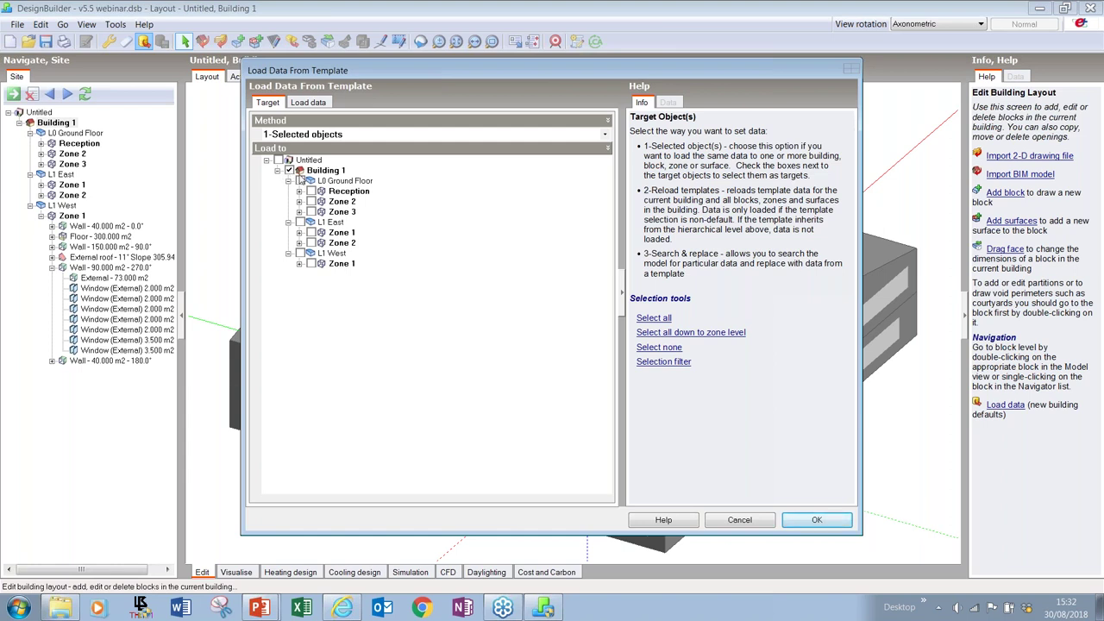
left_click(289, 171)
left_click(311, 232)
left_click(815, 521)
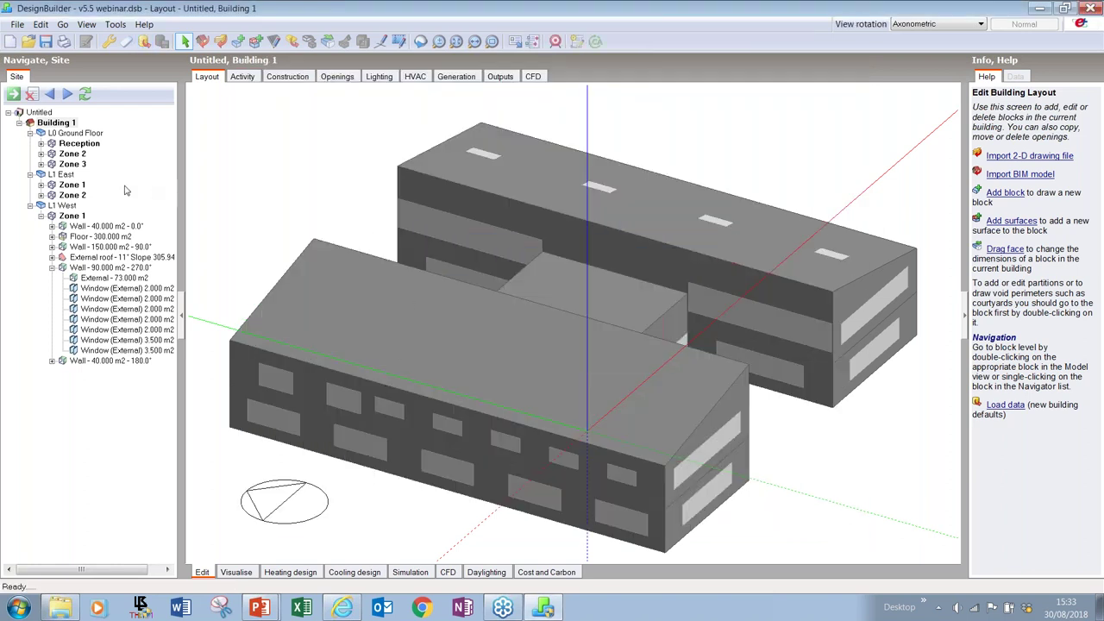
Compare the activity and lighting templates of the L1 East block with those of its Zone 1.
left_click(67, 175)
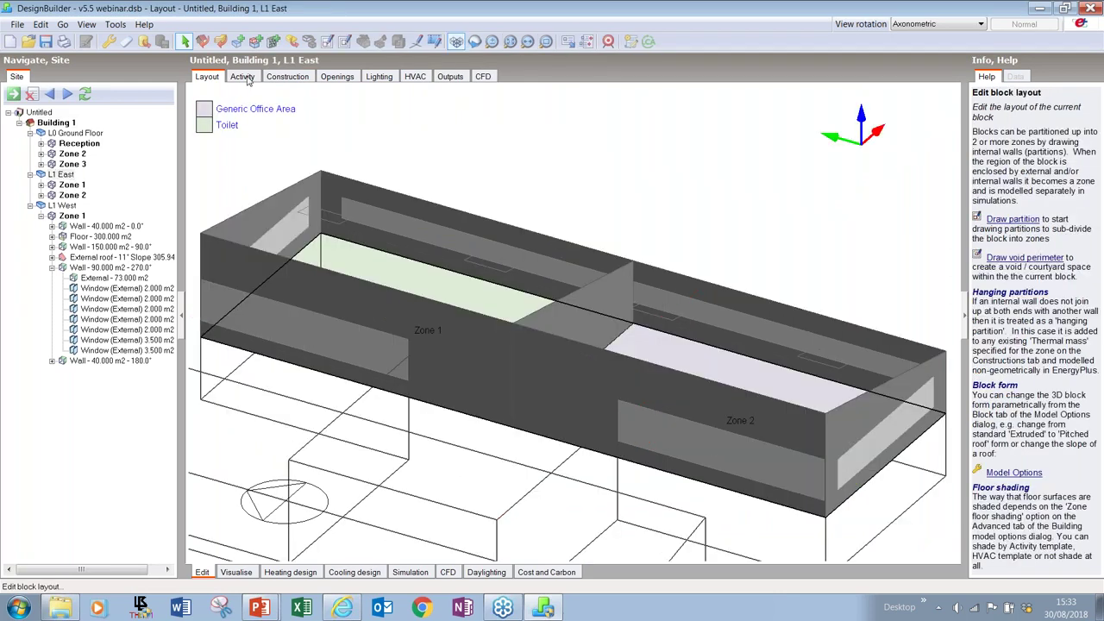
left_click(244, 76)
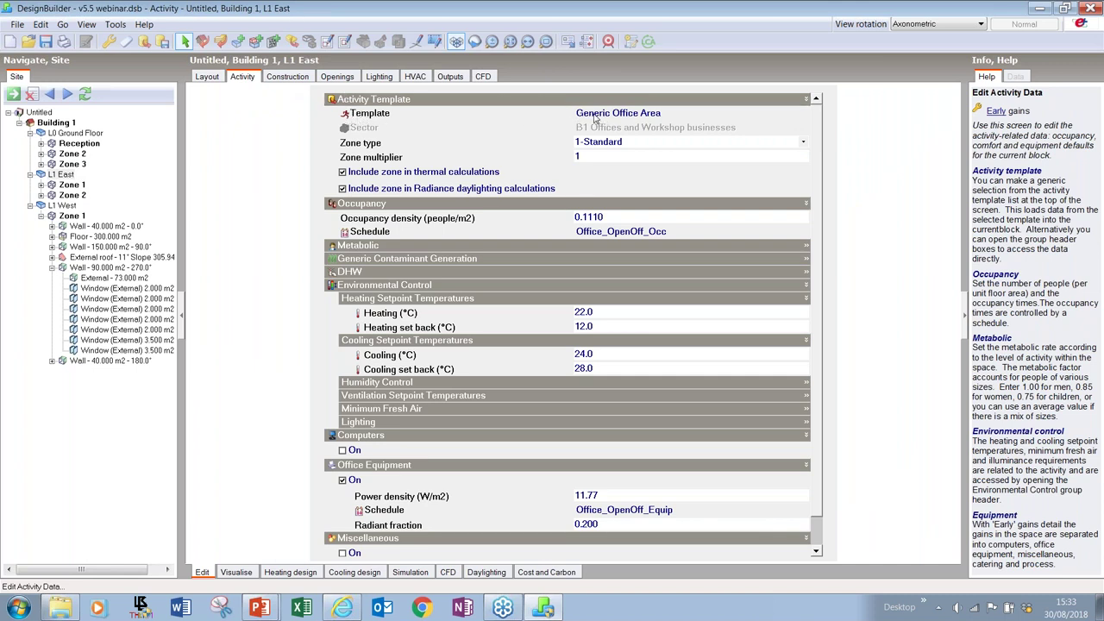
left_click(74, 185)
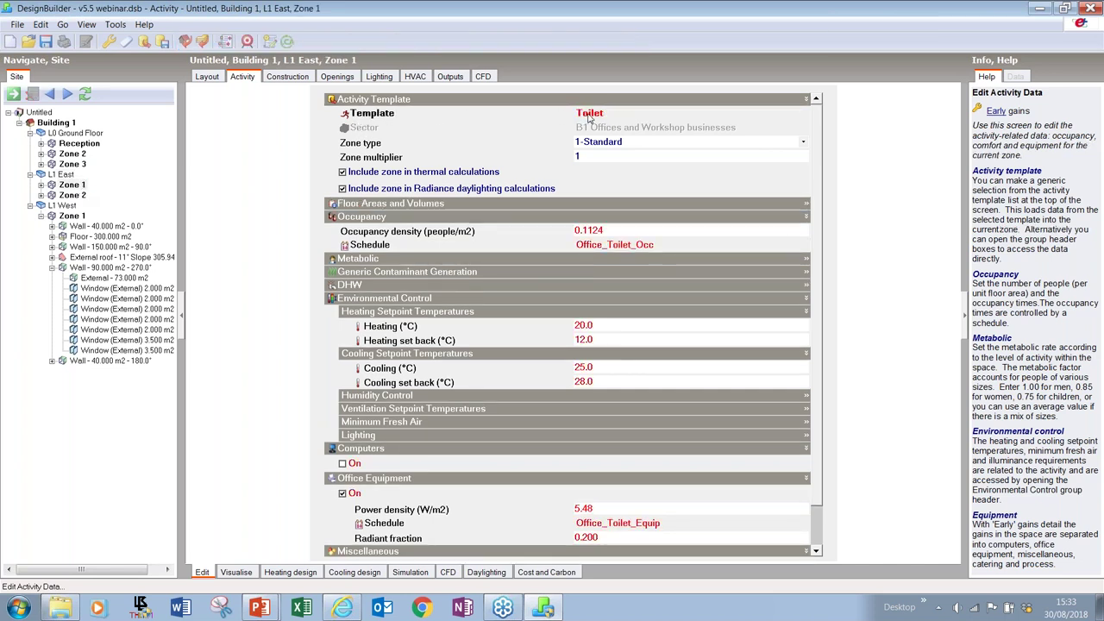
left_click(61, 174)
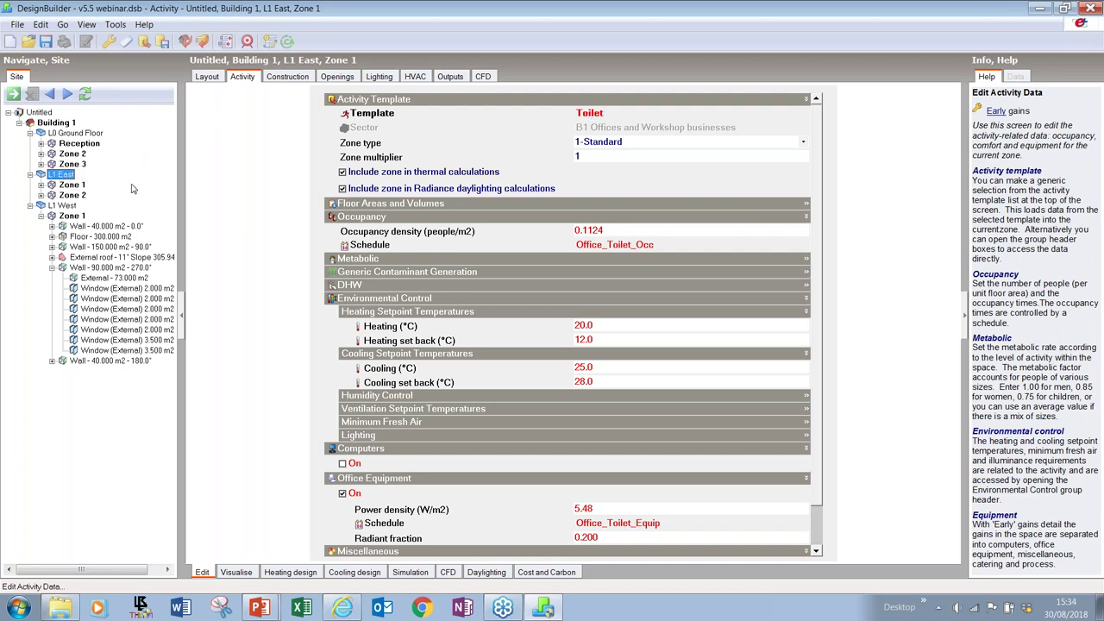
left_click(378, 76)
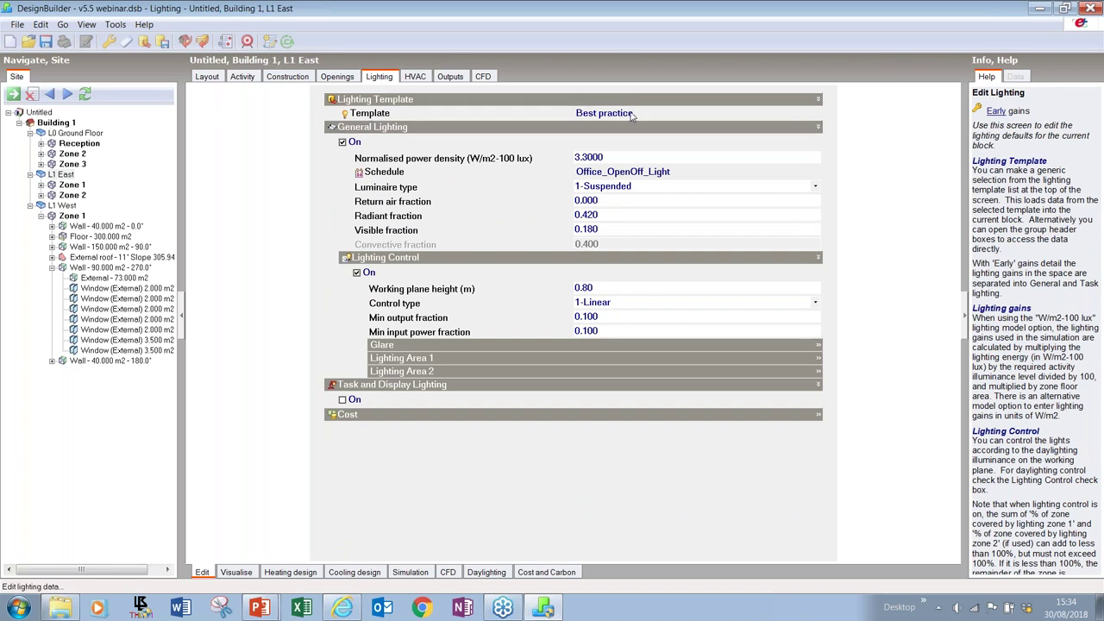
left_click(74, 186)
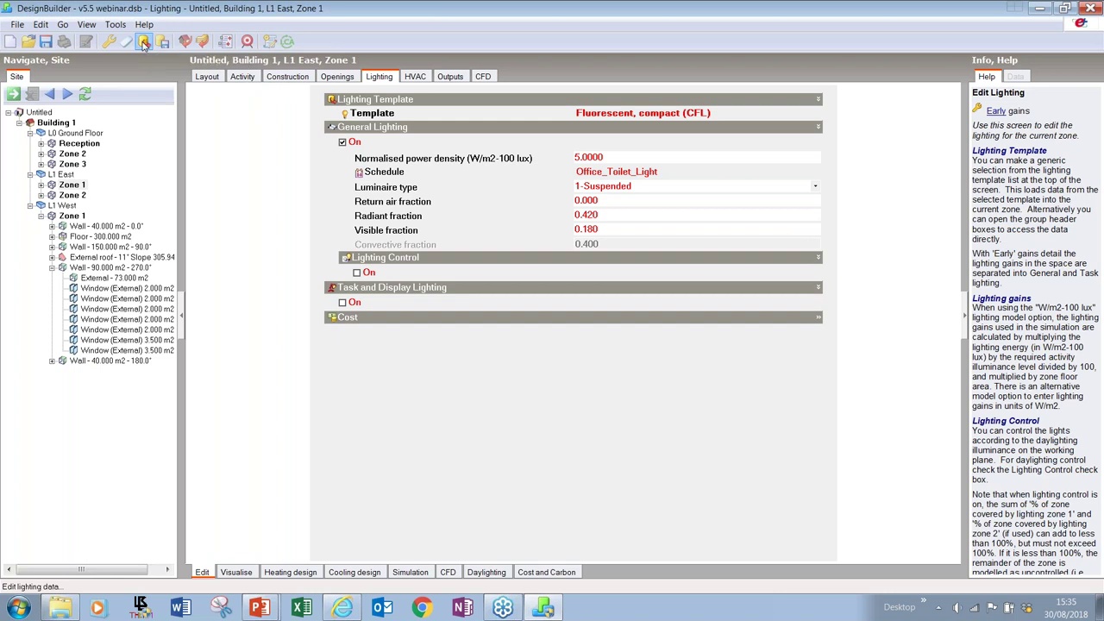
Start another template load that excludes Lighting and includes Glazing data with the "Double glazing, clear, 1m overhang" template.
left_click(144, 43)
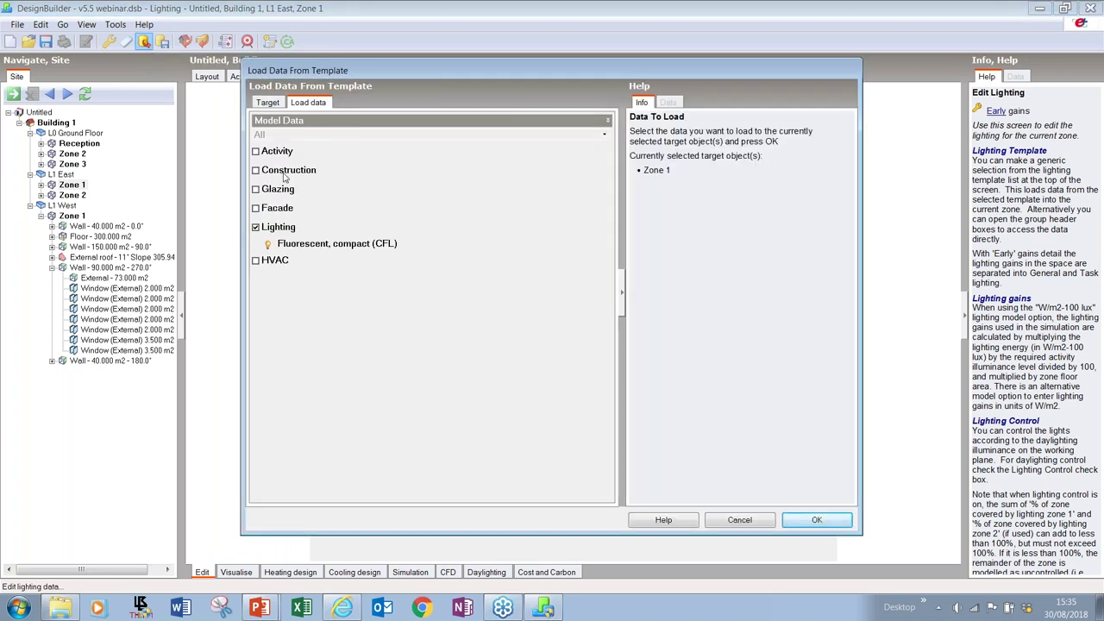
left_click(257, 226)
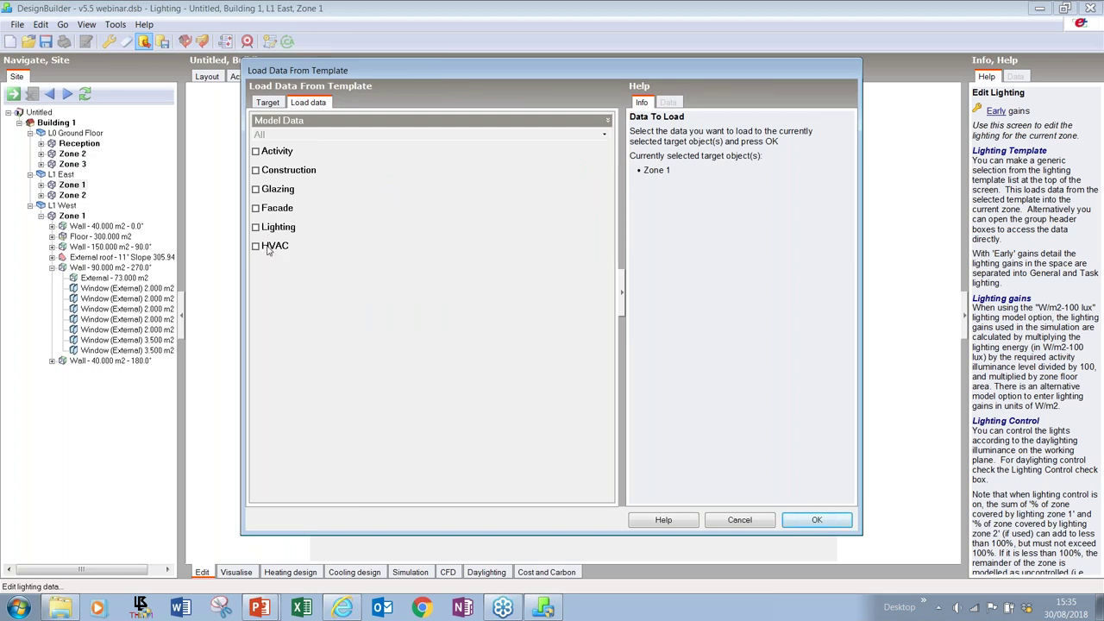
left_click(256, 190)
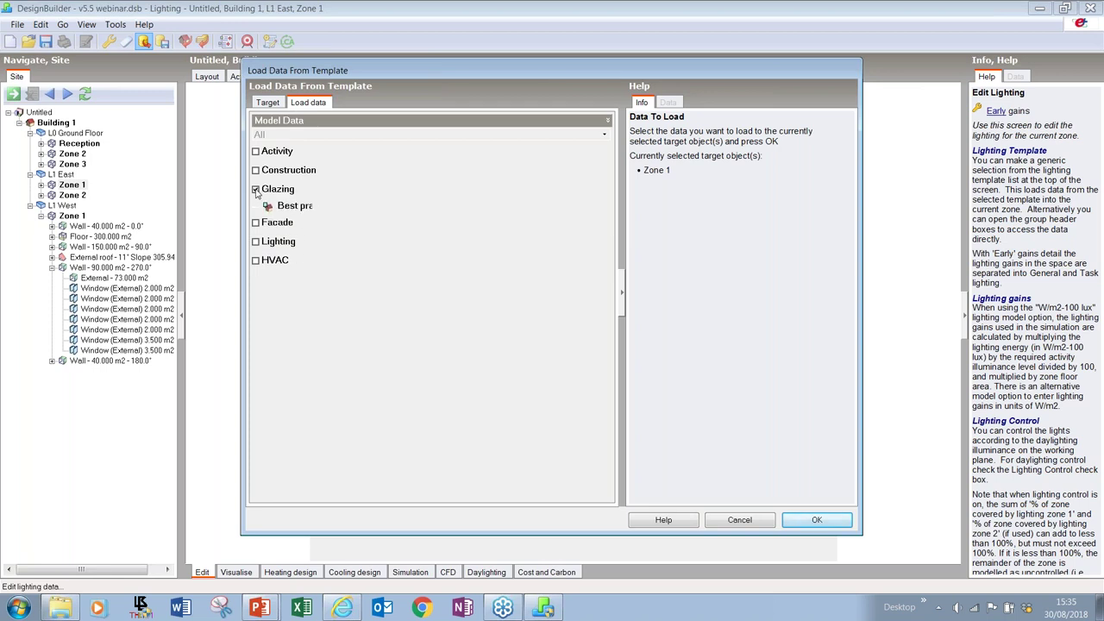
left_click(297, 206)
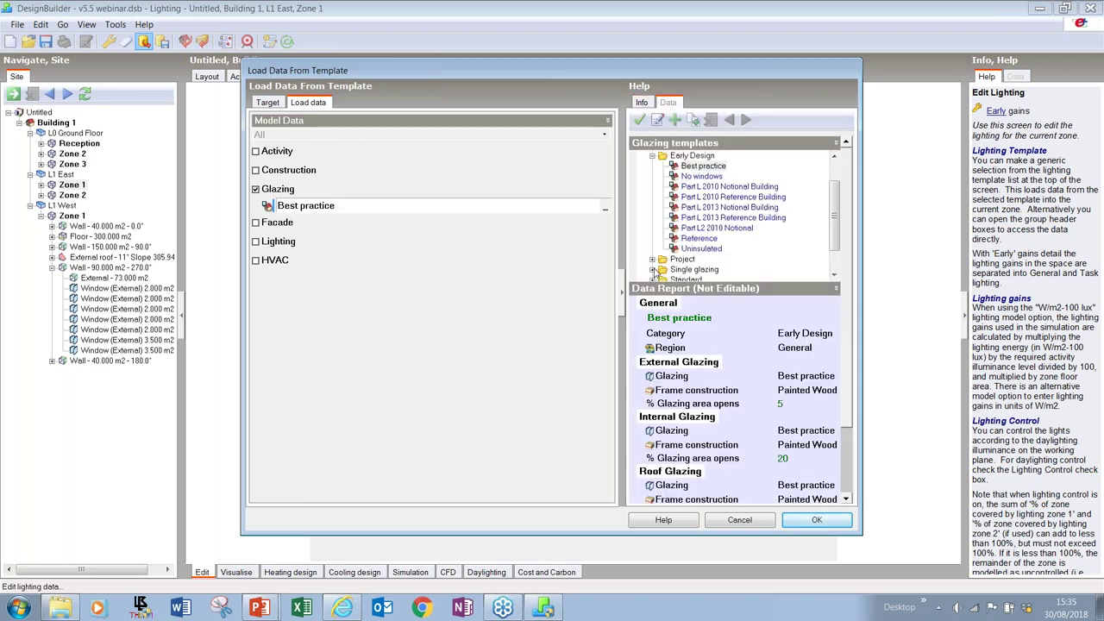
left_click(649, 158)
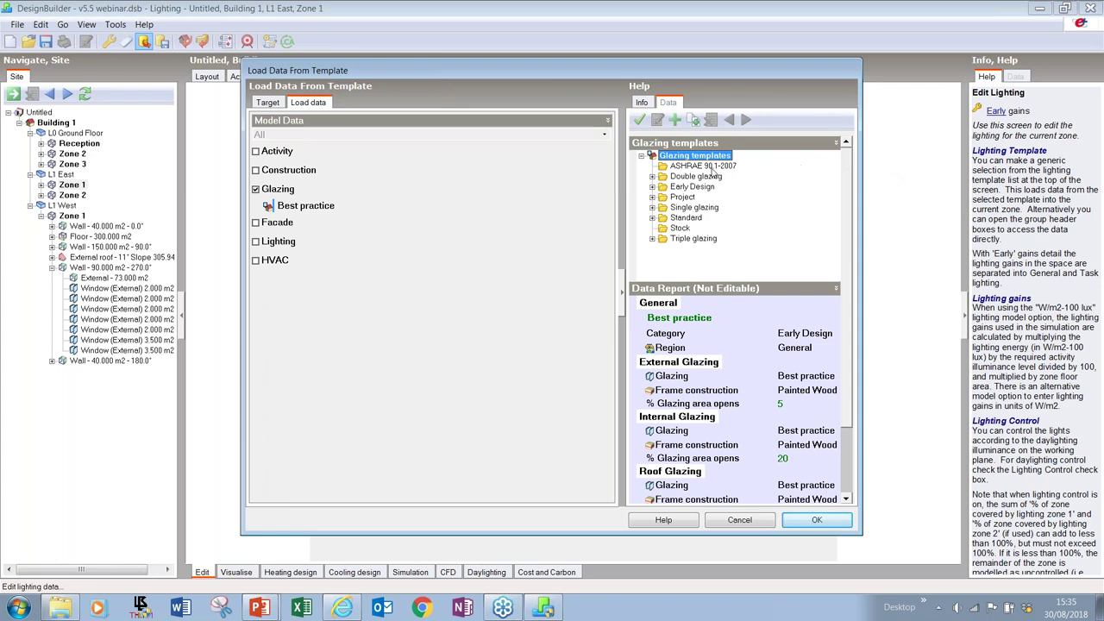
left_click(652, 176)
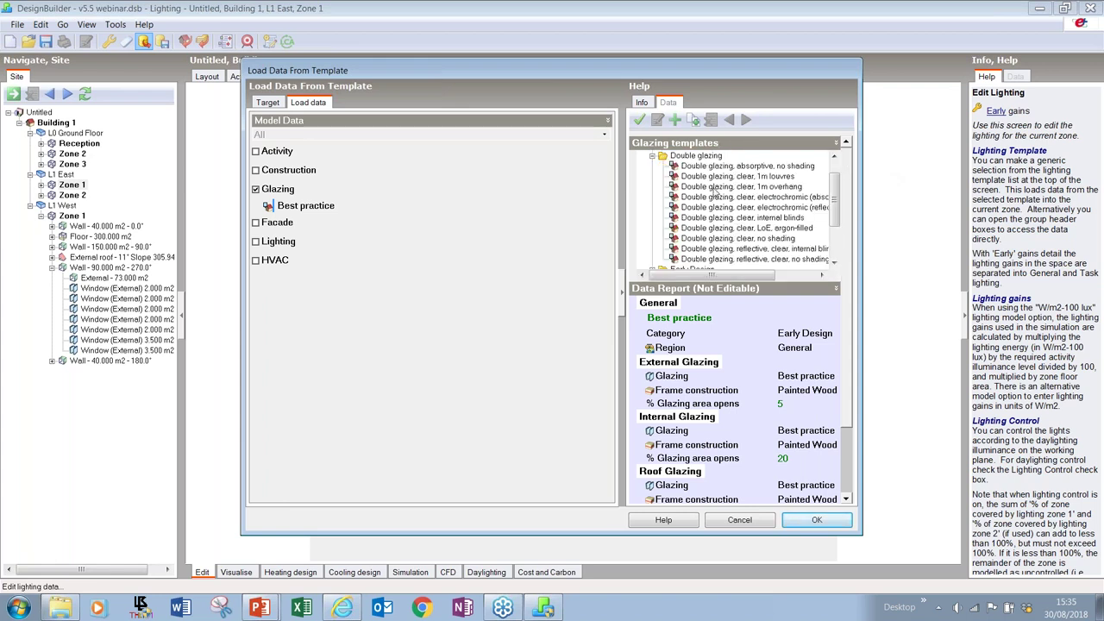
left_click(766, 187)
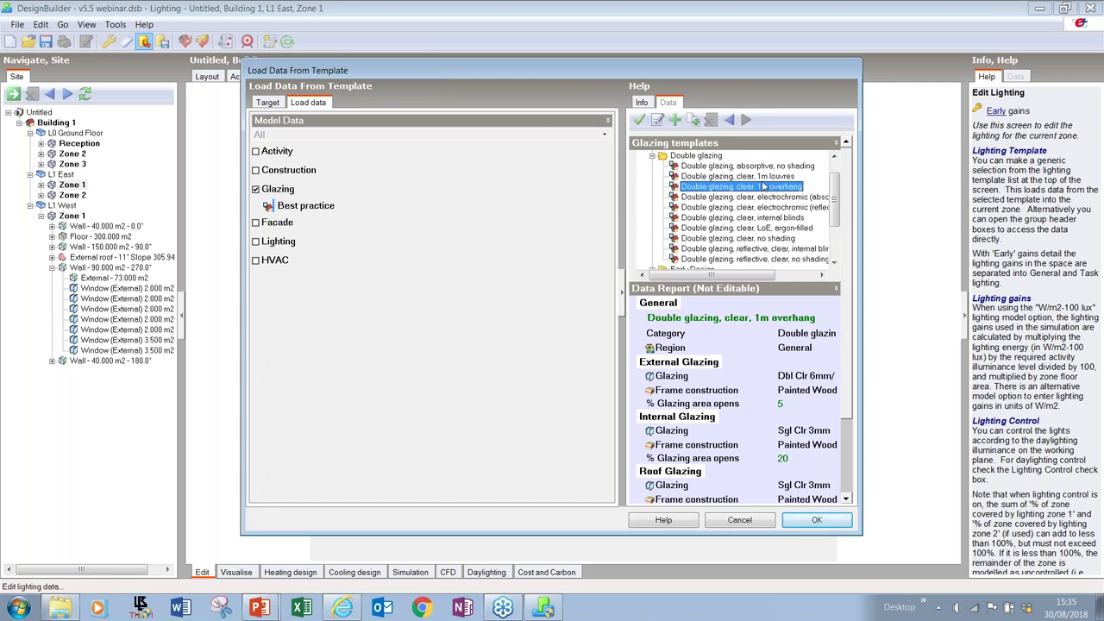
left_click(639, 121)
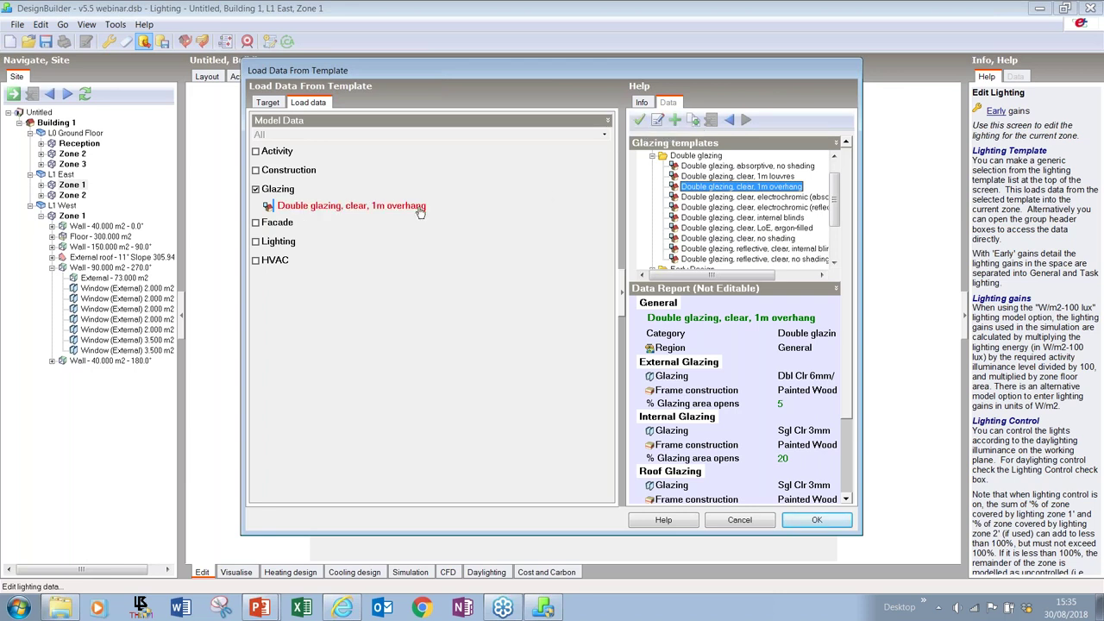
Deselect Zone 1 of L1 East, filter the targets to external openings with orientation 150 to 210° and slope 90°, and load the glazing template.
left_click(267, 103)
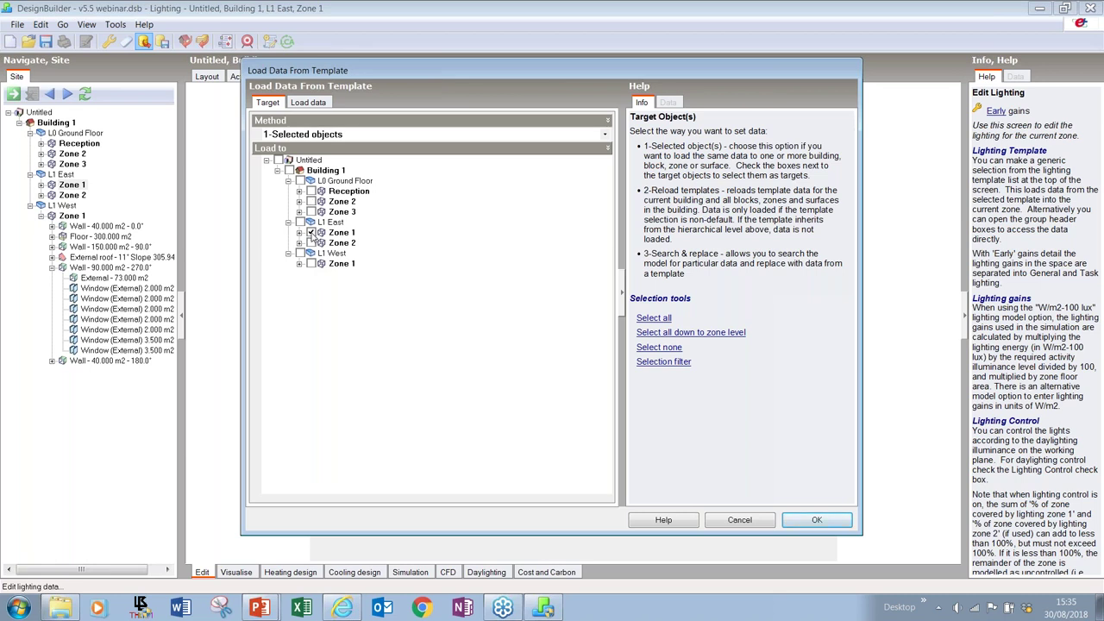
left_click(313, 233)
left_click(658, 363)
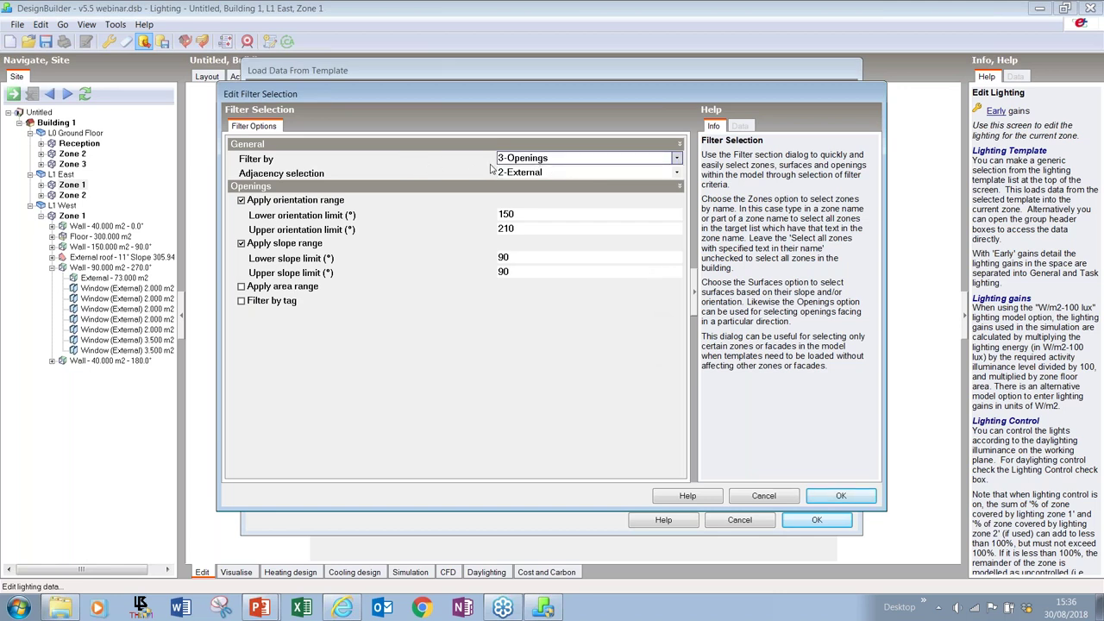
left_click(522, 161)
left_click(522, 163)
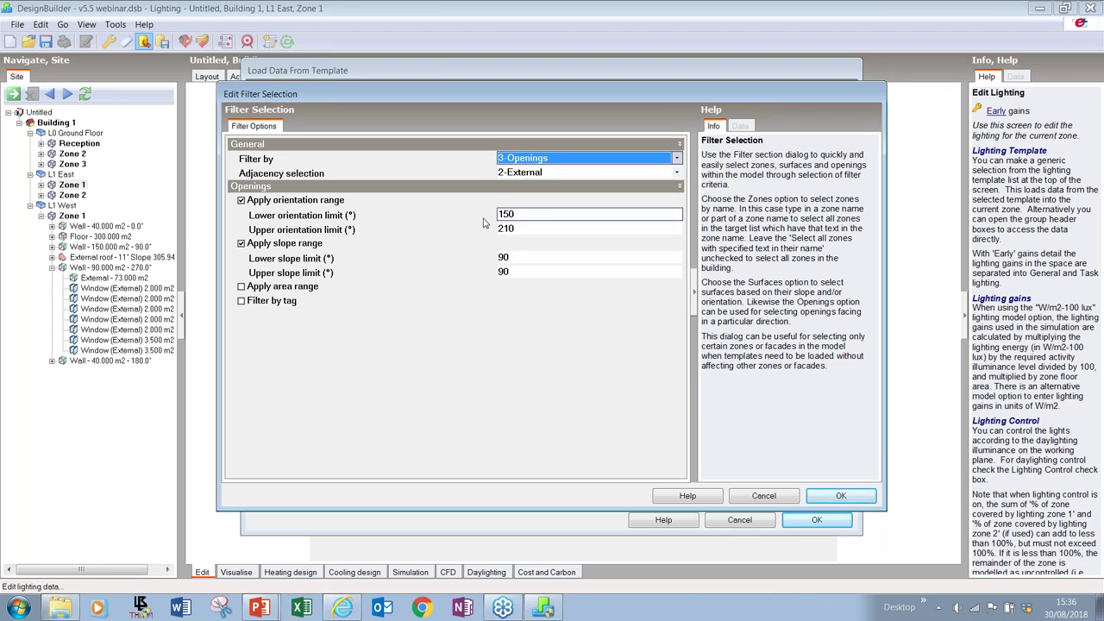
left_click(522, 214)
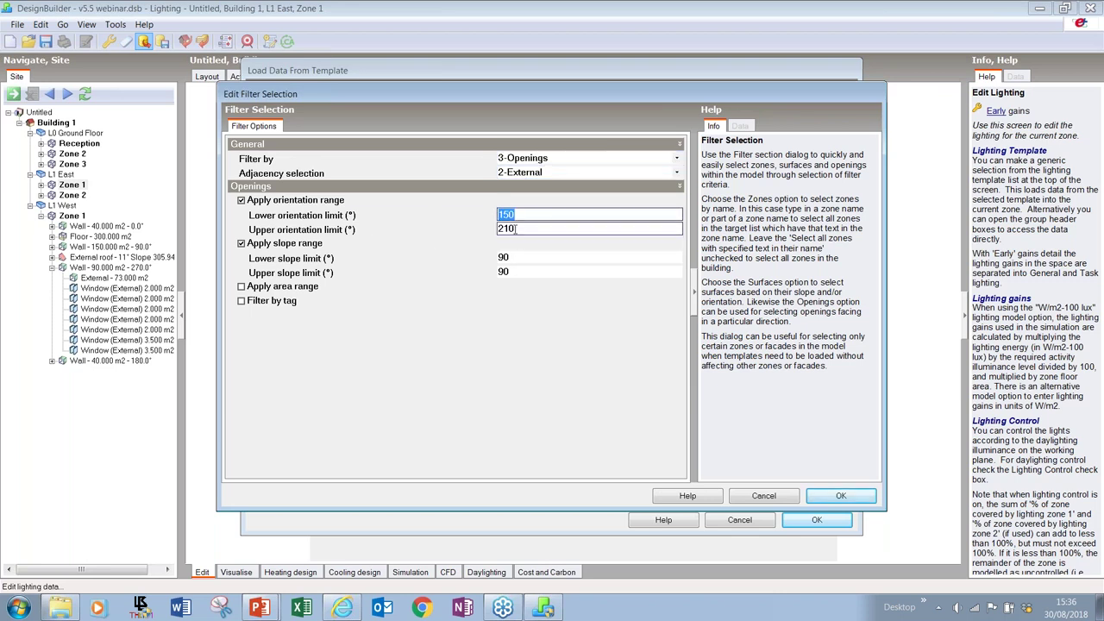
left_click(516, 229)
left_click(835, 498)
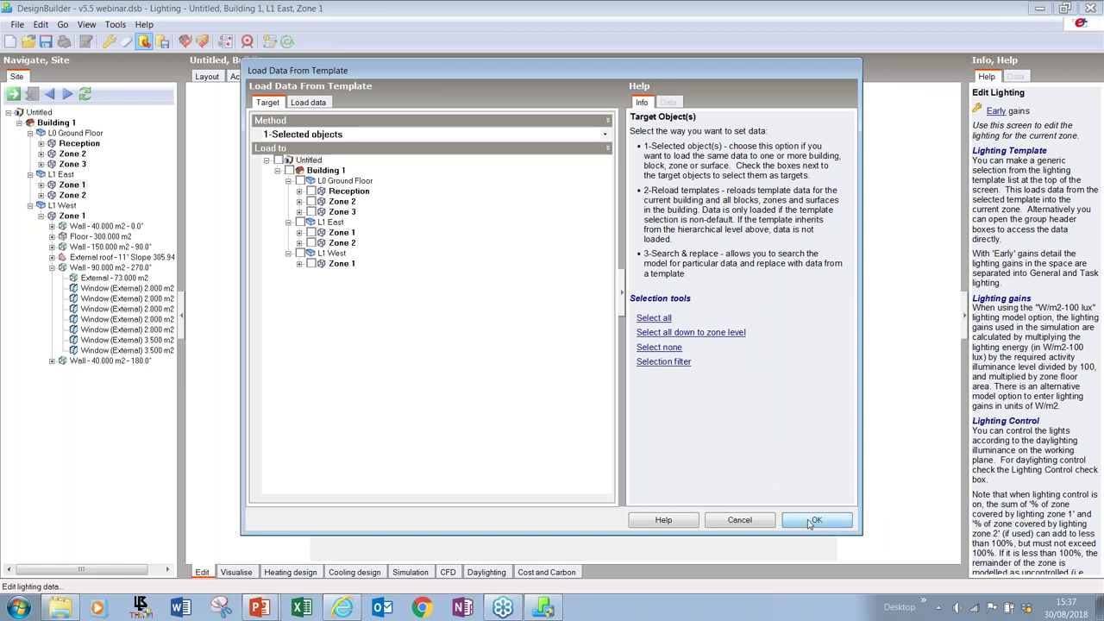
left_click(814, 520)
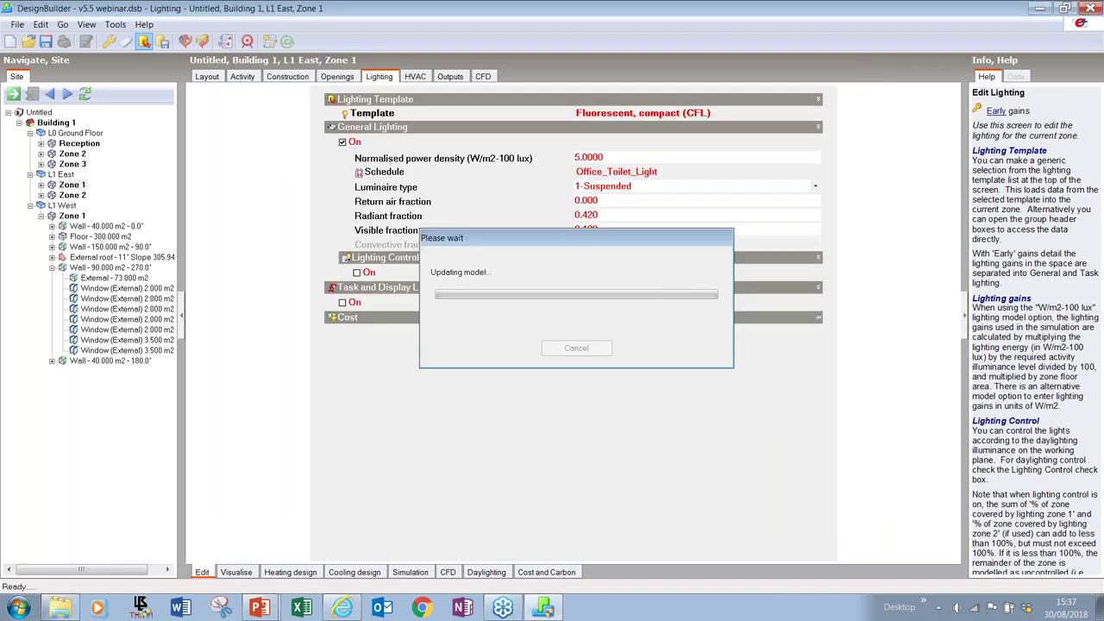
Examine the window overhangs on the model's facades, first in the zone layout and in the whole Building 1 layout.
left_click(207, 77)
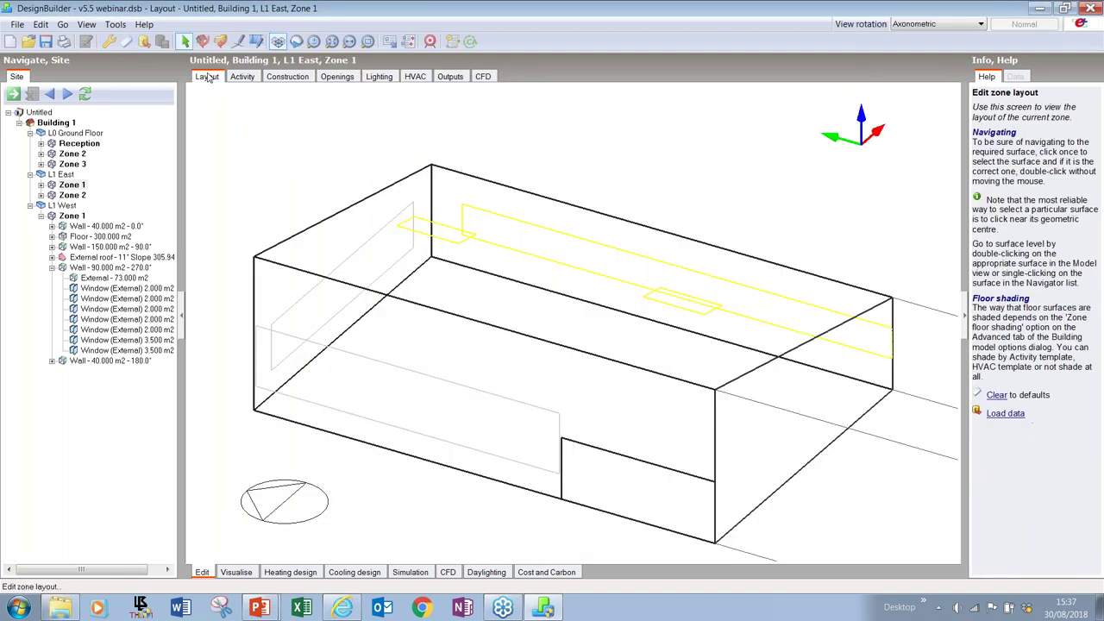
left_click(60, 125)
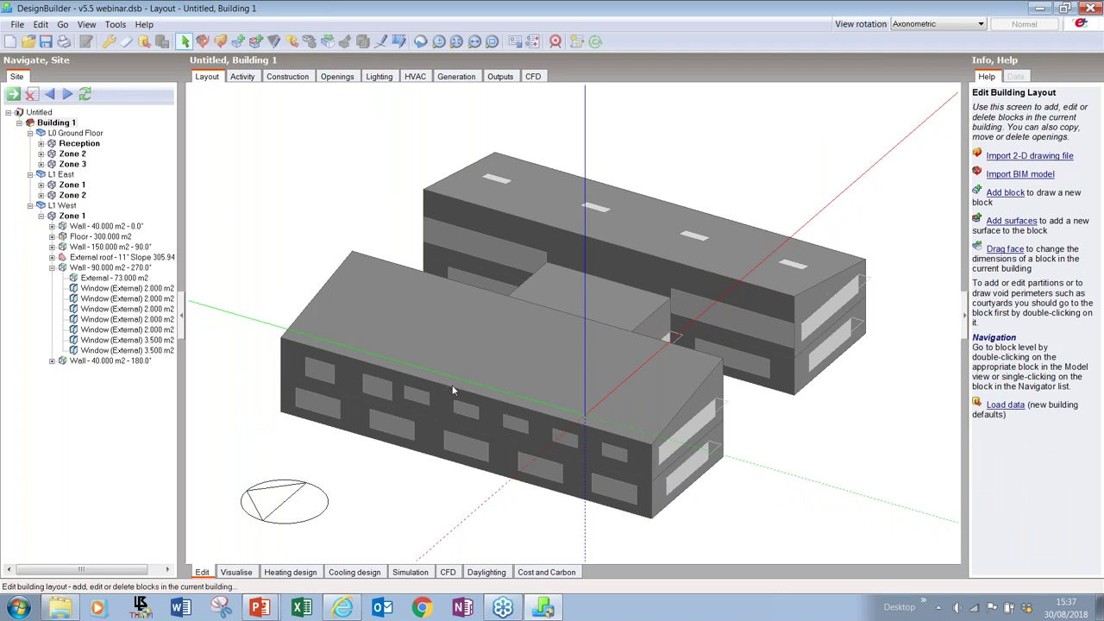
left_click(576, 402)
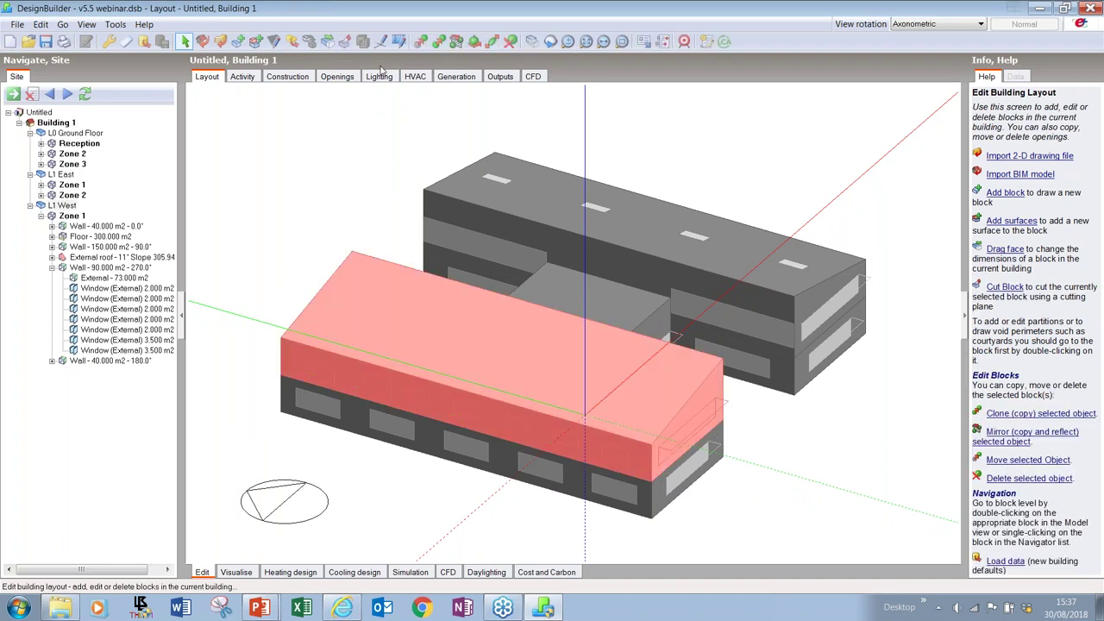
left_click(367, 85)
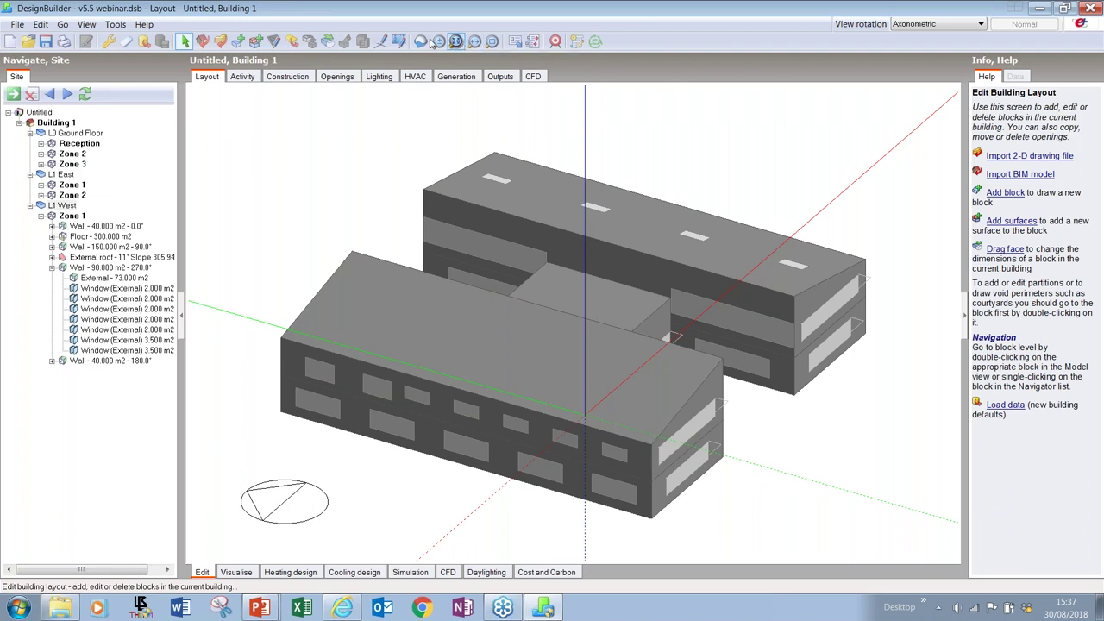
left_click(420, 42)
left_click_drag(683, 301, 685, 325)
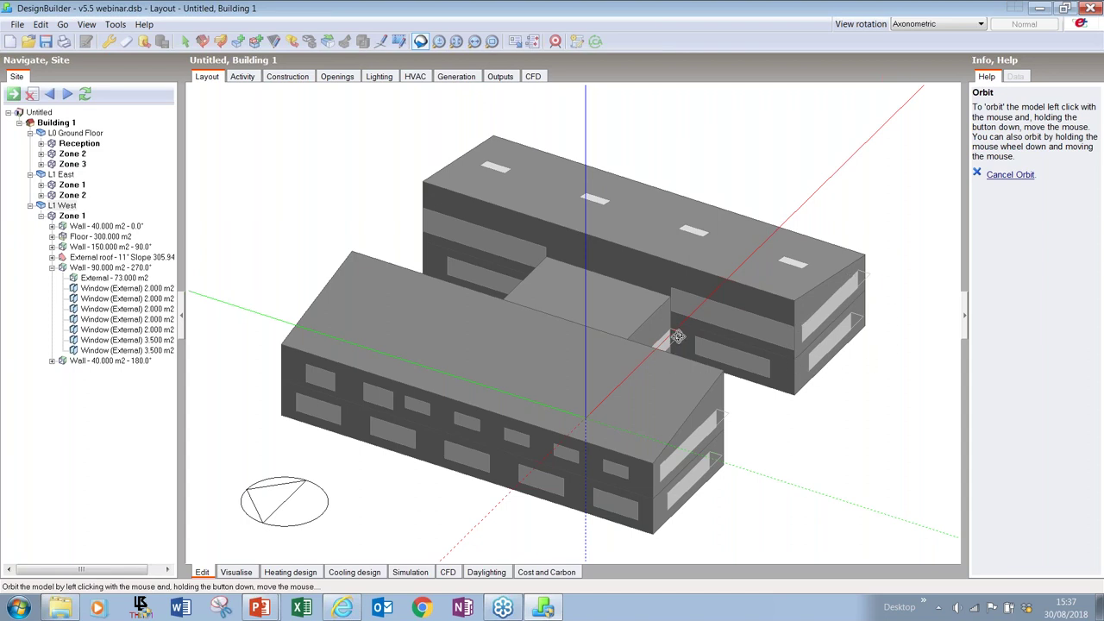
scroll(676, 351, "up", 5)
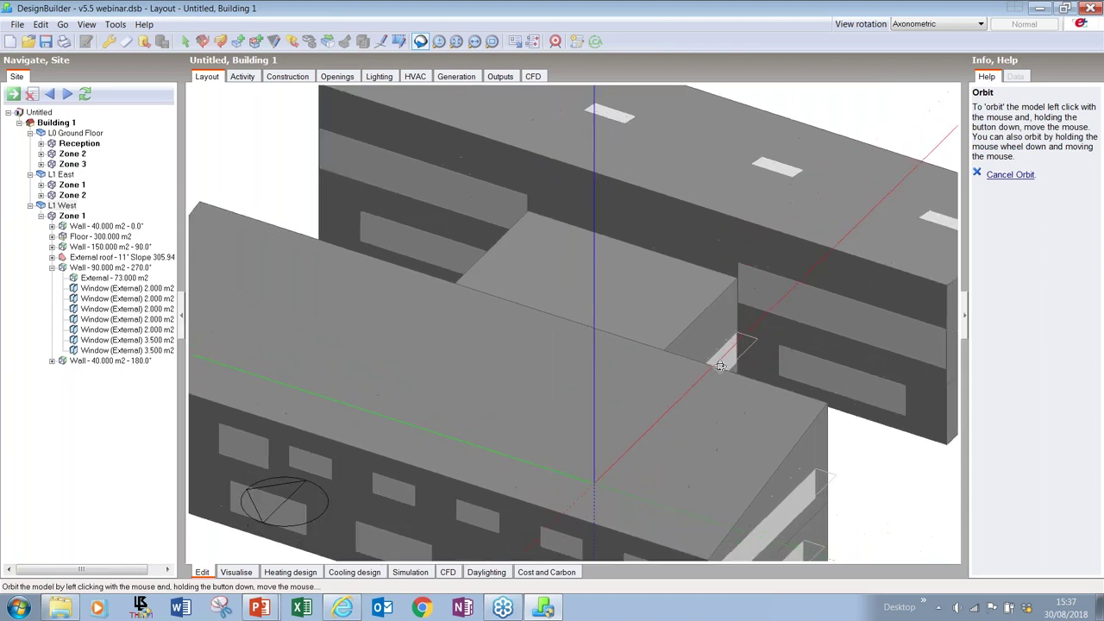
left_click_drag(762, 382, 725, 409)
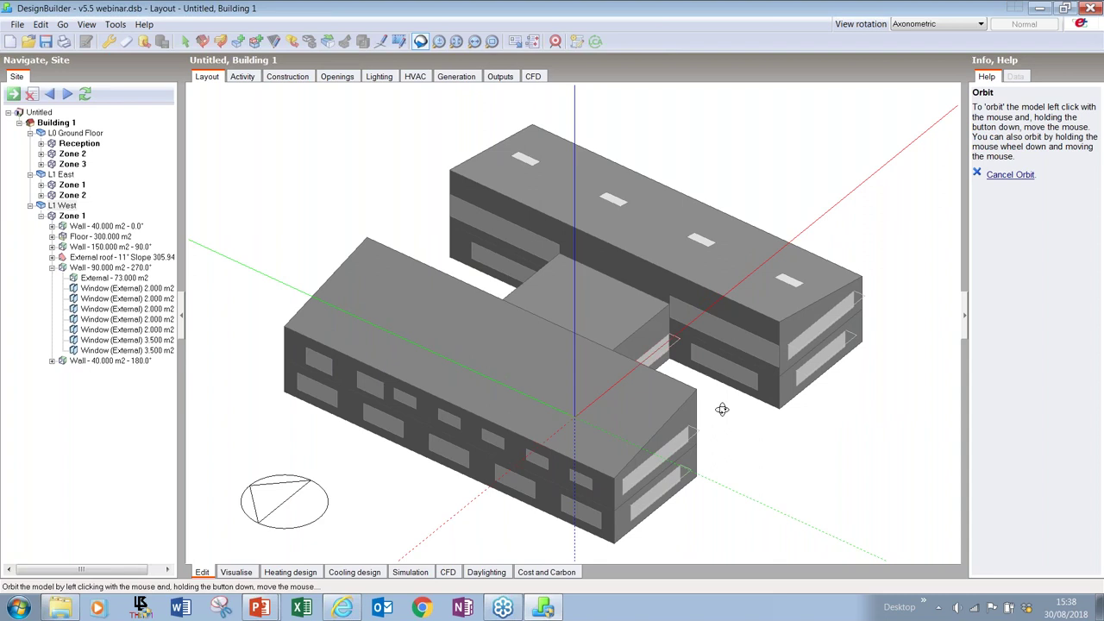
Save the model, switch to the PowerPoint slide show and advance to the Data Visualisation slide.
left_click(46, 40)
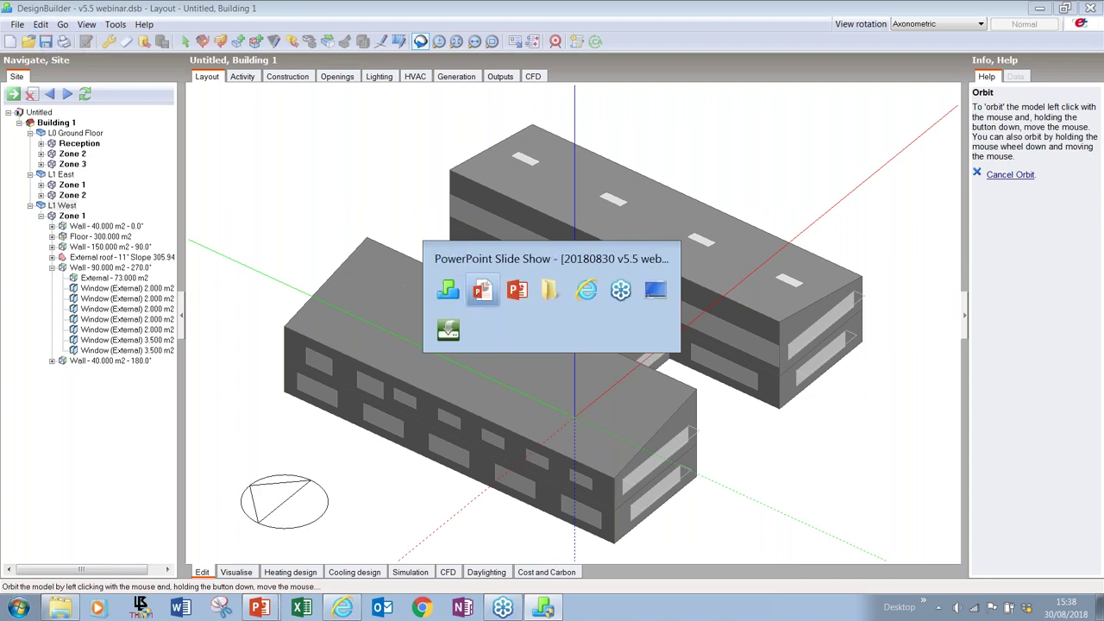
key("alt+Tab")
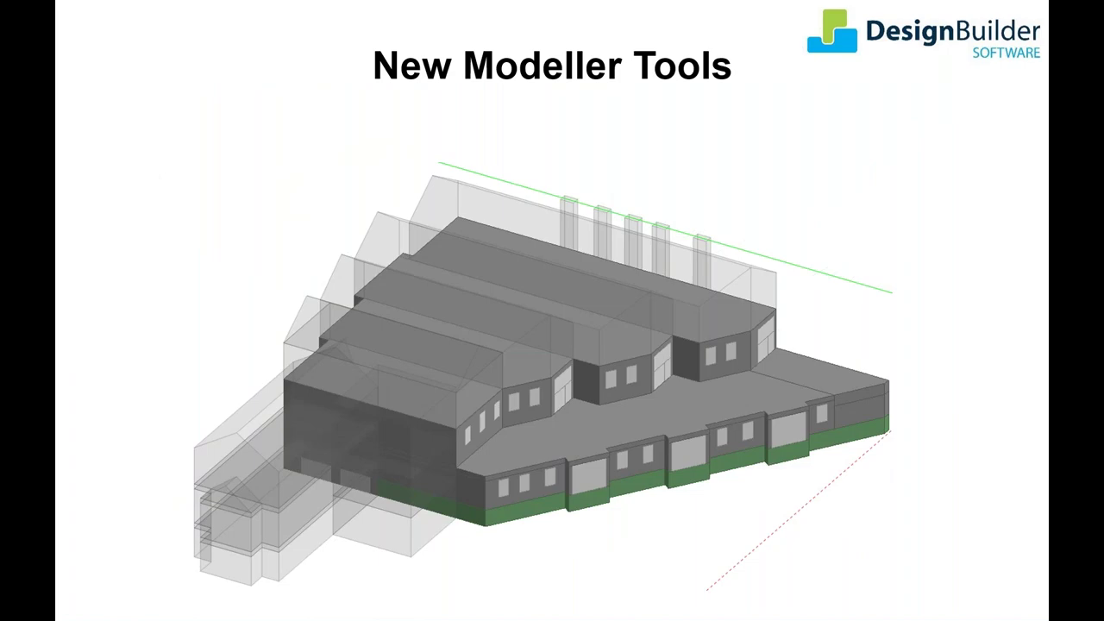
key("Right")
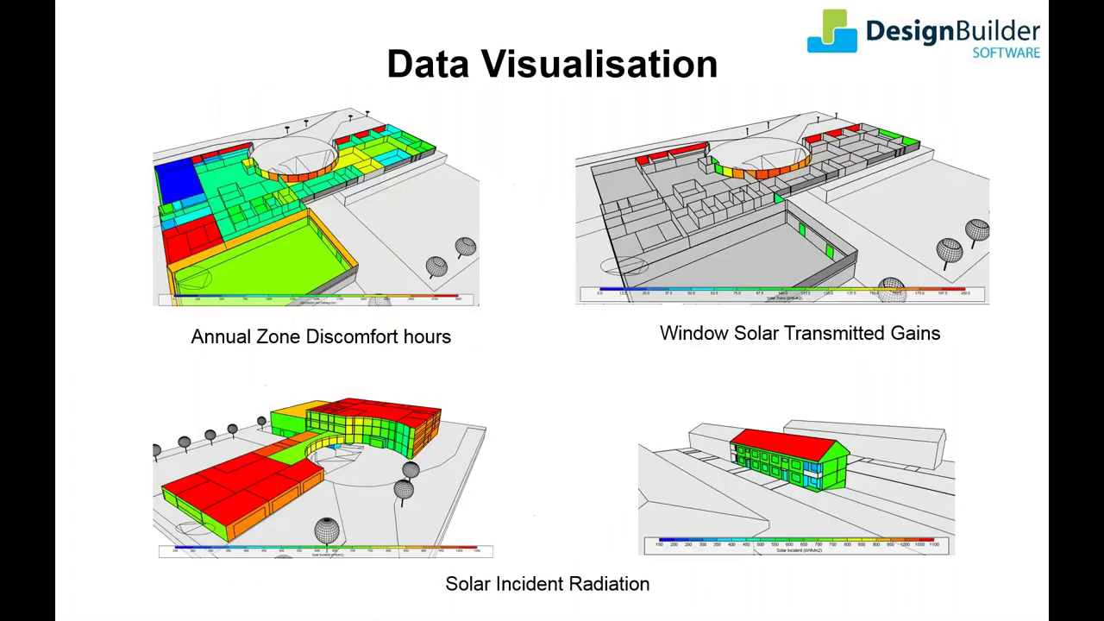
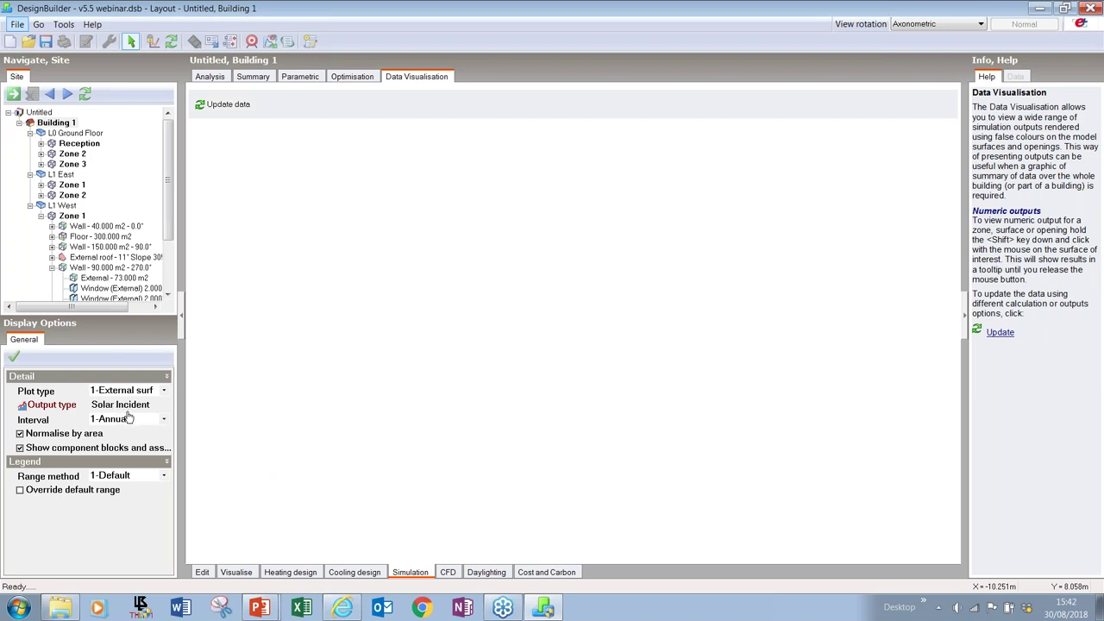
Update the data visualisation, applying the recommended settings and running the simulation from 1 Jan to 31 Dec with monthly and annual output.
left_click(125, 419)
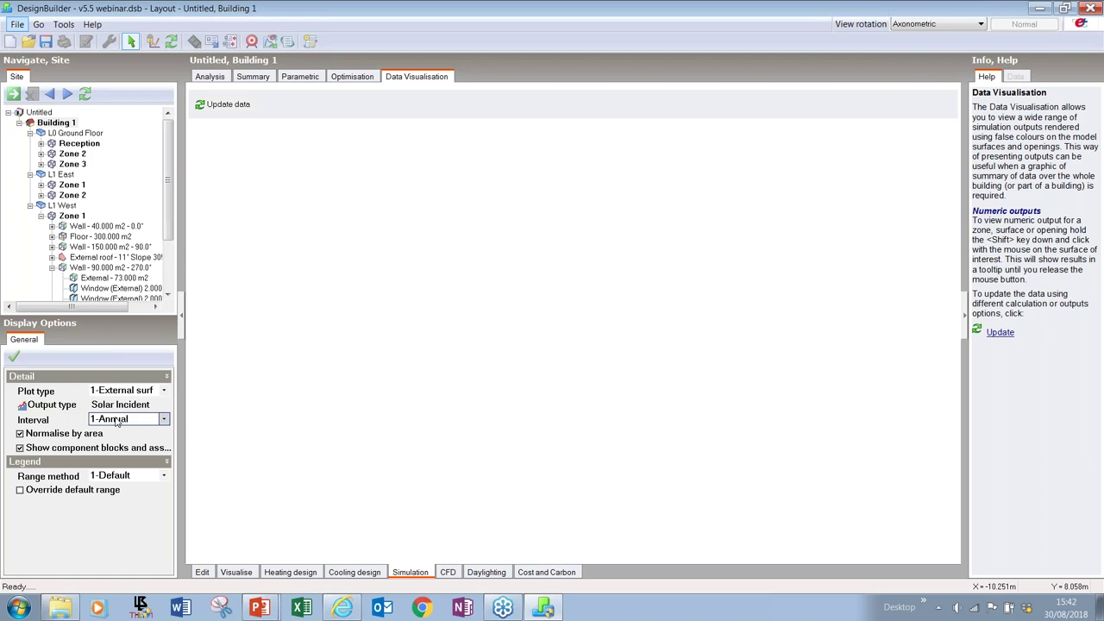
left_click(220, 105)
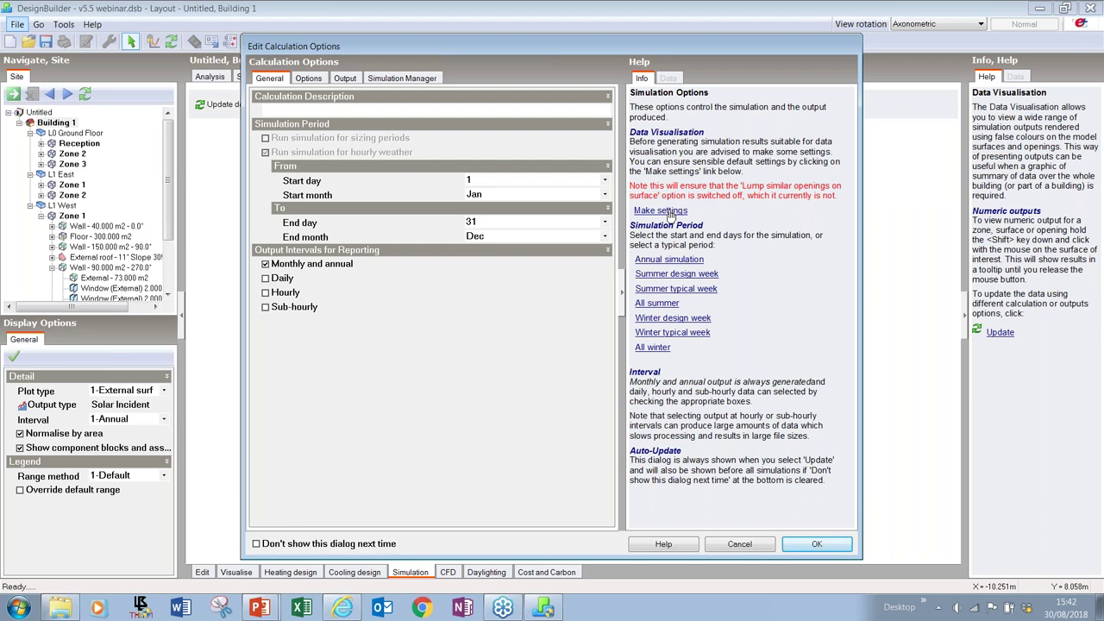
left_click(670, 212)
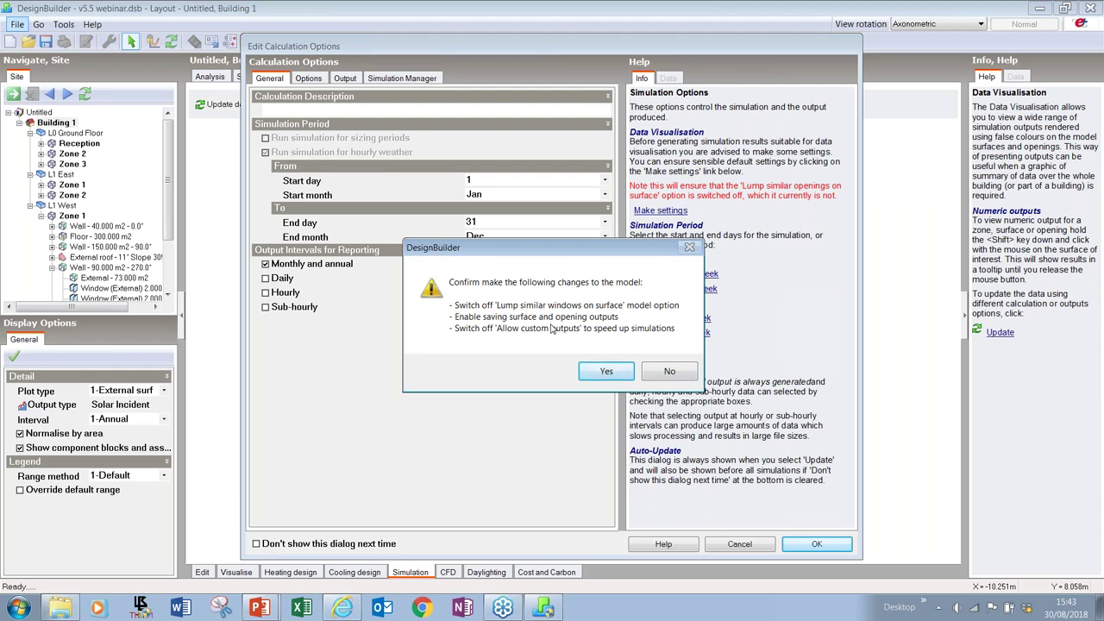
left_click(610, 374)
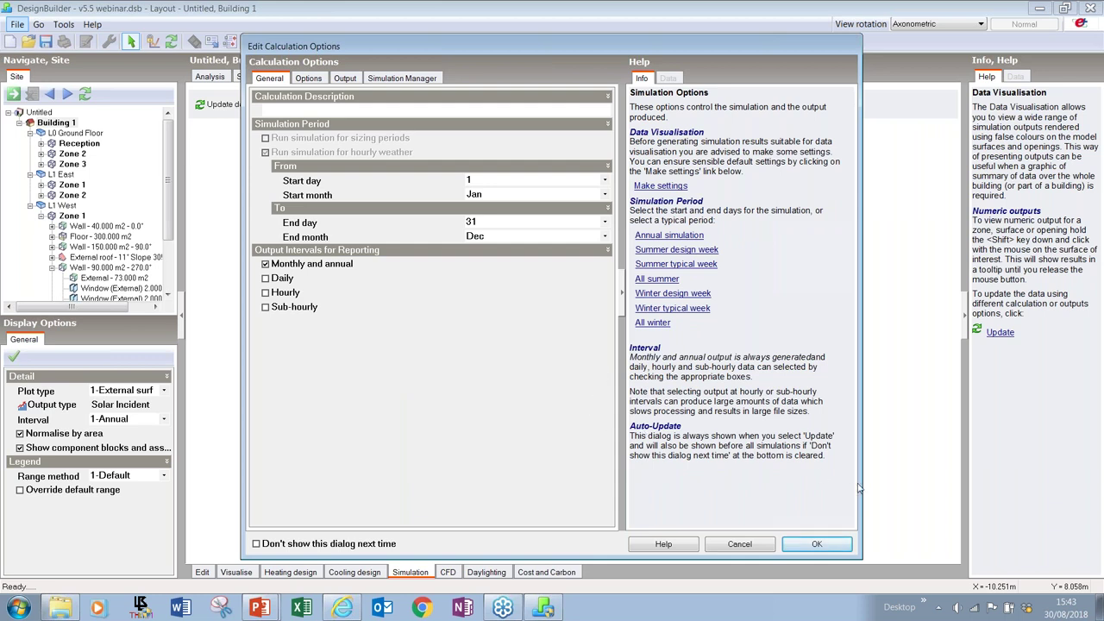
left_click(816, 544)
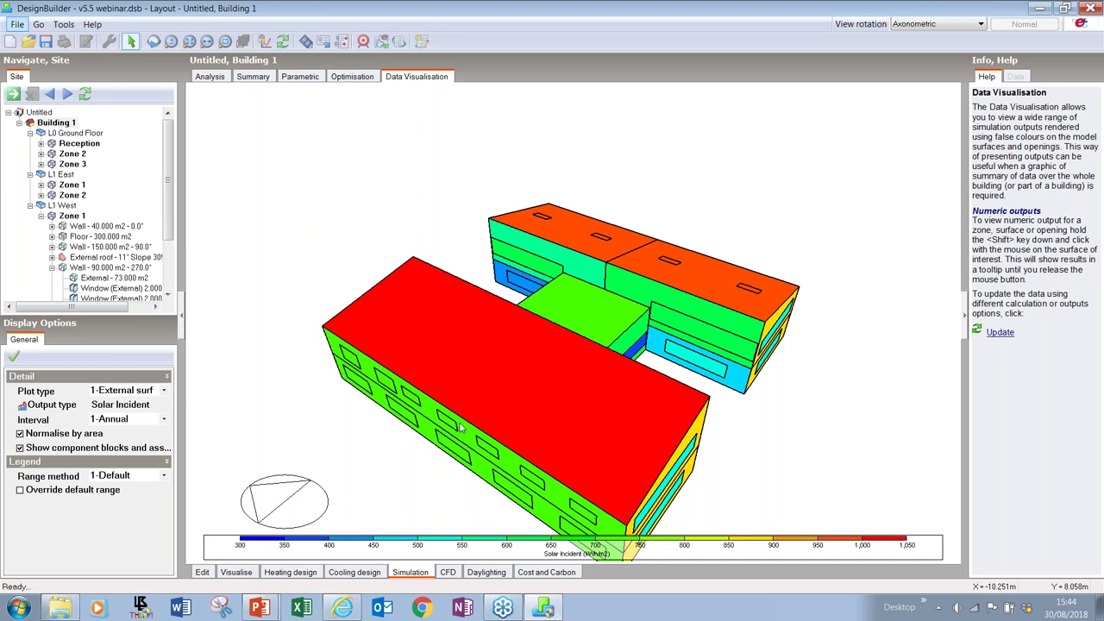
Change the visualisation's plot type to Internal surfaces and review the available internal output types without changing the selection.
scroll(655, 318, "down", 3)
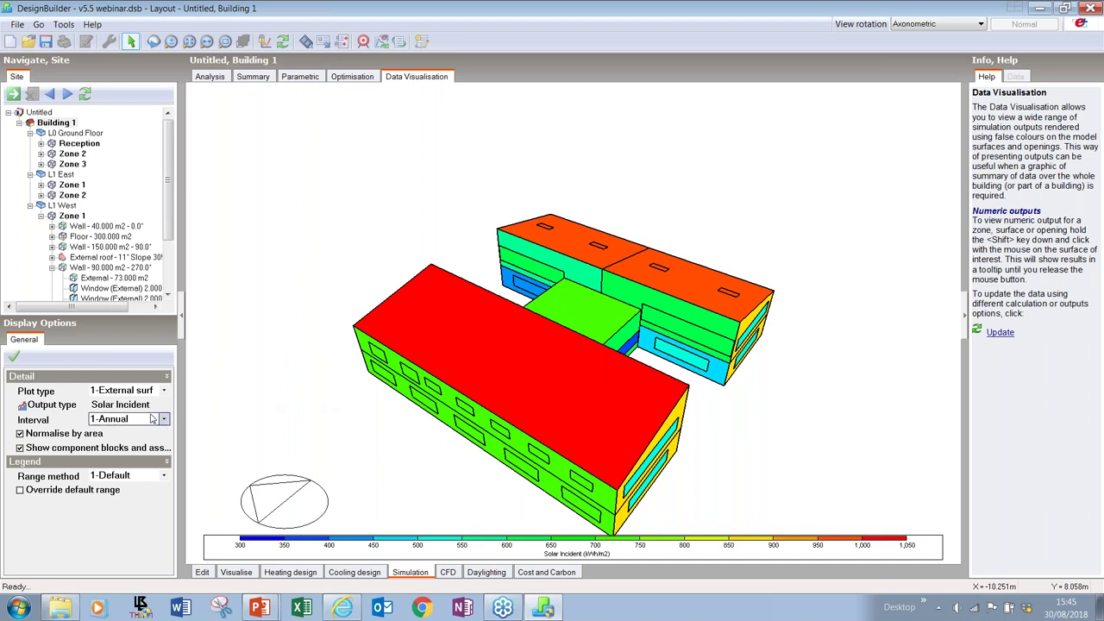
left_click(135, 393)
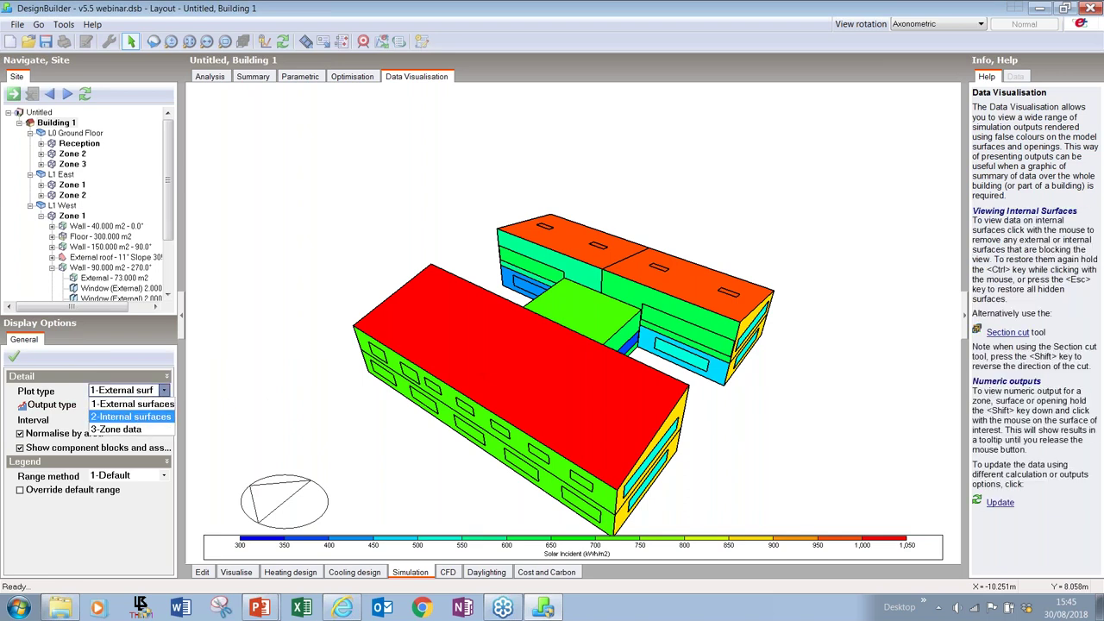
left_click(131, 416)
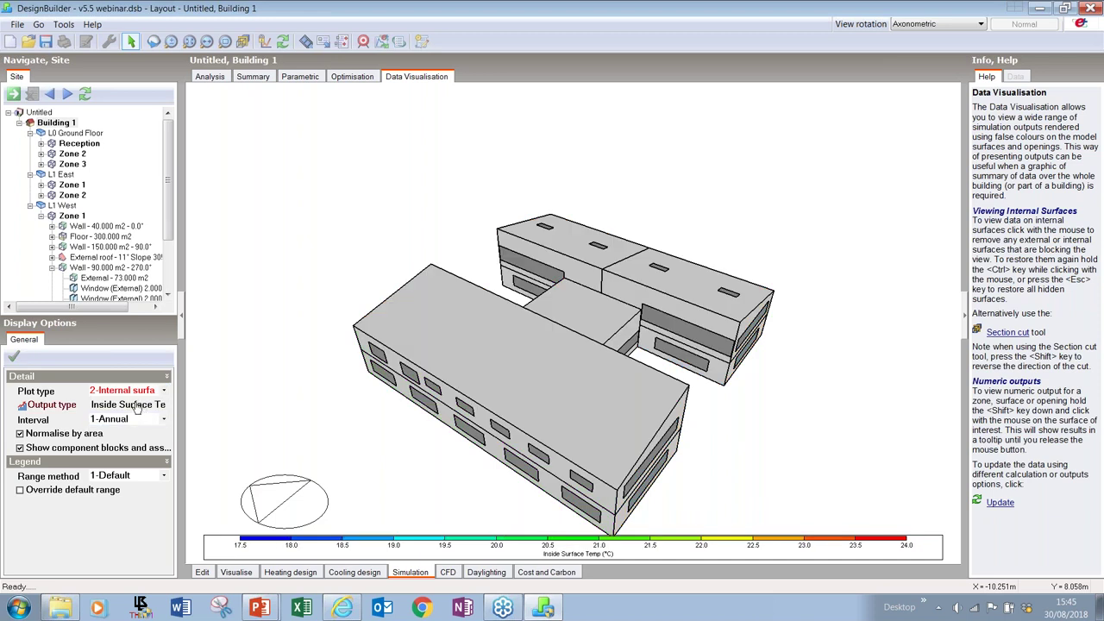
left_click(138, 410)
left_click(163, 404)
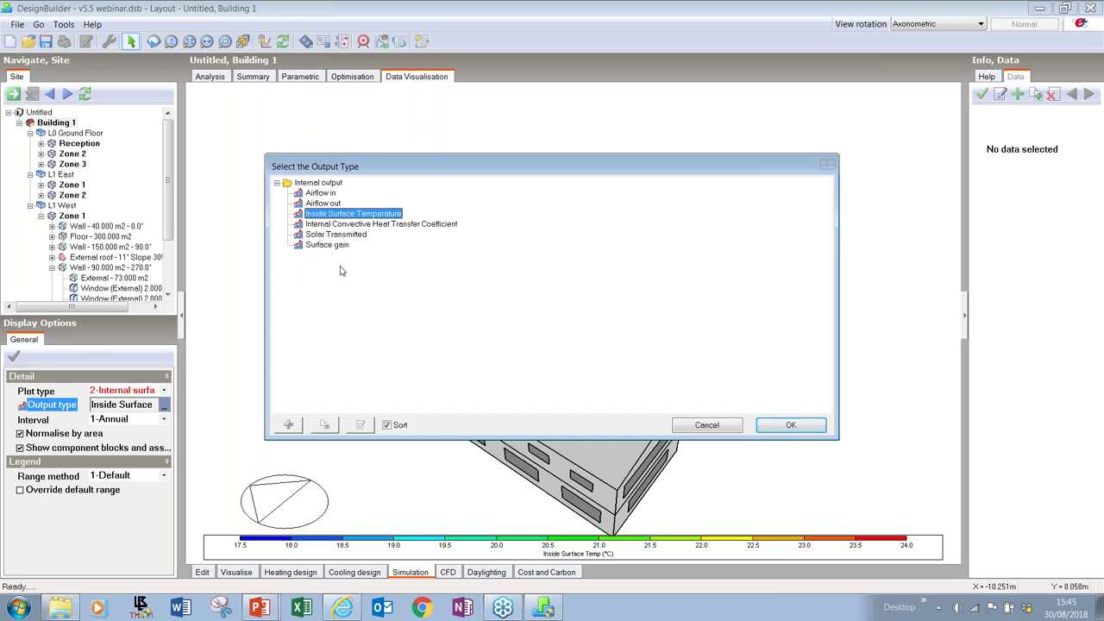
left_click(707, 425)
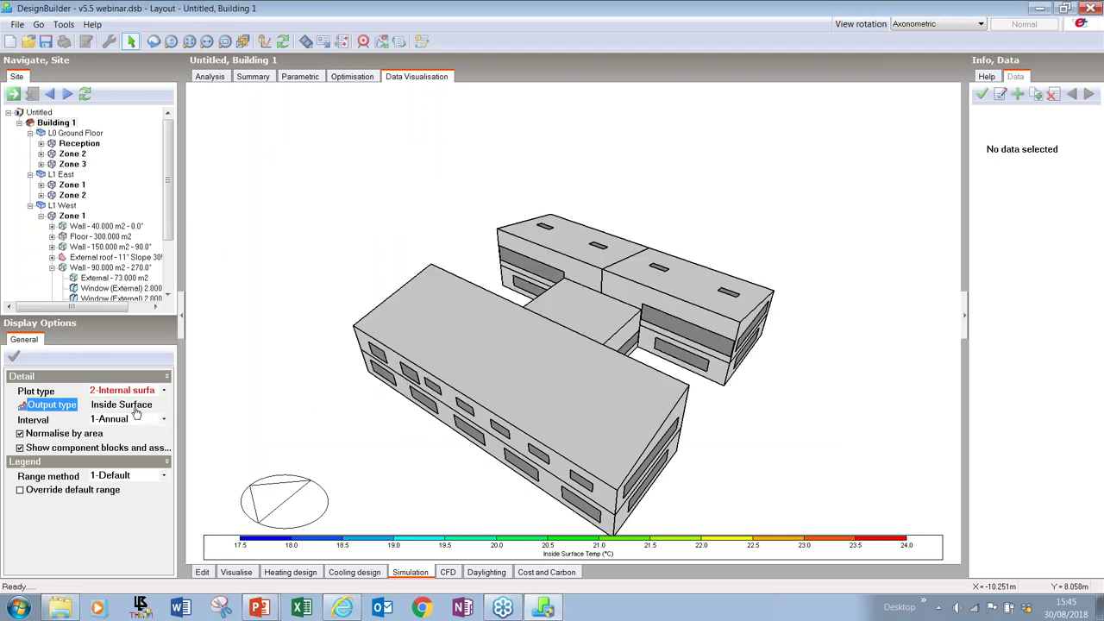
Set the visualisation's plot type to Zone data and its output type to Cooling energy.
left_click(145, 391)
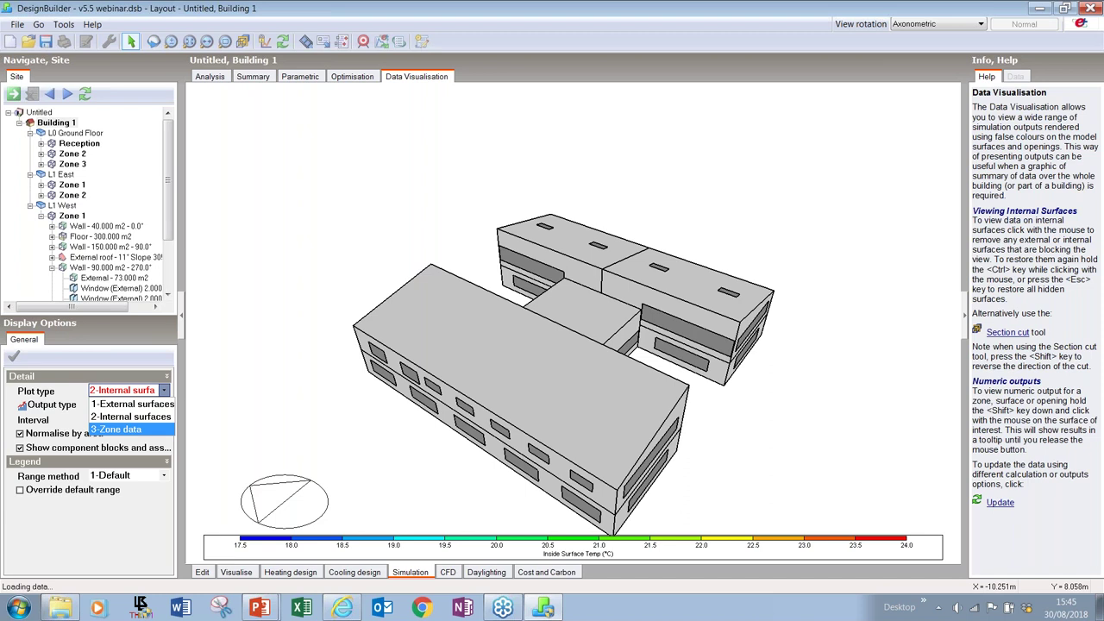
left_click(128, 430)
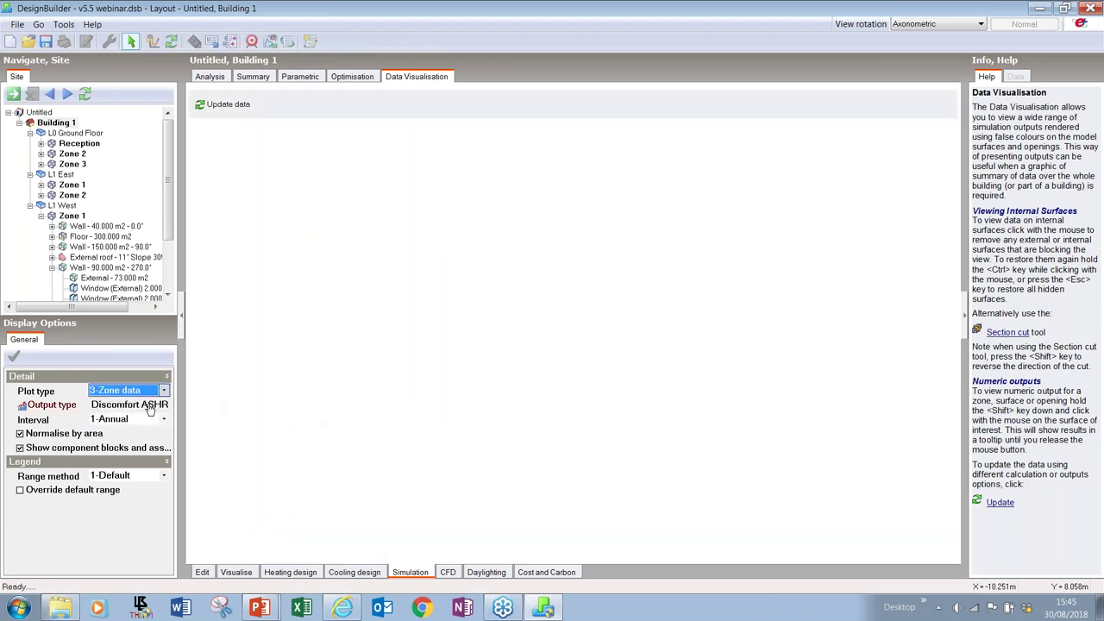
left_click(141, 407)
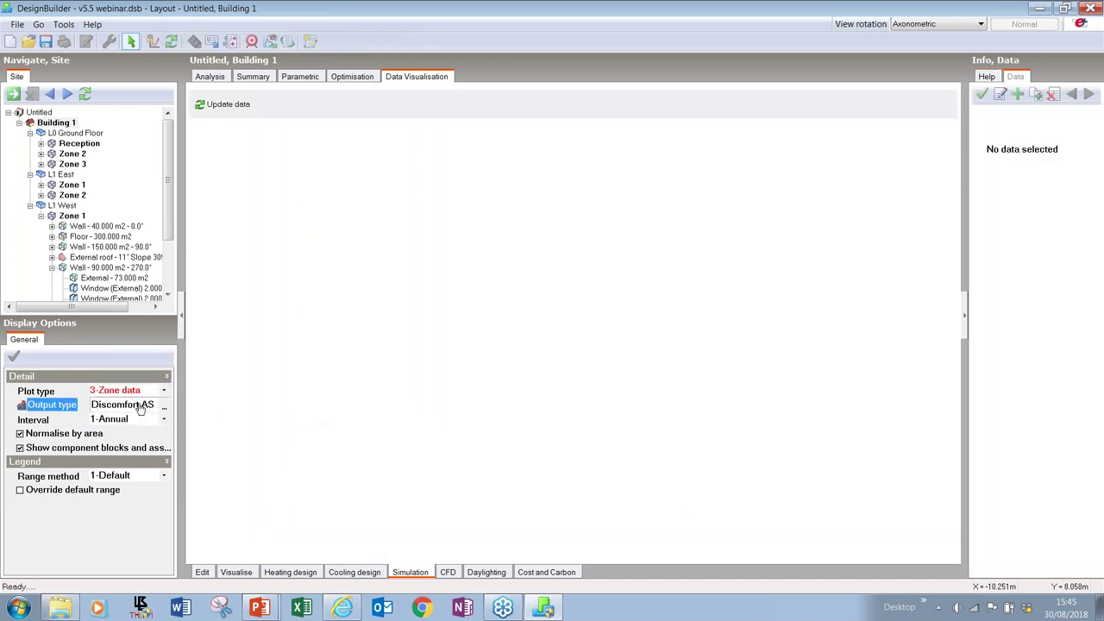
left_click(164, 406)
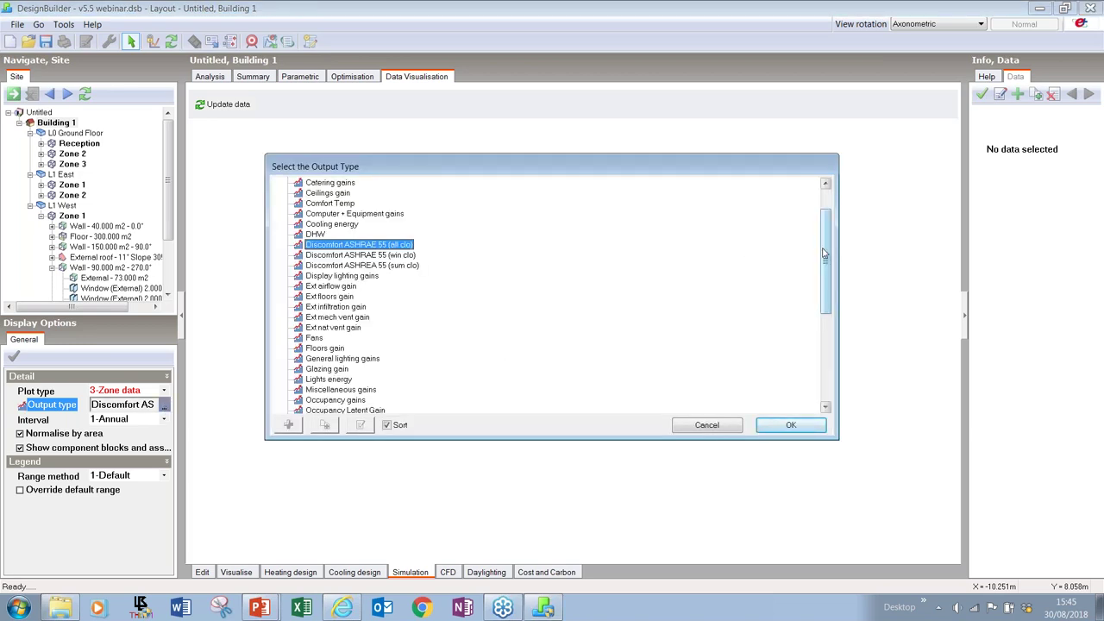
left_click_drag(823, 253, 830, 226)
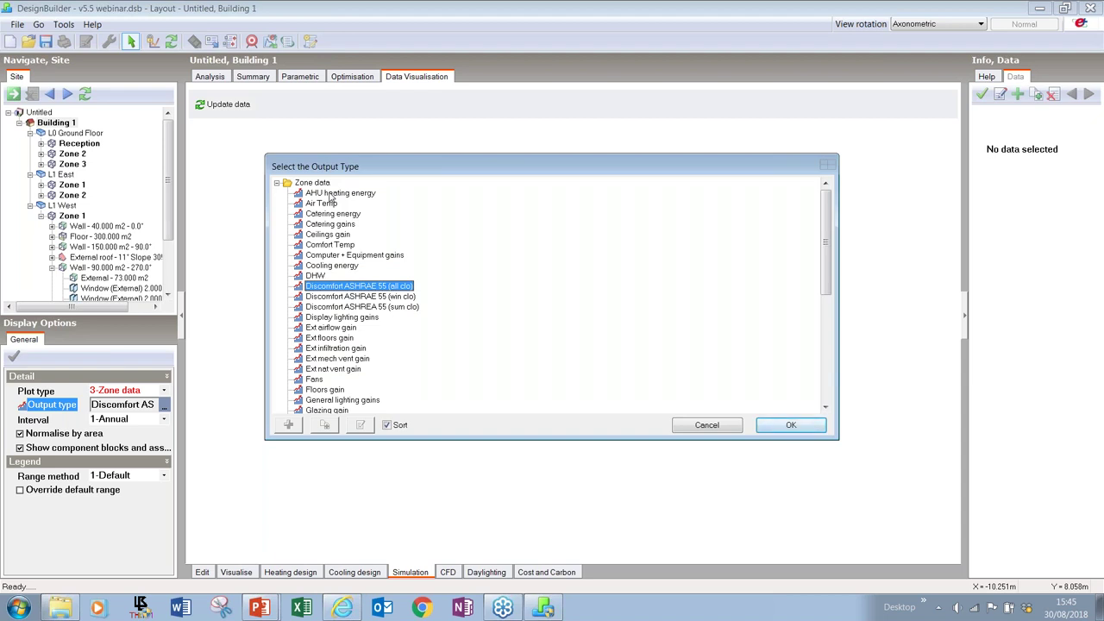
left_click(335, 268)
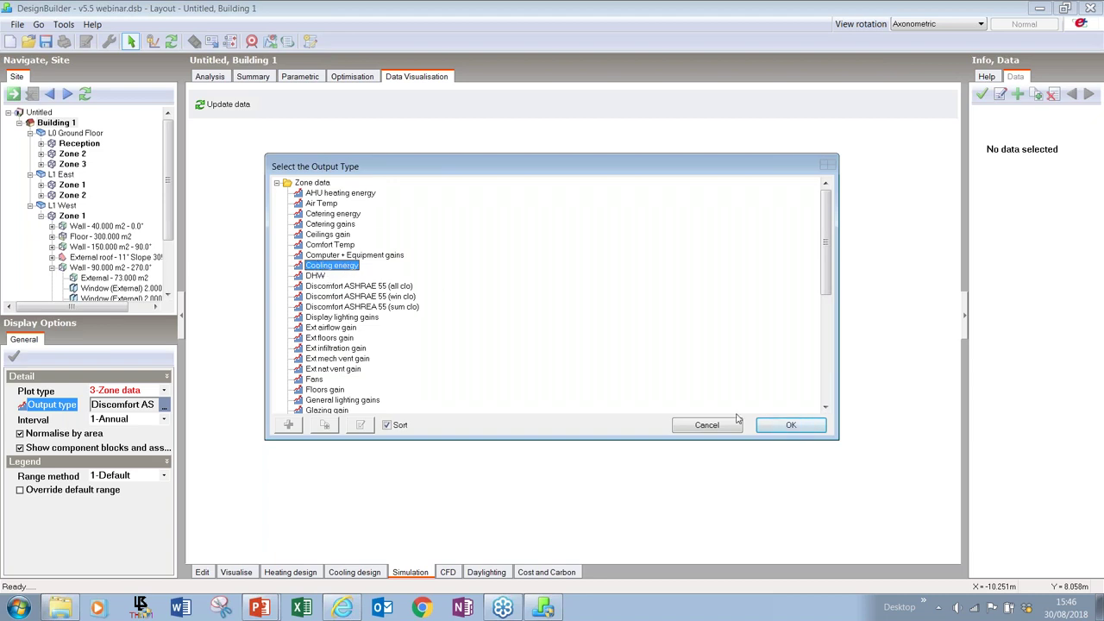
left_click(791, 426)
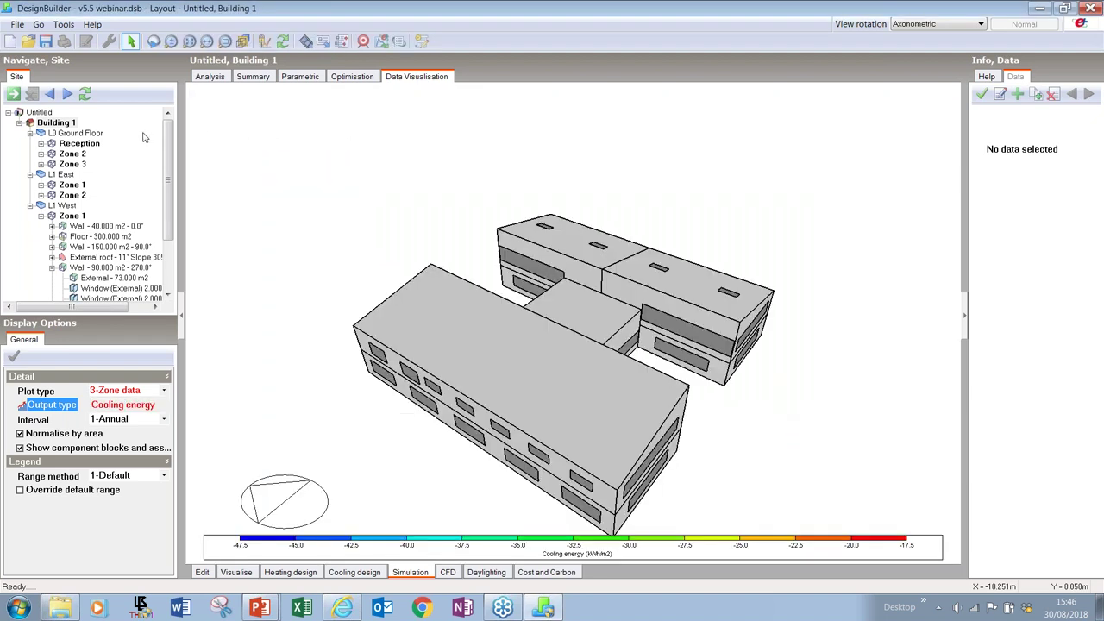
Display the cooling energy on the L0 Ground Floor block and compare it without and with normalisation by area.
left_click(87, 135)
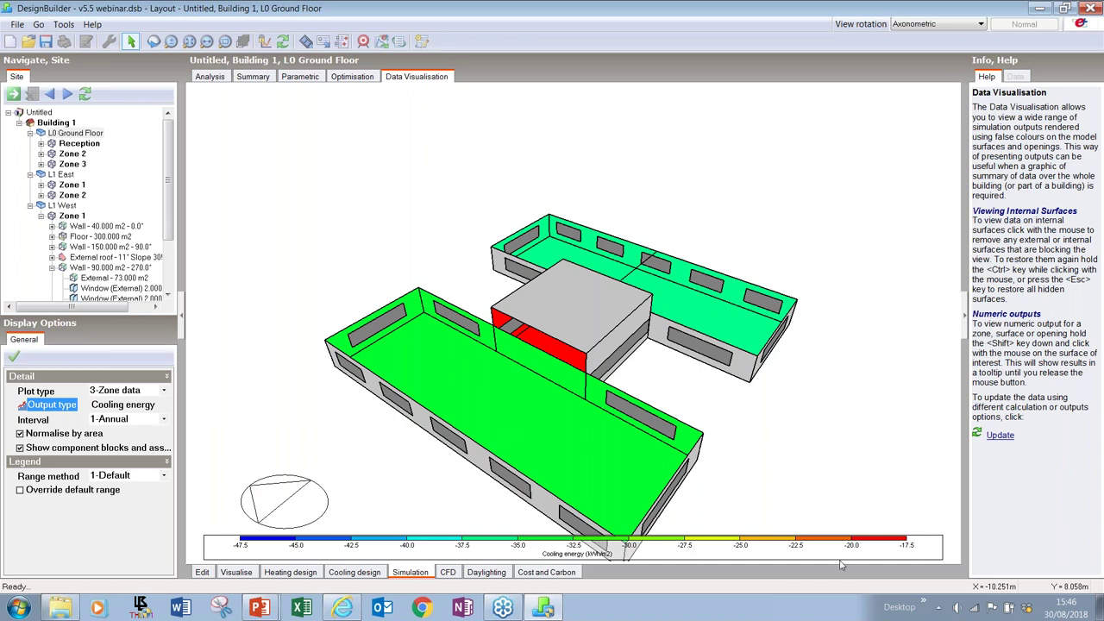
mouse_move(577, 378)
middle_mouse_down()
mouse_move(573, 345)
mouse_move(567, 373)
middle_mouse_up()
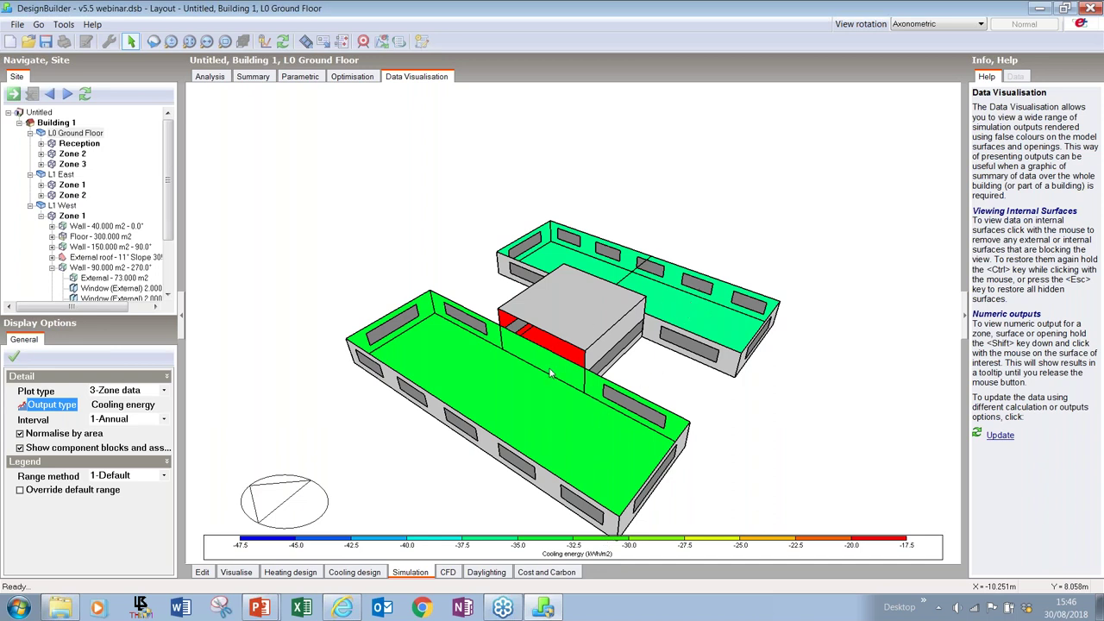
left_click(20, 434)
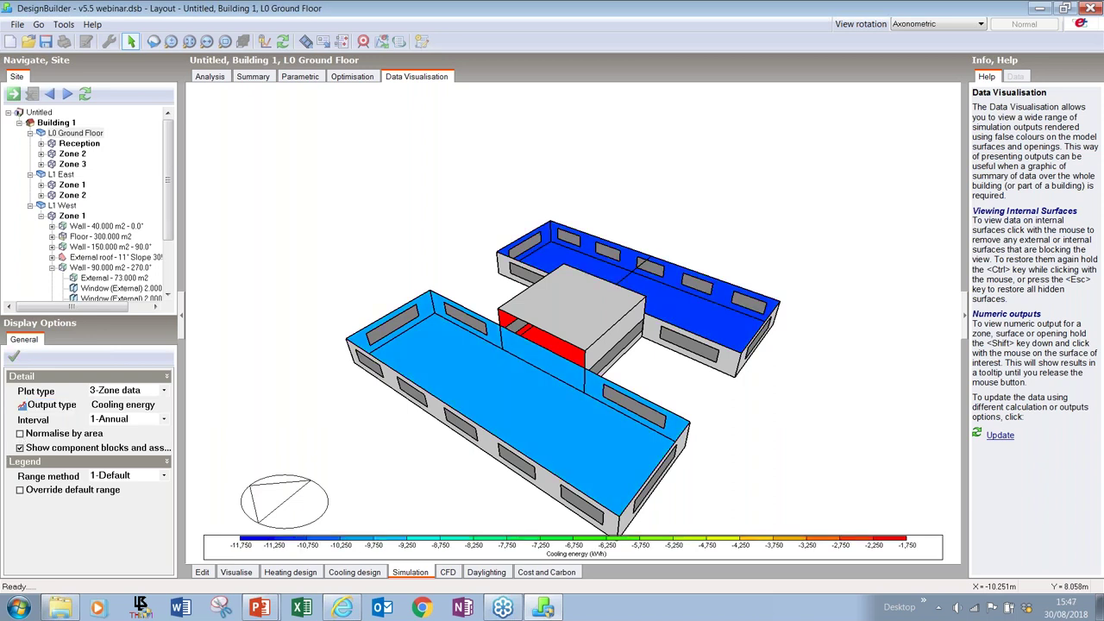
left_click(20, 434)
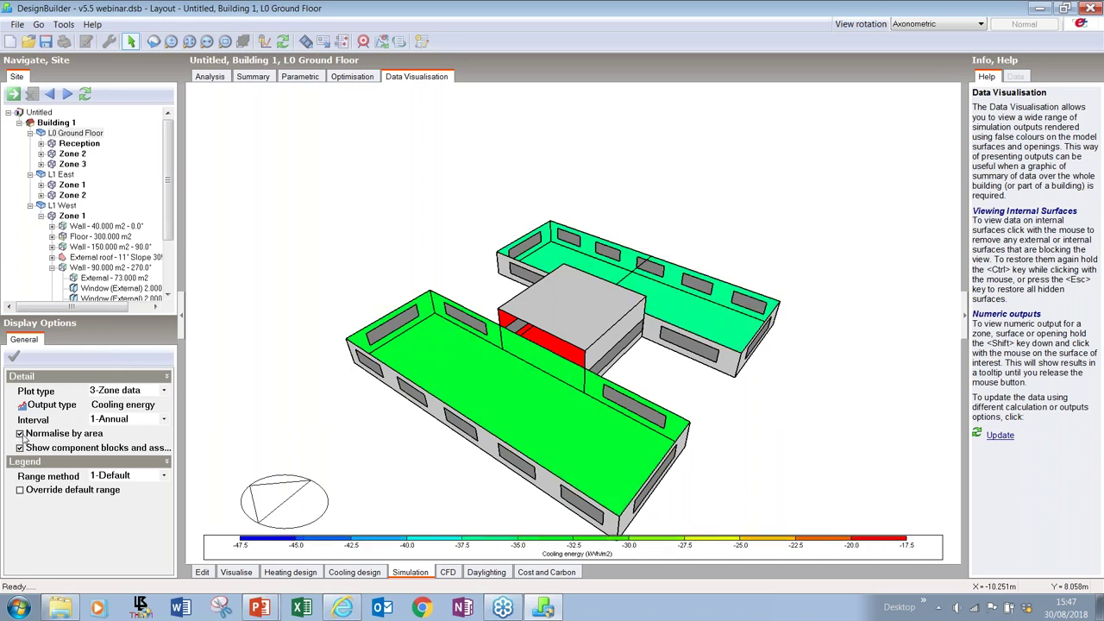
left_click(121, 477)
Hide the Reception zone's roof and walls one by one to view its internal surfaces, and restore all hidden surfaces.
left_click(576, 319)
left_click(612, 334)
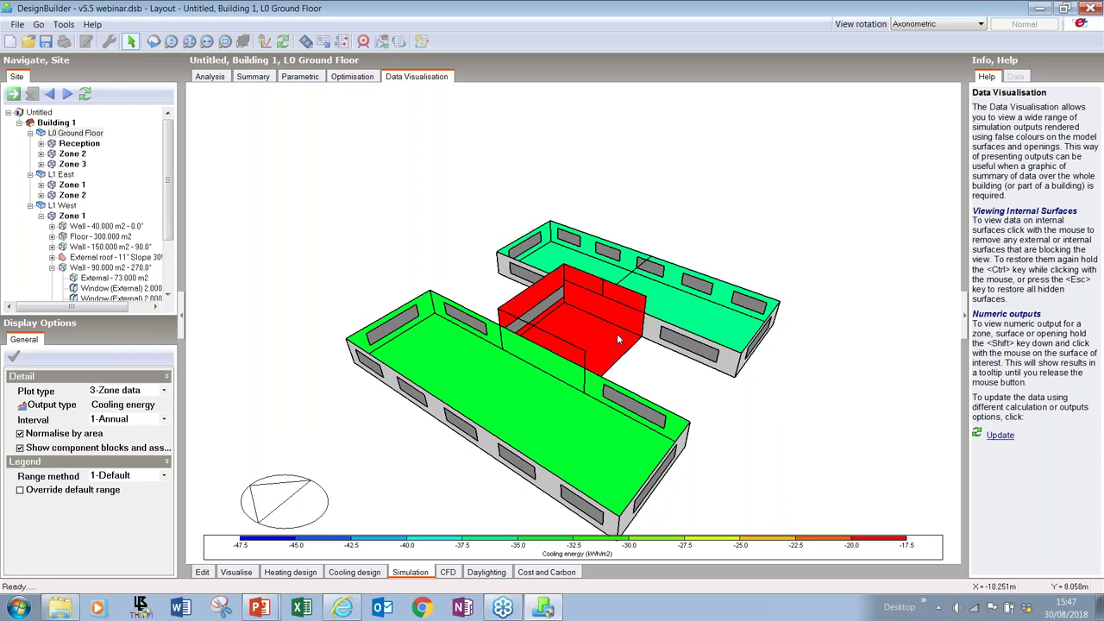
left_click(593, 290)
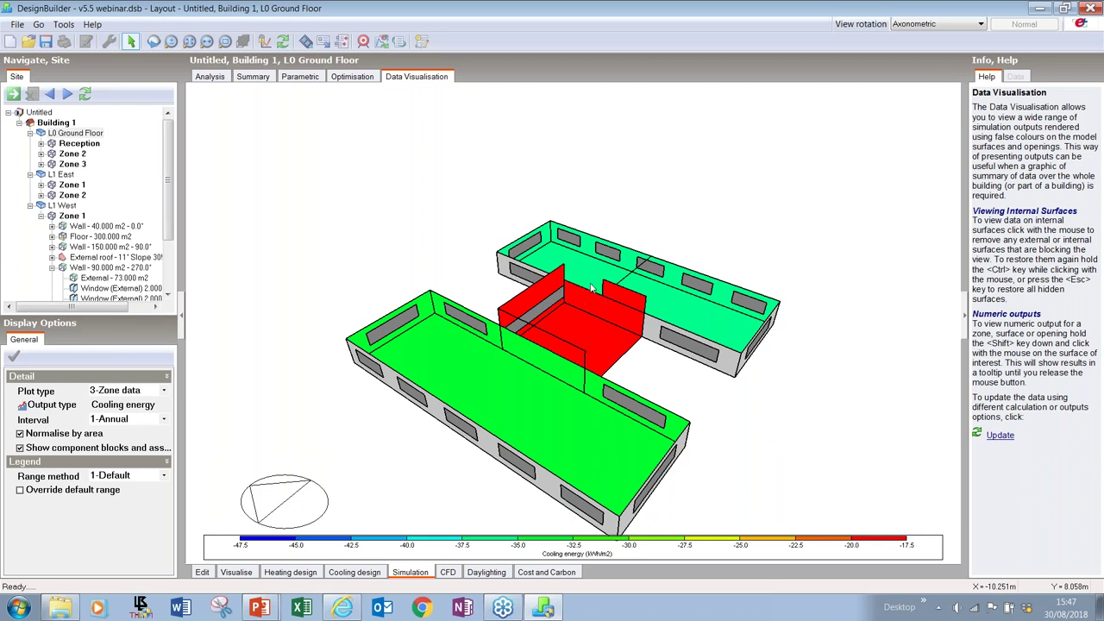
left_click(544, 291)
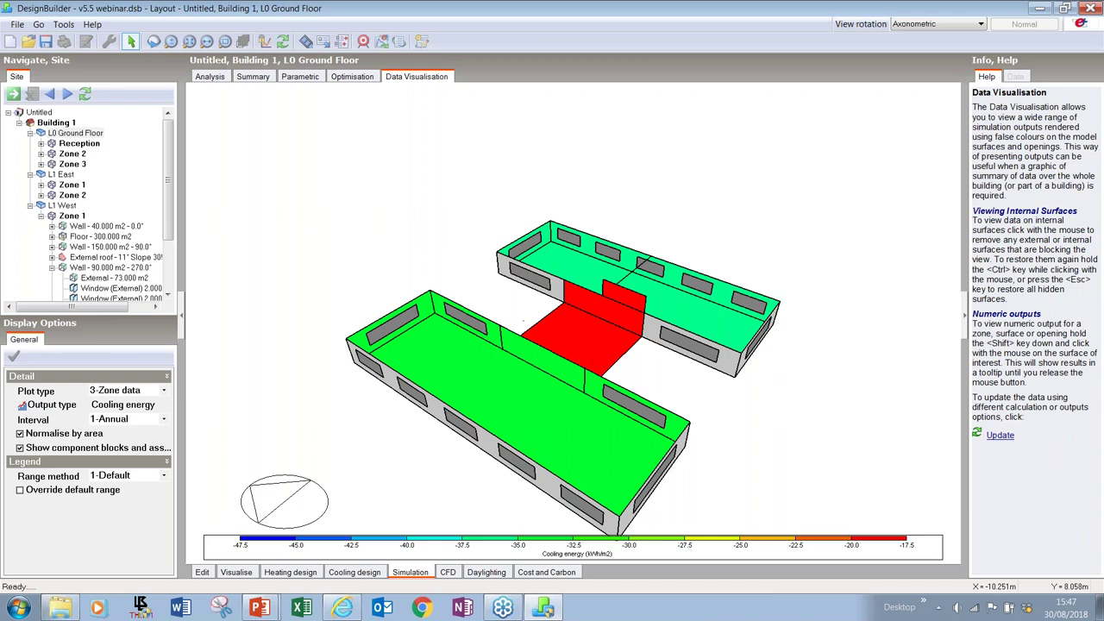
left_click(614, 313)
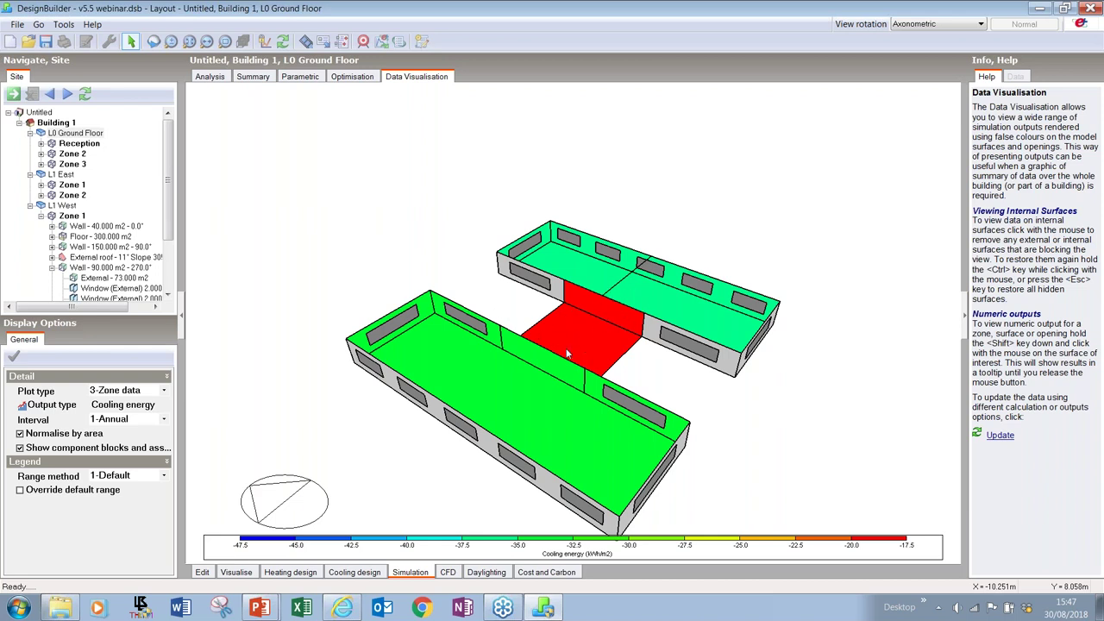
left_click(608, 307)
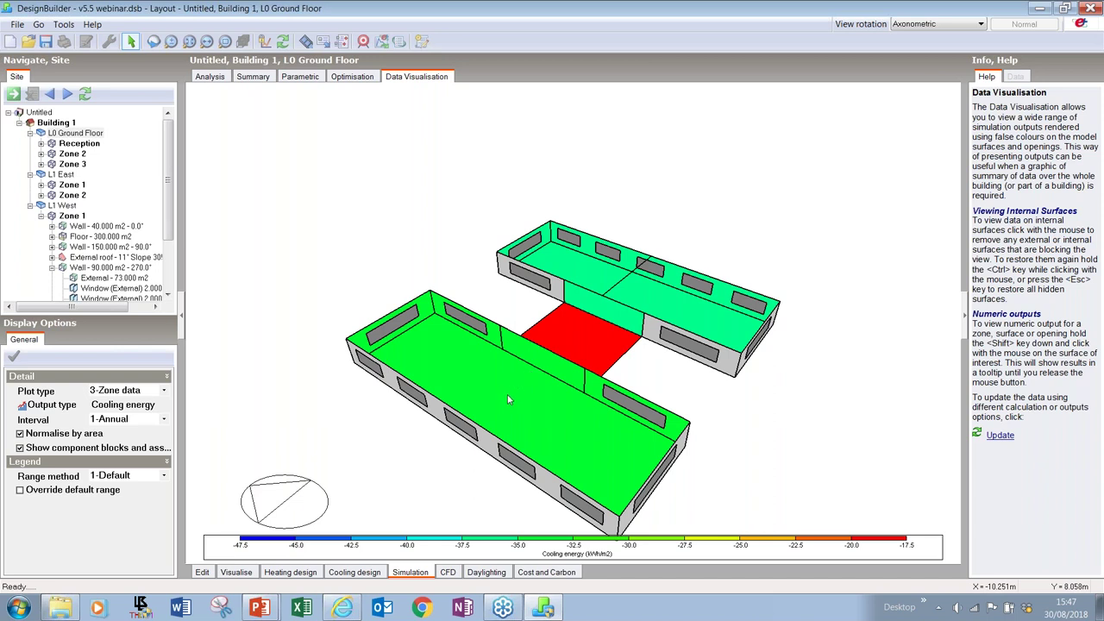
key("Escape")
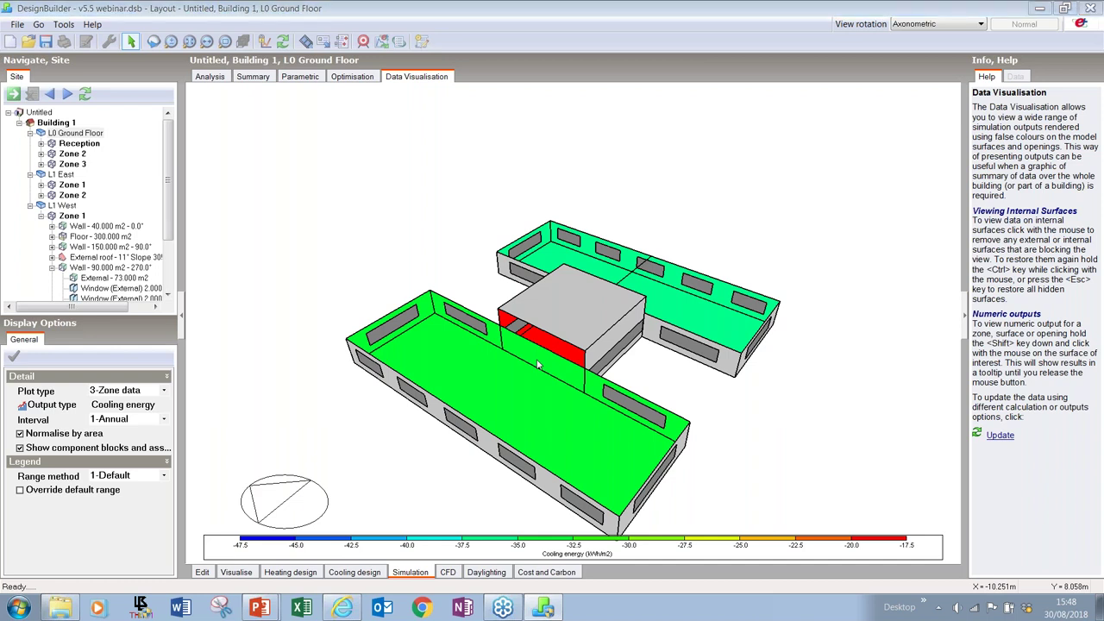
Switch to the PowerPoint slide show and advance to the New Daylighting Metrics slide.
key("alt+Tab")
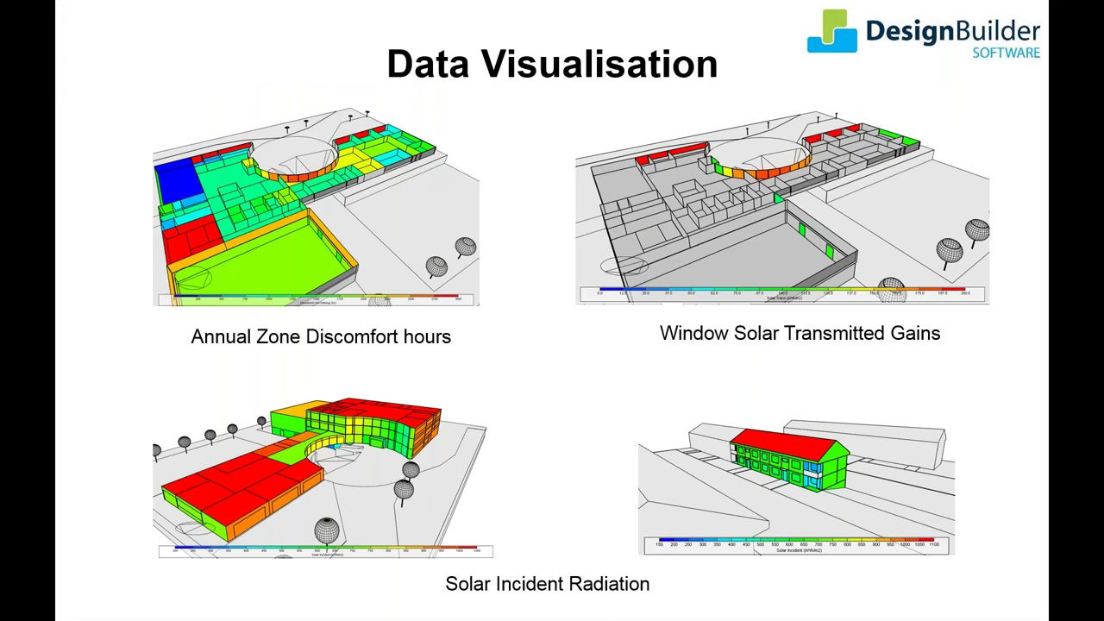
key("Right")
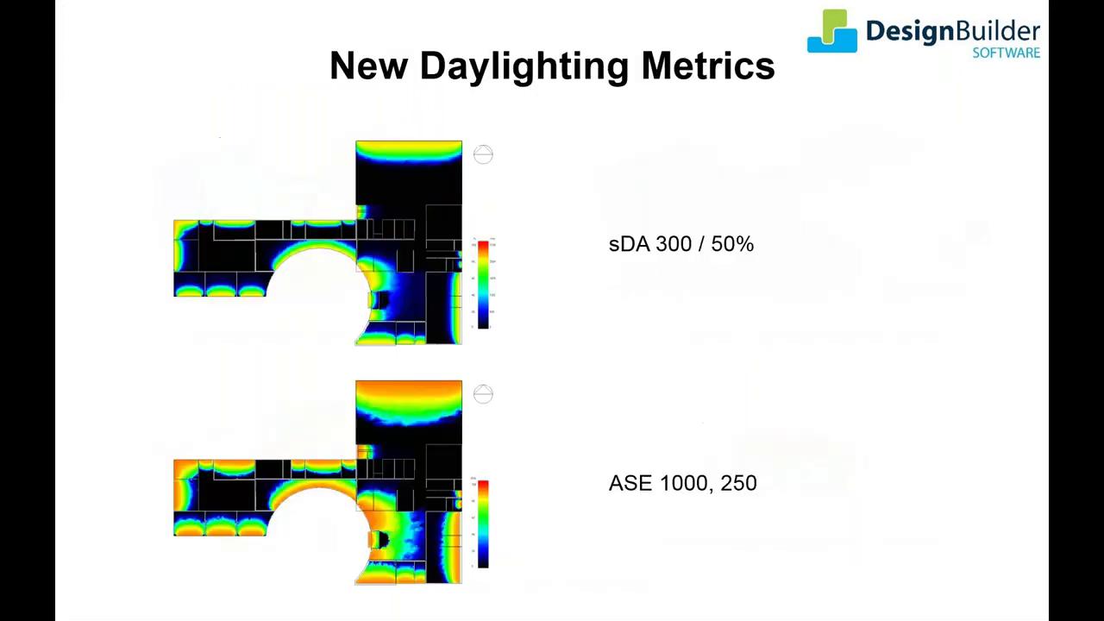